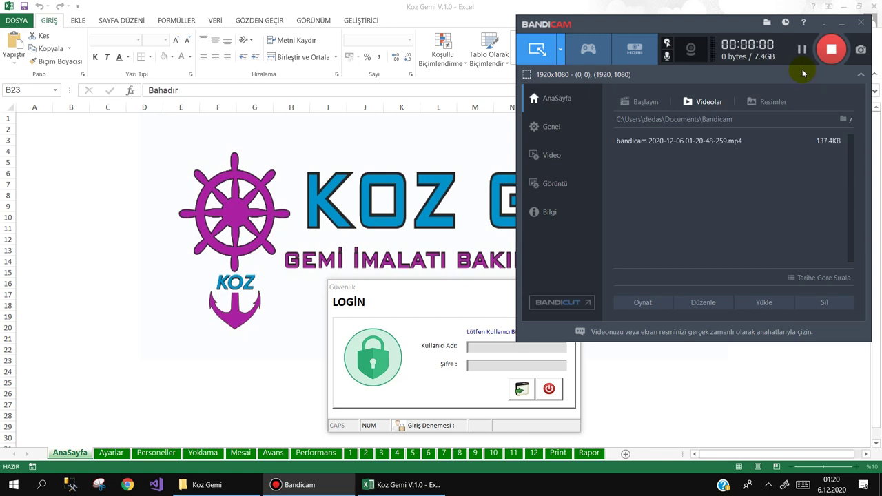
Log in to the Koz Gemi app with the user name and password to reach the ANA MENÜ.
click(841, 23)
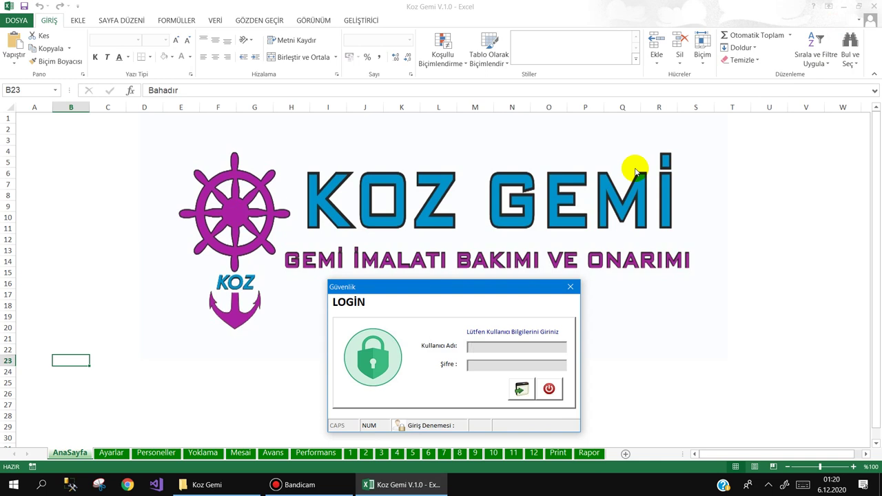
text(A)
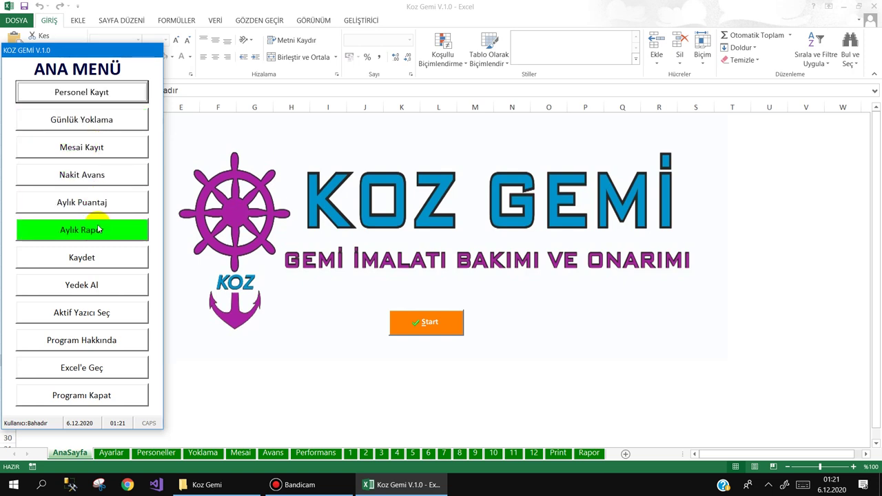
Start a new personnel record with a TC number, job title Boru Montaj Ustası and start date 1.01.2020.
click(93, 94)
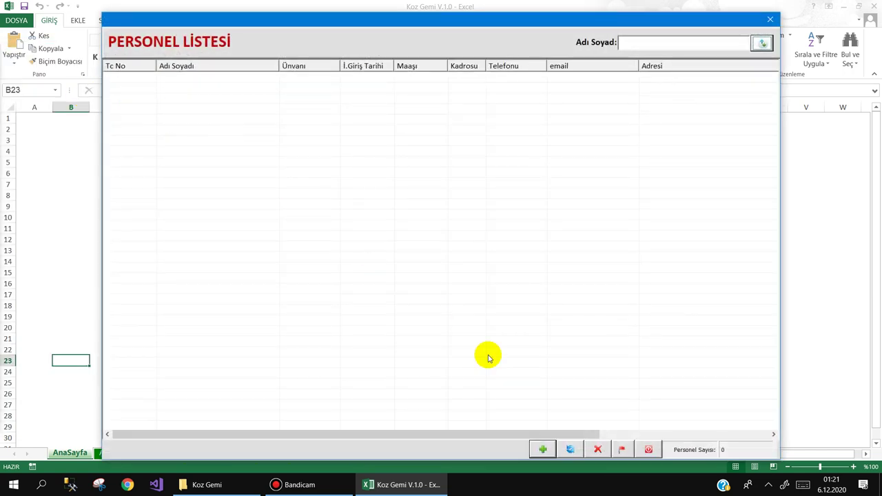
click(542, 451)
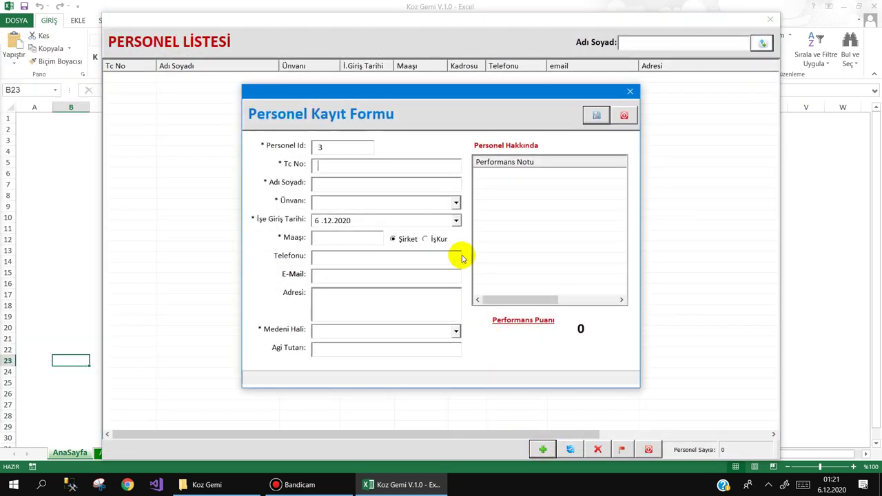
text(23452345234)
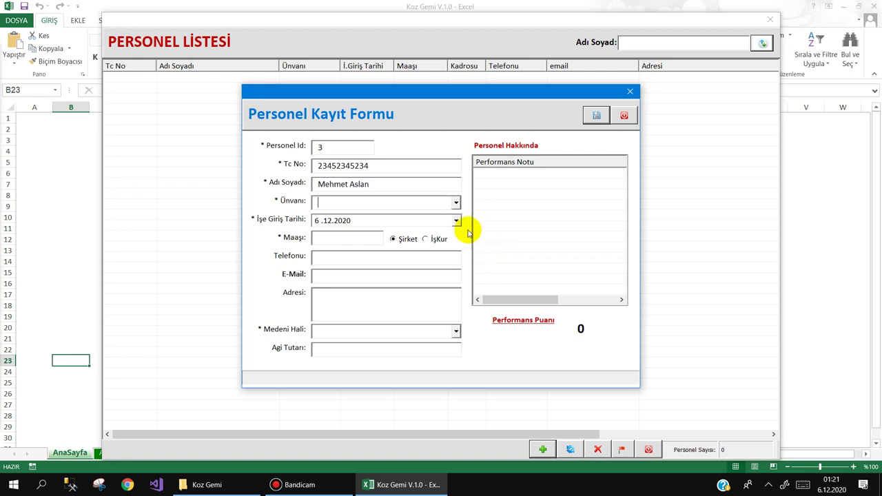
click(456, 202)
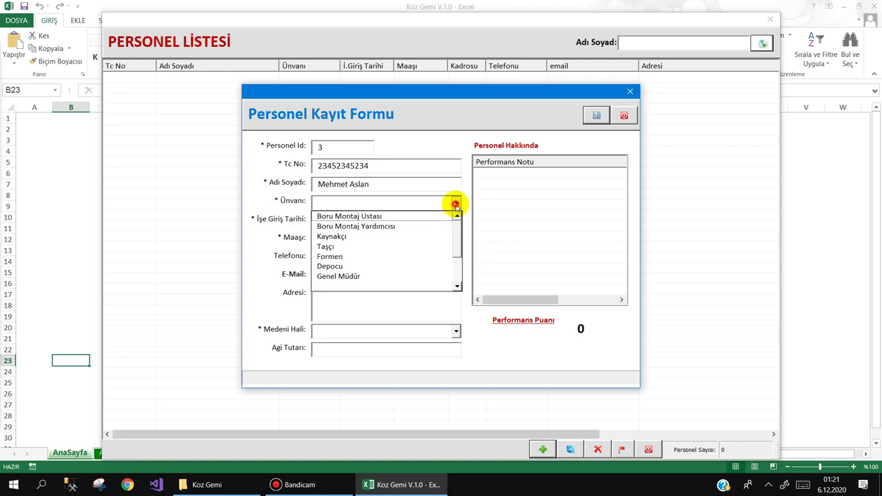
click(357, 217)
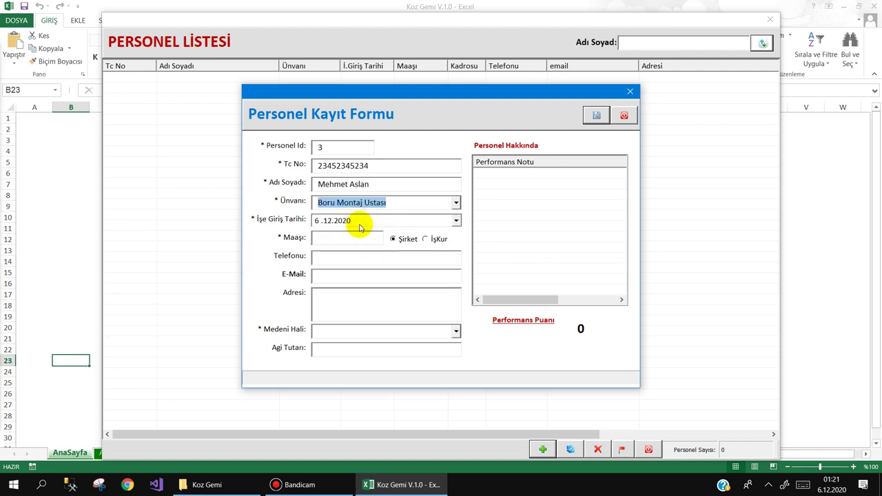
click(321, 222)
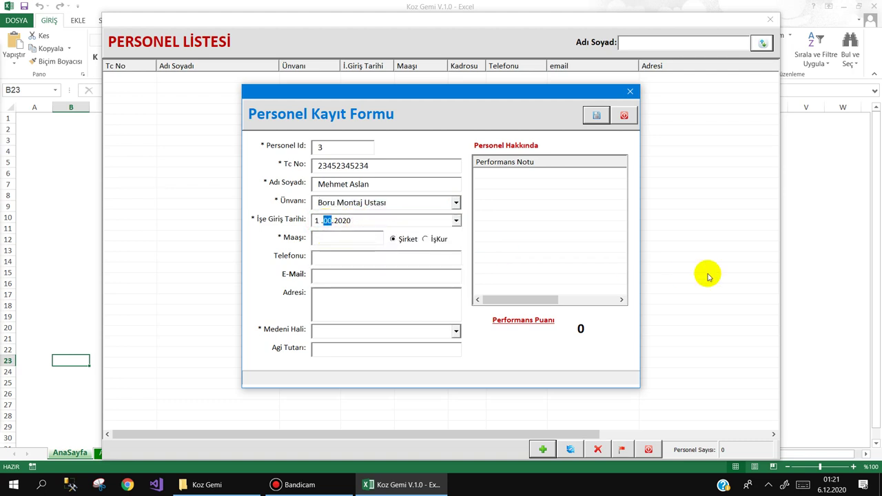
click(456, 221)
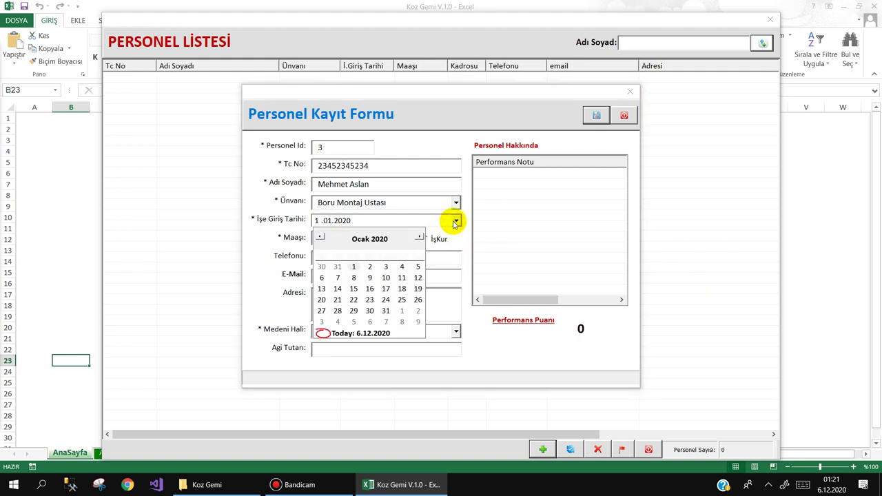
click(455, 222)
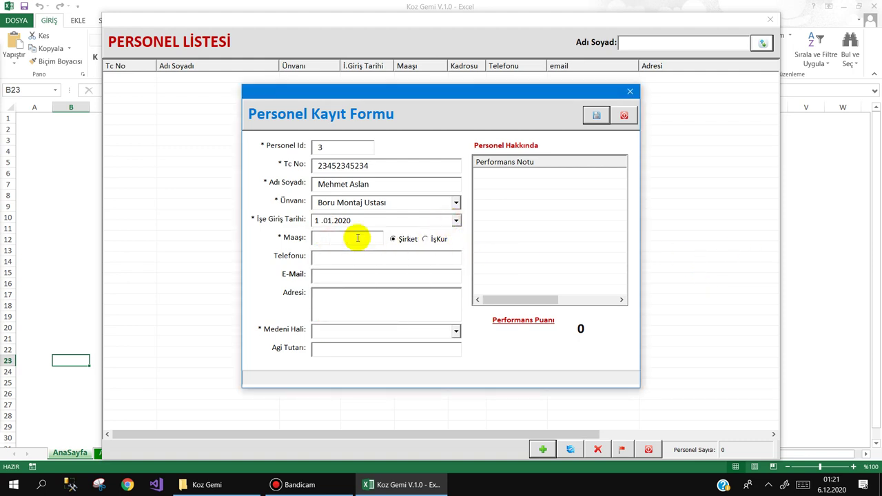
Enter salary 2300, keep employment type Şirket, and fill in a phone number.
click(358, 238)
text(2300)
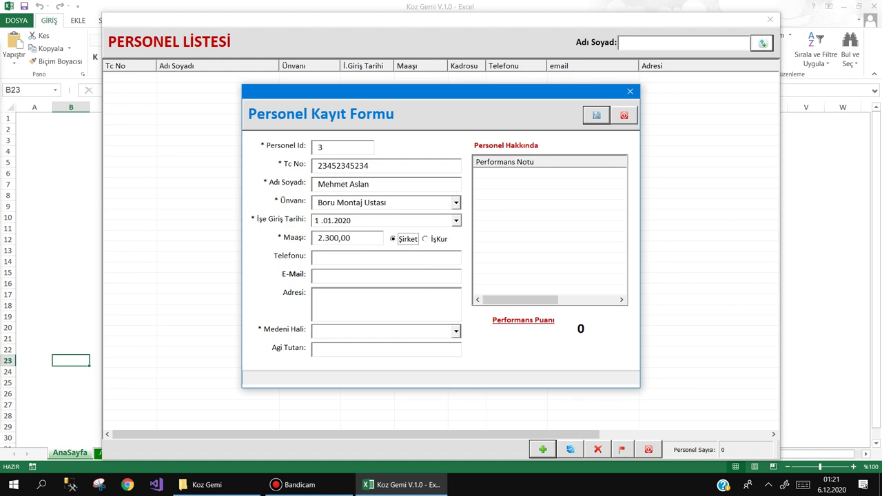
click(425, 240)
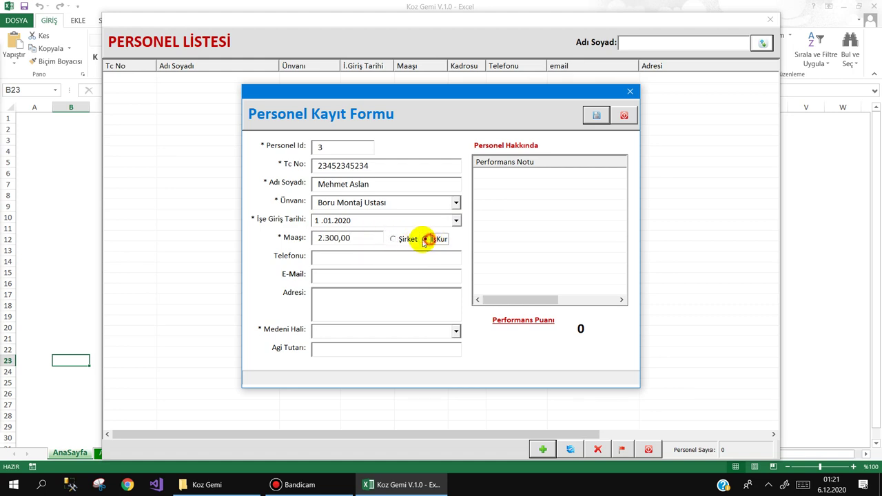
click(403, 239)
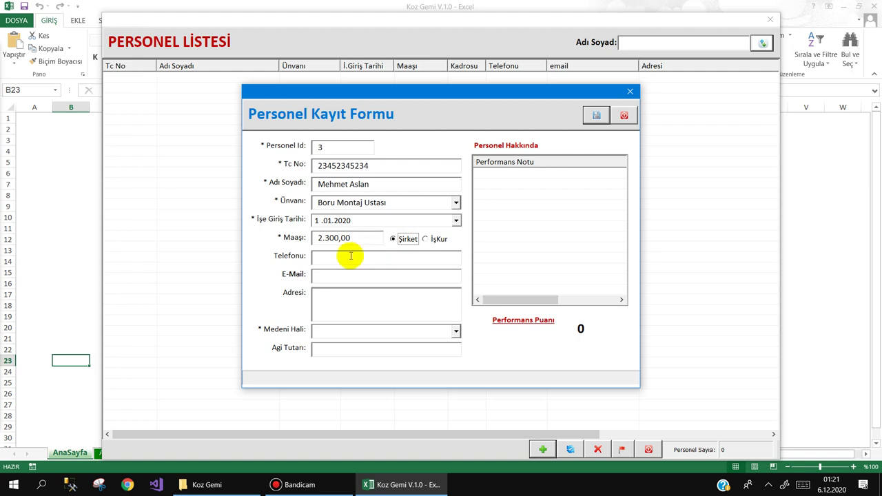
click(358, 256)
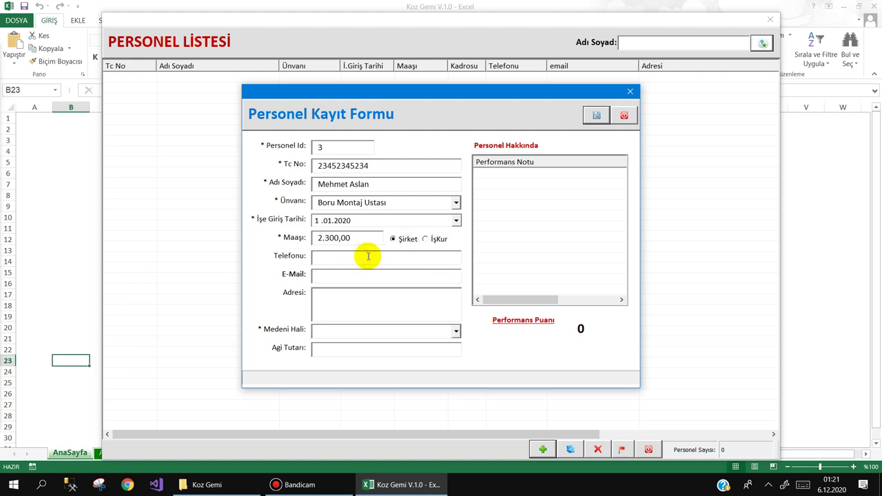
text(2345 234 53 54)
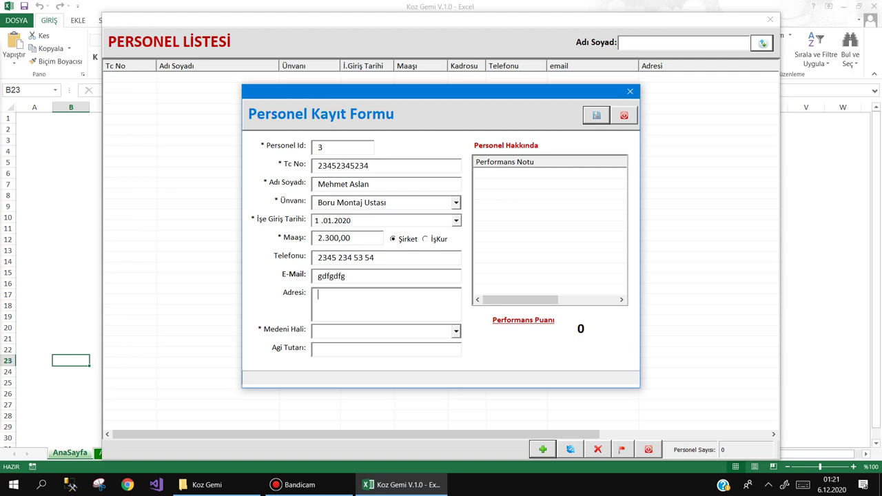
Set marital status to Evli eşi çalışmayan 1 çocuklu, then close the form without saving.
click(456, 332)
click(393, 356)
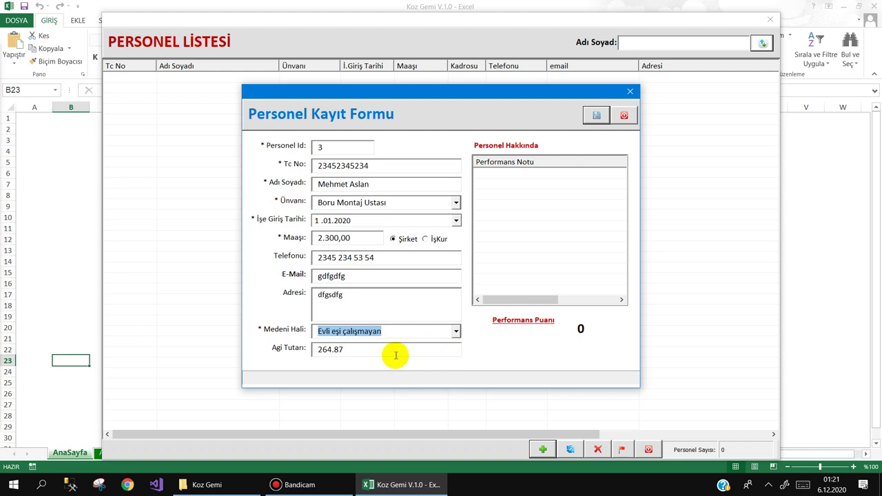
click(457, 331)
click(427, 355)
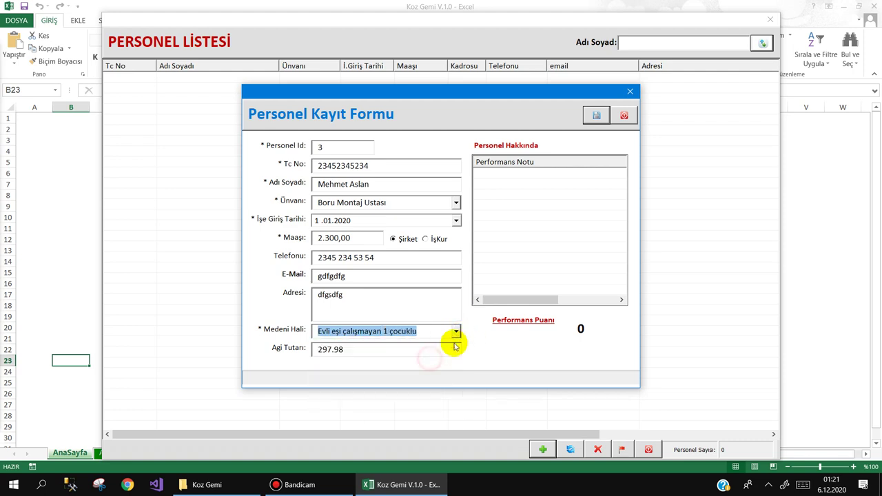
click(456, 331)
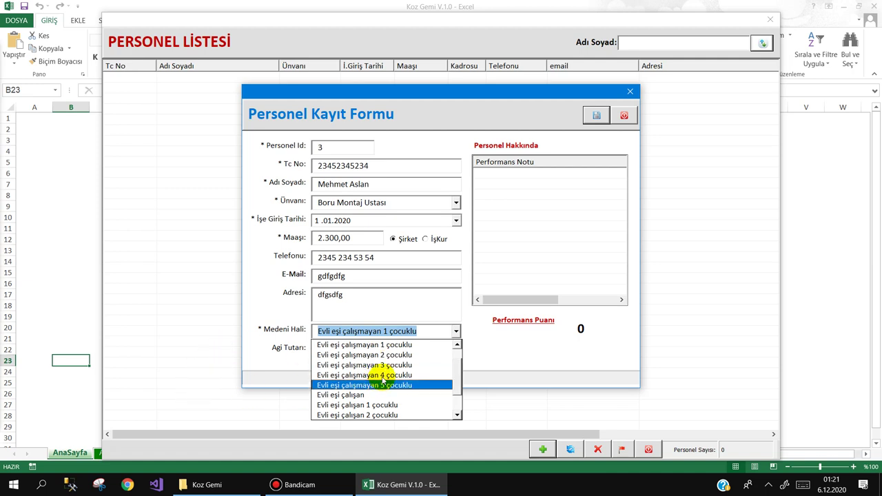
click(394, 346)
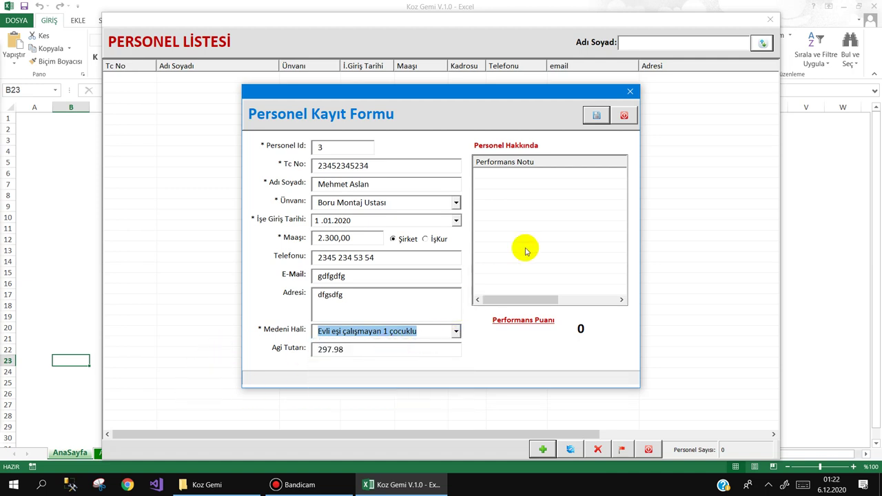
click(625, 116)
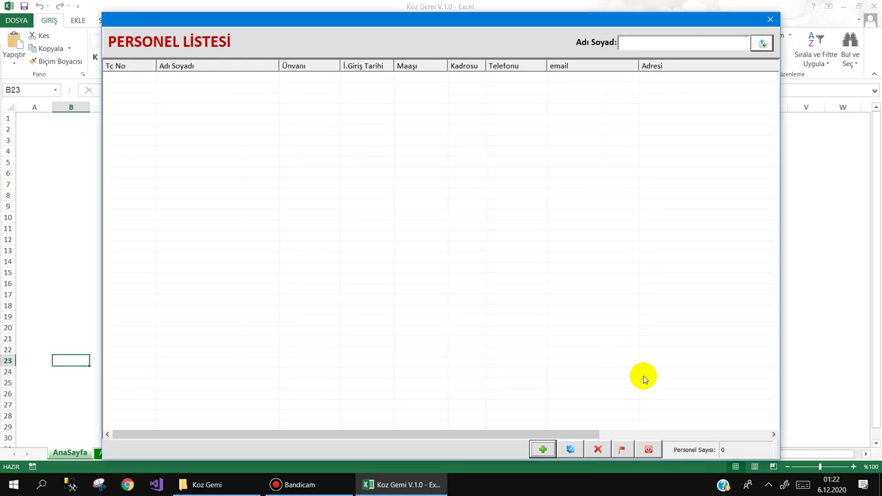
Close the personnel list and switch to plain Excel sheets by entering the access password.
click(614, 450)
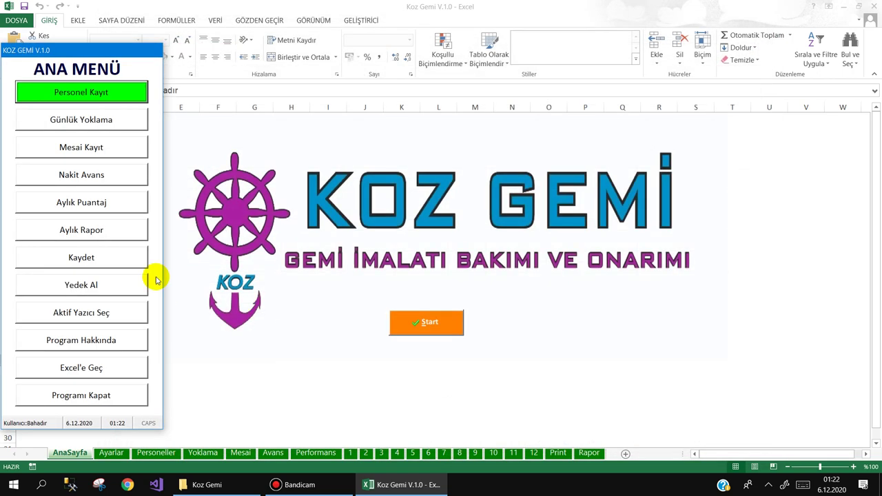
click(129, 365)
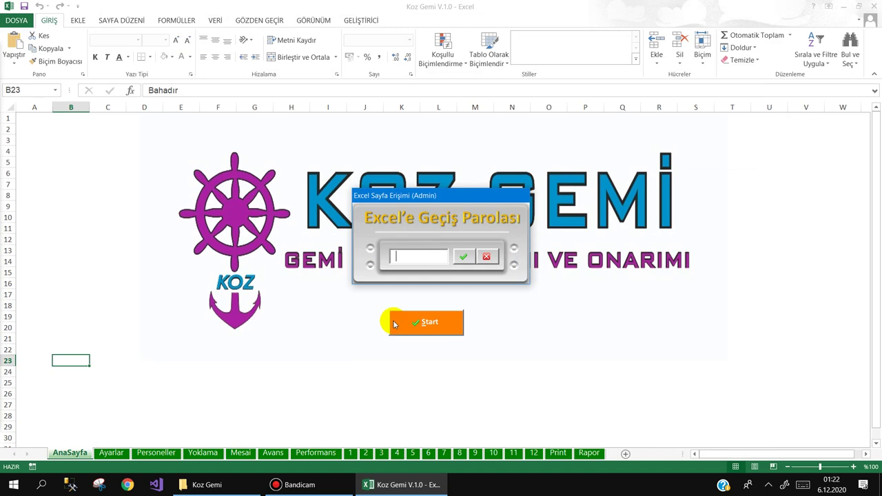
text(**)
click(463, 257)
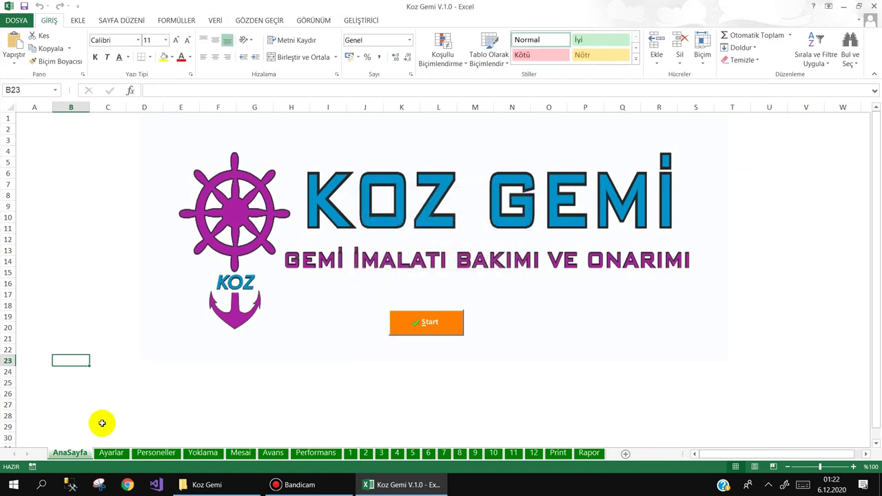
On the Ayarlar sheet, review marital statuses, allowance amounts, job titles and the daily hours in C3.
click(107, 455)
mouse_move(337, 147)
mouse_down()
mouse_move(388, 171)
mouse_move(386, 224)
mouse_up()
drag(443, 148, 443, 279)
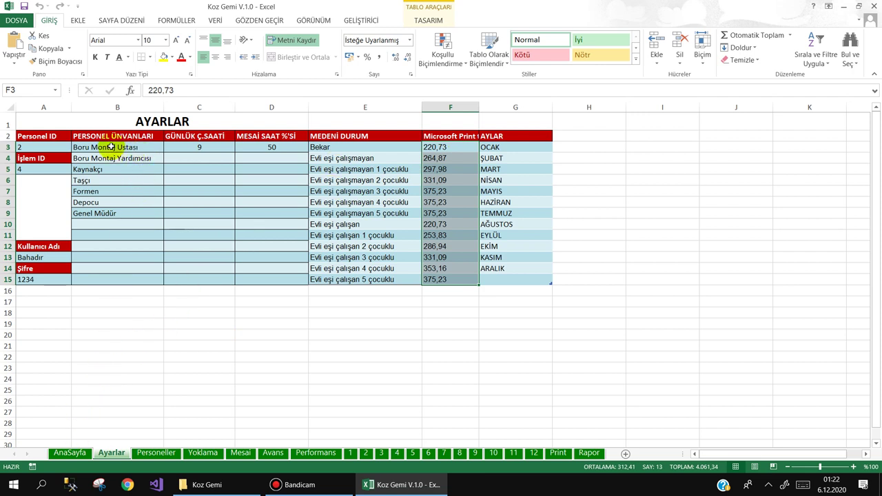
drag(107, 147, 107, 253)
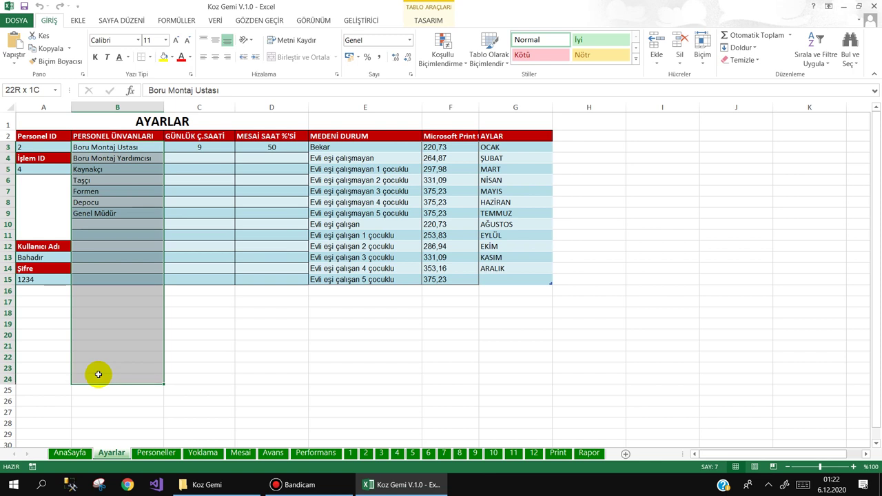
drag(107, 252, 102, 358)
click(186, 147)
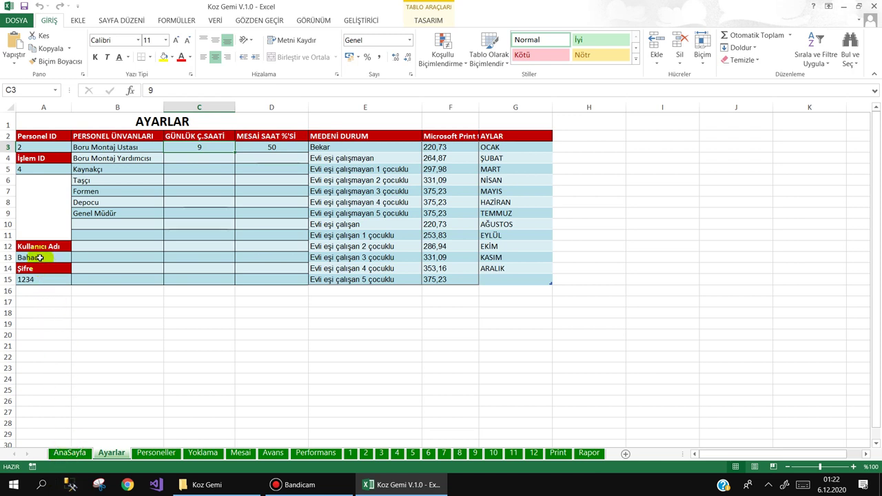
Inspect the stored user name in A13 and the stored password in A15.
click(40, 257)
click(31, 280)
click(34, 257)
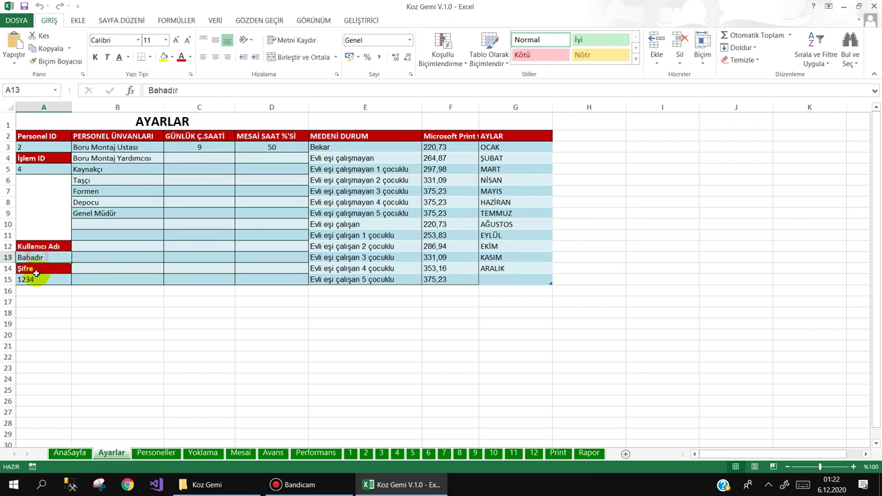
click(31, 279)
click(31, 257)
click(33, 279)
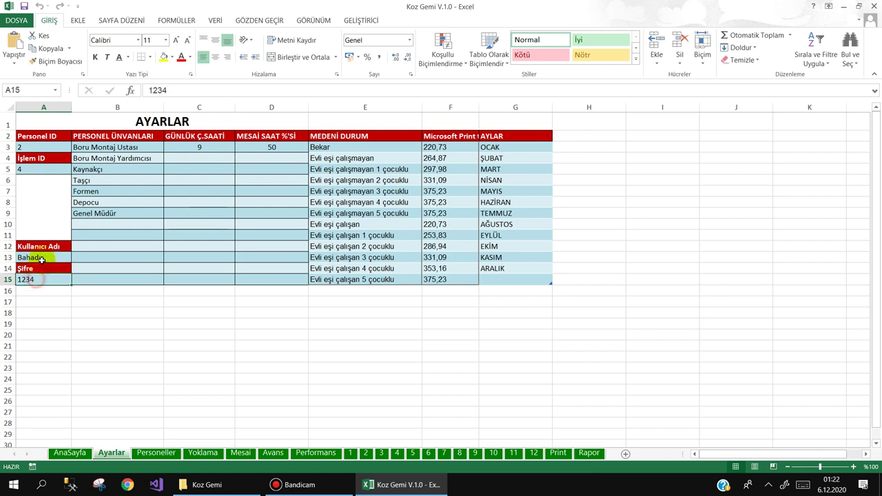
click(40, 257)
Go from the KOZ GEMİ start page through the main menu to the personnel list.
click(69, 453)
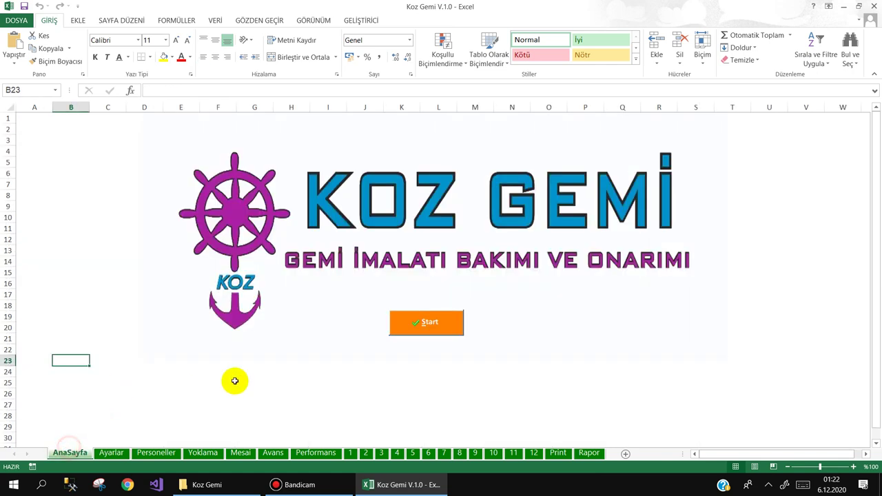
click(417, 325)
click(88, 92)
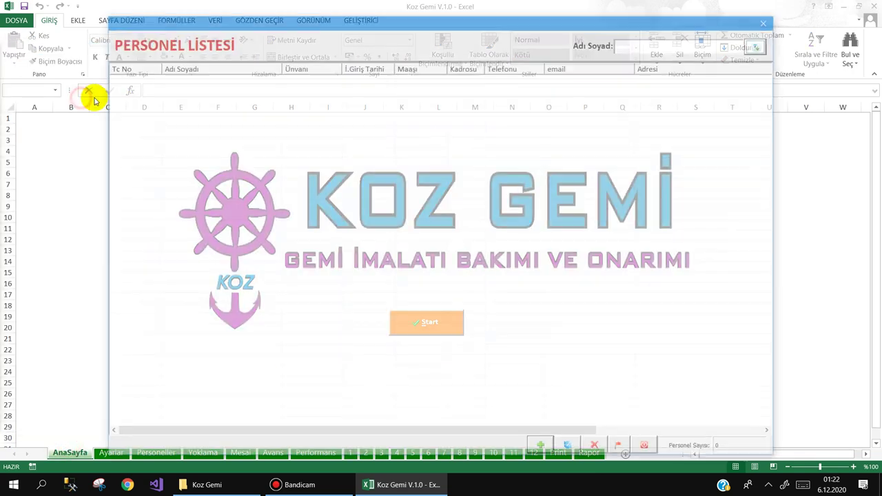
Add a Boru Montaj Yardımcısı hired 1.01.2020, salary 2300, married with two children, and save.
click(542, 449)
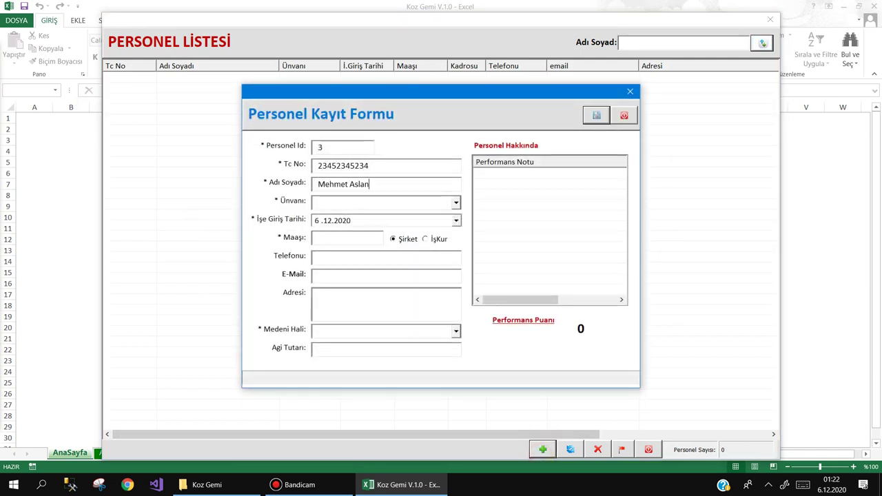
key(Down)
click(316, 220)
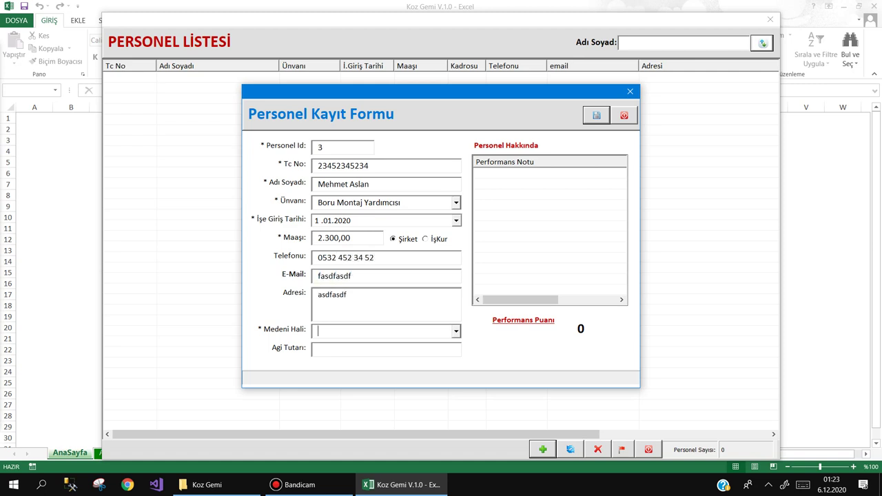
key(Down)
key(Down)
key(Down)
key(Down)
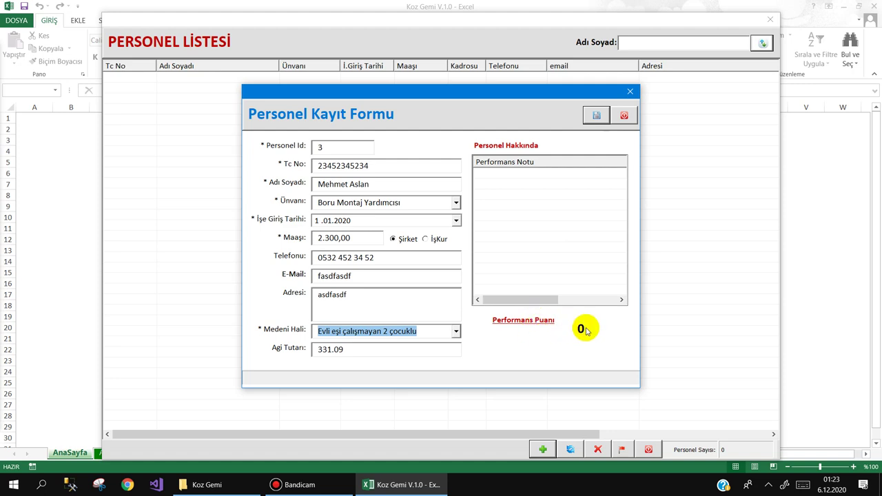
click(597, 116)
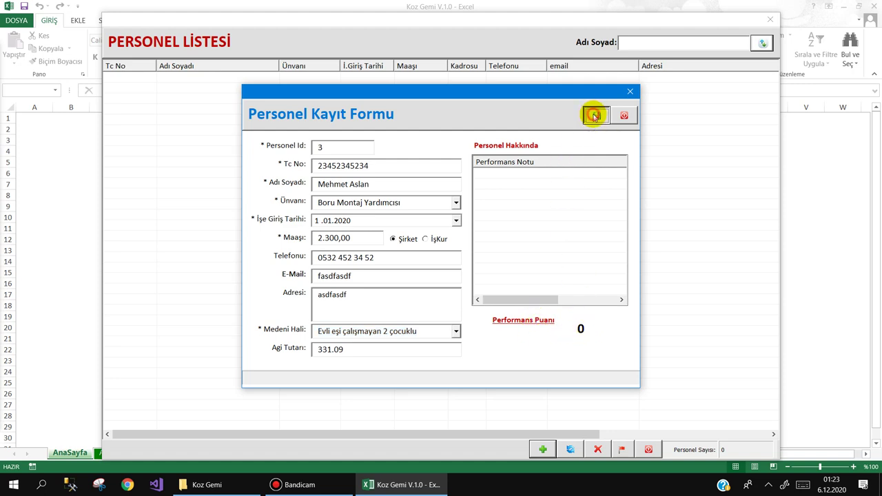
click(438, 80)
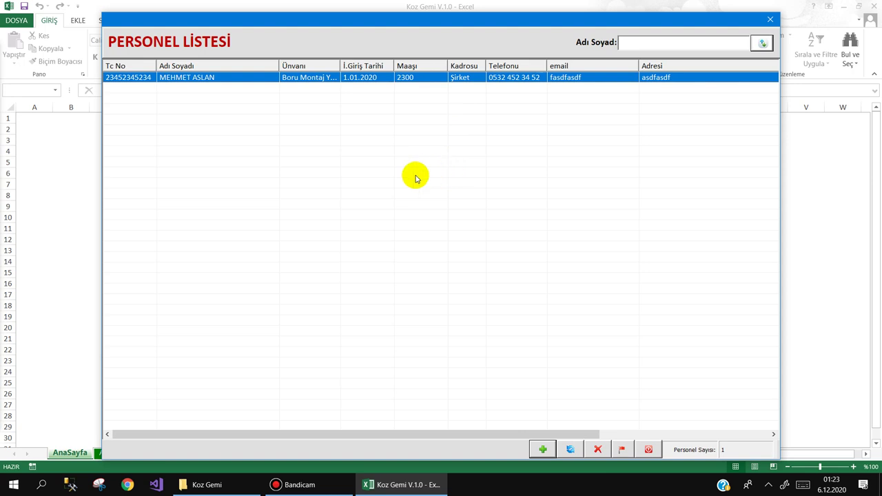
Record a 6.12.2020 performance note 'Ekip çalışmasına yatkın' worth 20 points for the employee.
click(624, 449)
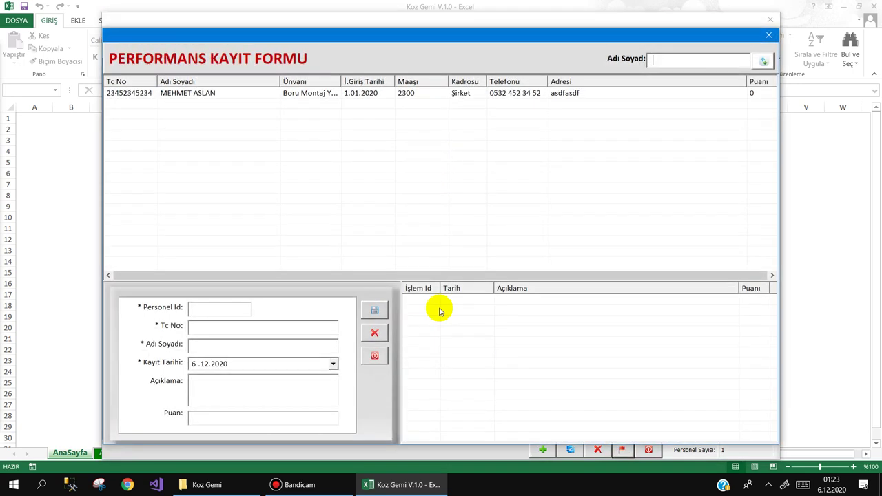
click(170, 95)
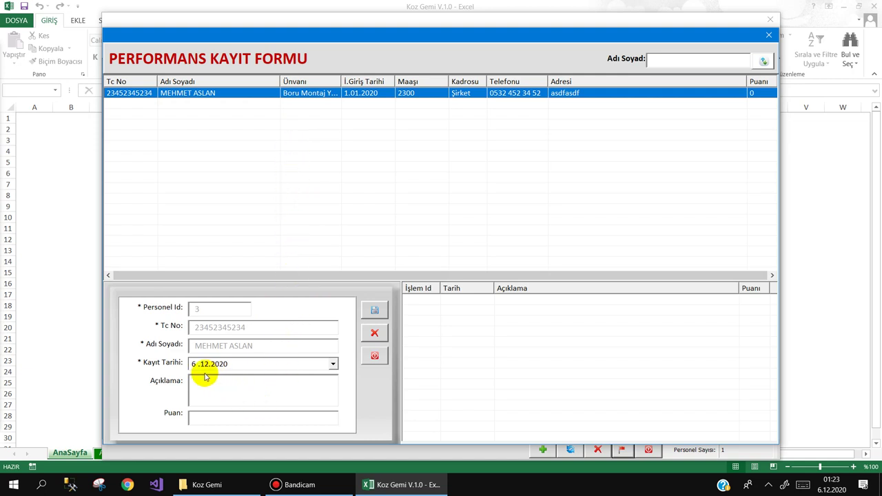
click(289, 485)
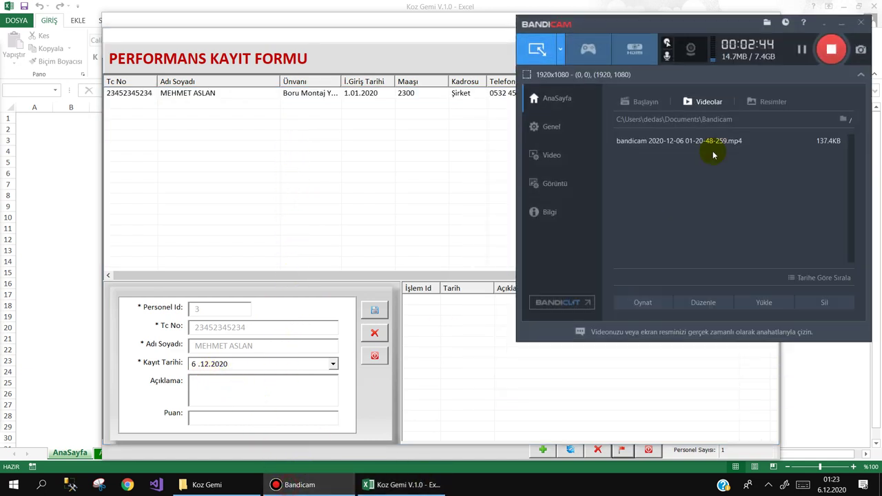
click(842, 25)
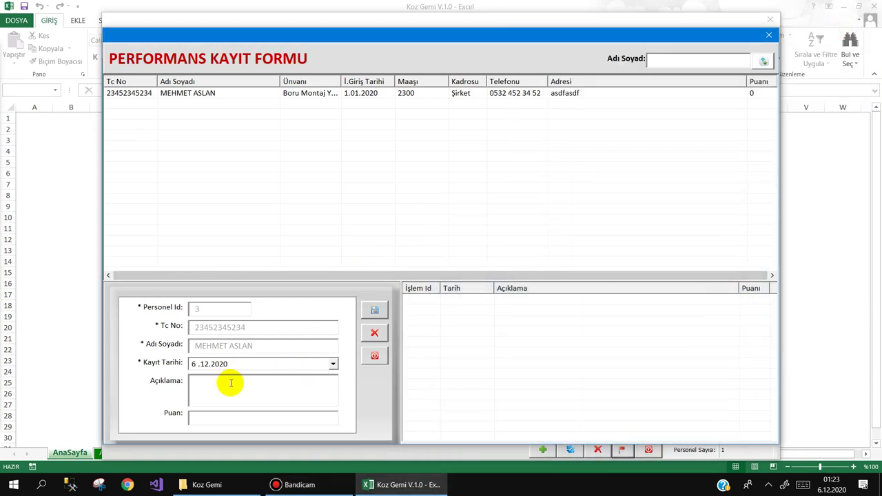
click(230, 386)
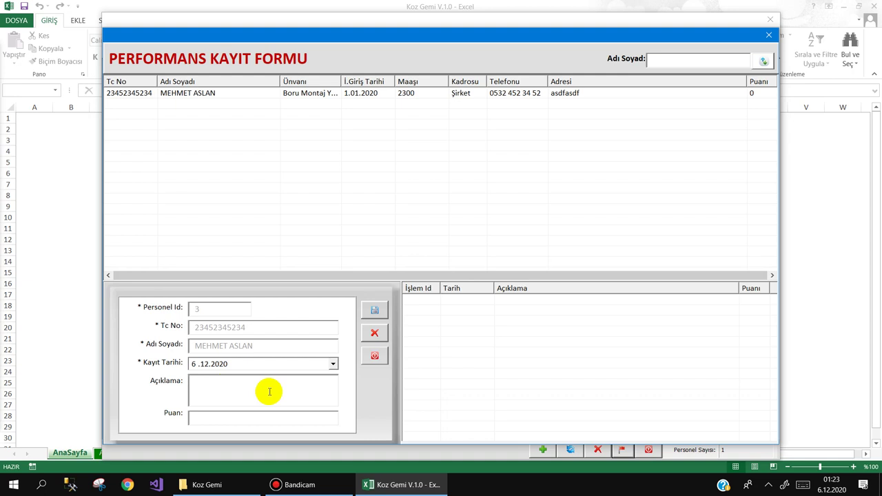
text(Ekip çalışmasına yatkın)
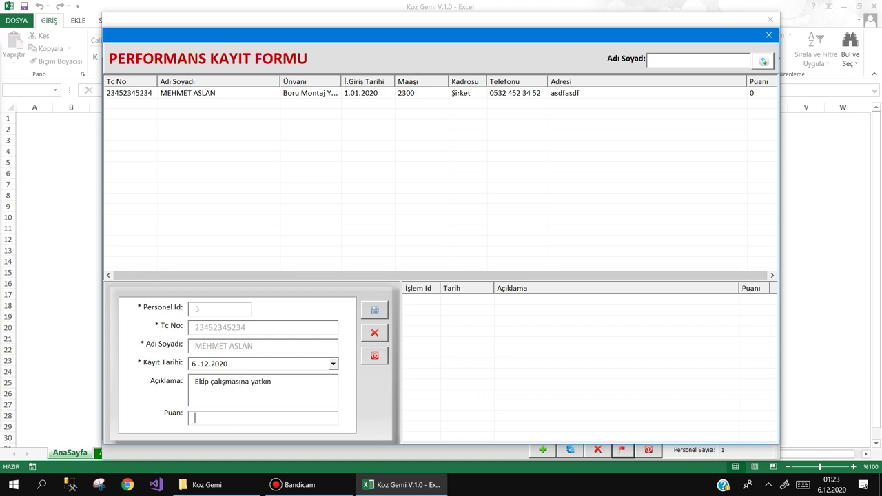
click(375, 311)
click(424, 282)
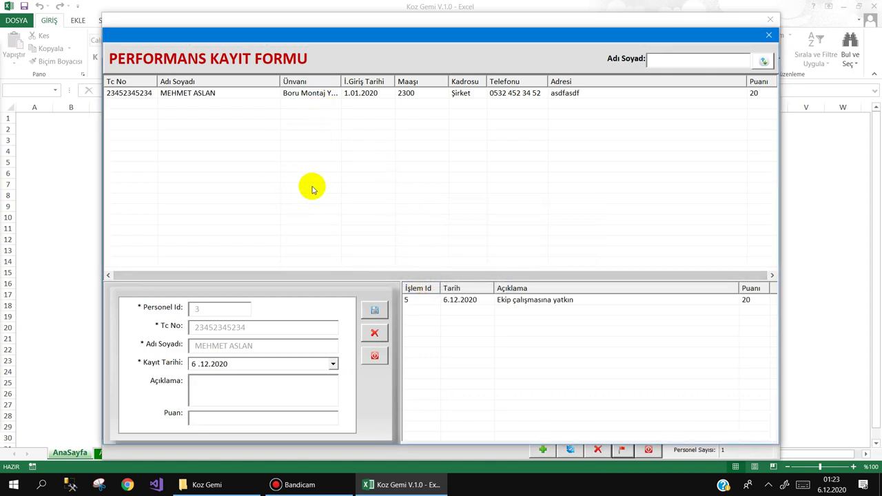
click(252, 93)
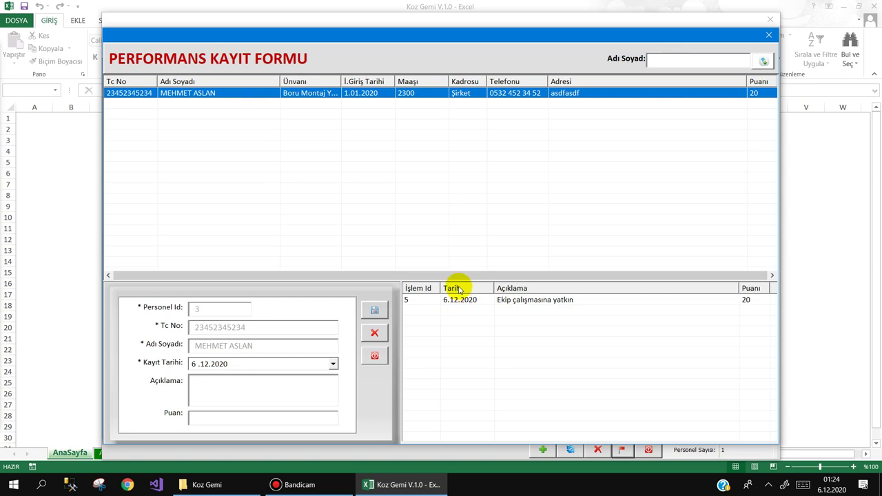
key(Escape)
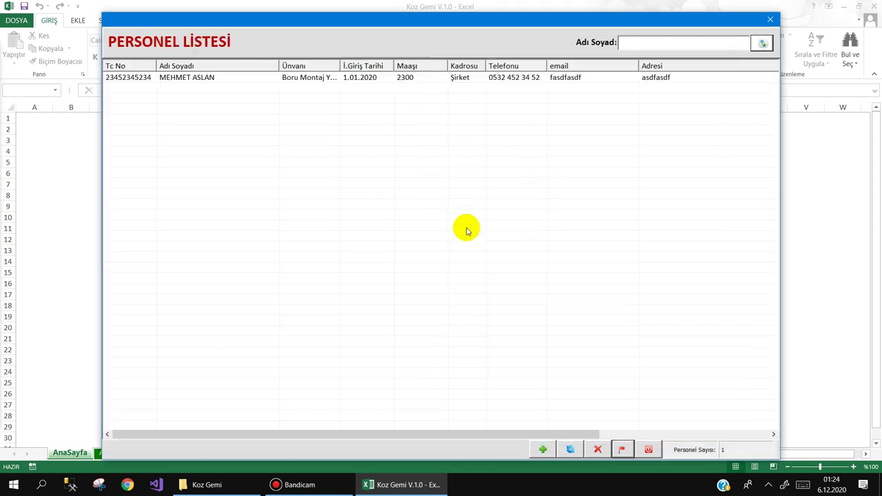
key(Escape)
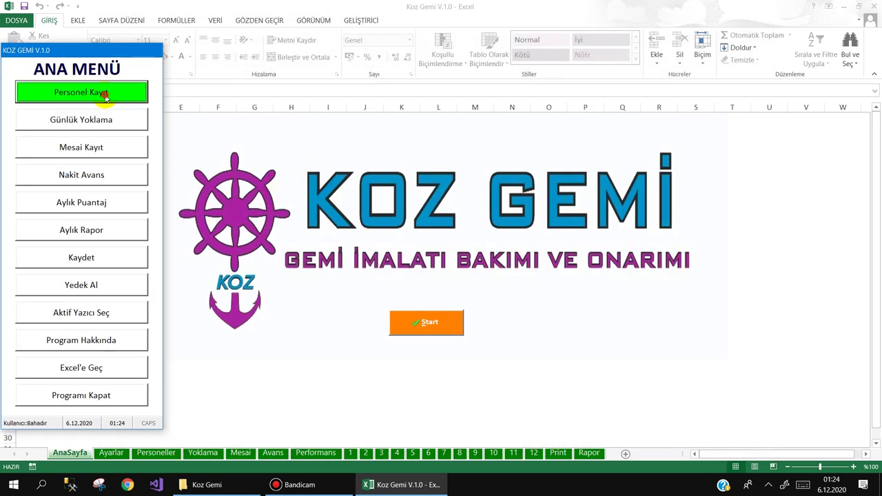
click(75, 92)
double_click(557, 78)
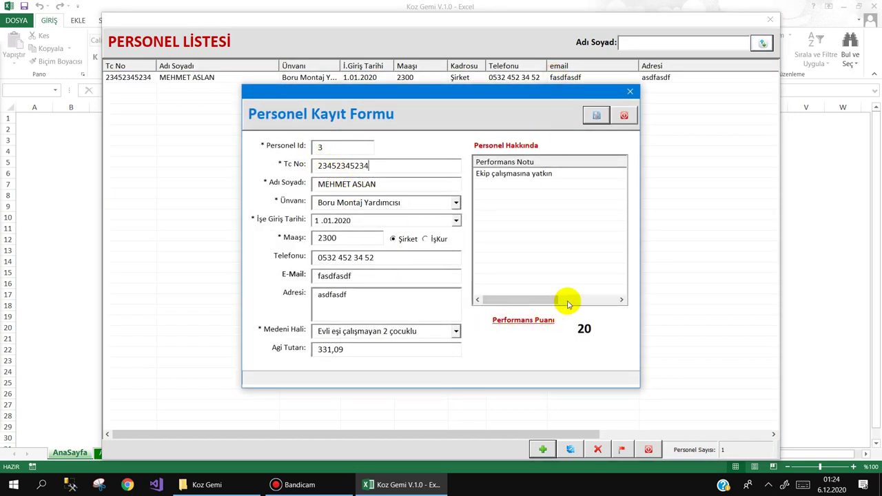
Add the performance note 'İşini düzgün yapmaktadı' with 10 points, then close the forms.
click(625, 115)
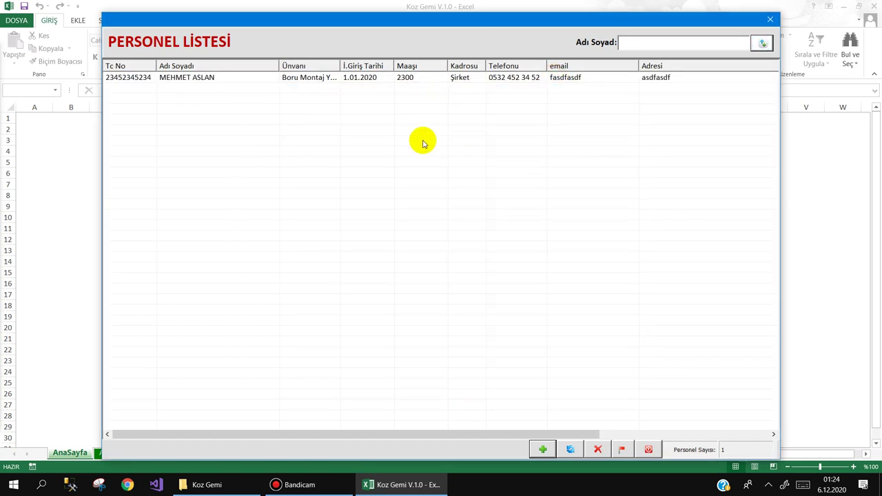
click(623, 450)
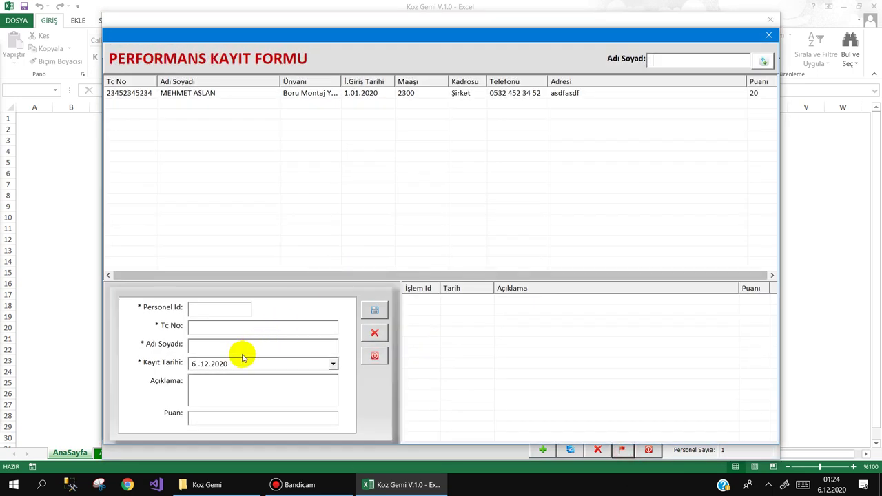
click(205, 93)
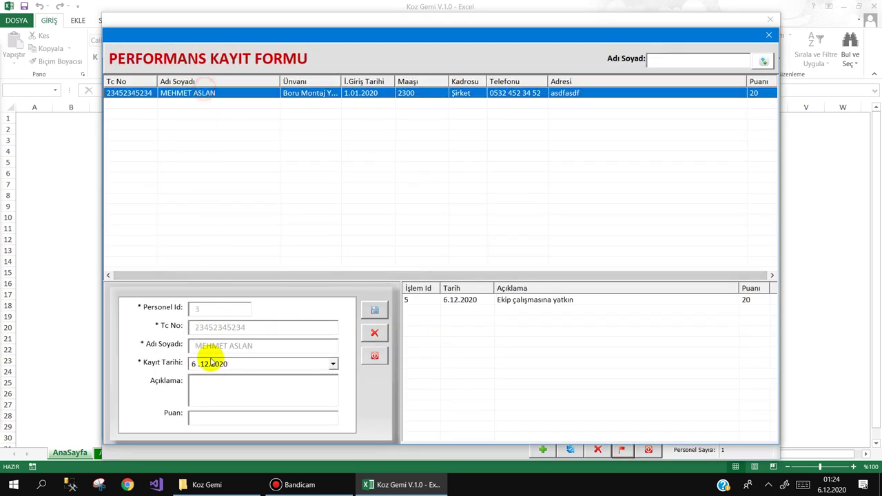
click(210, 381)
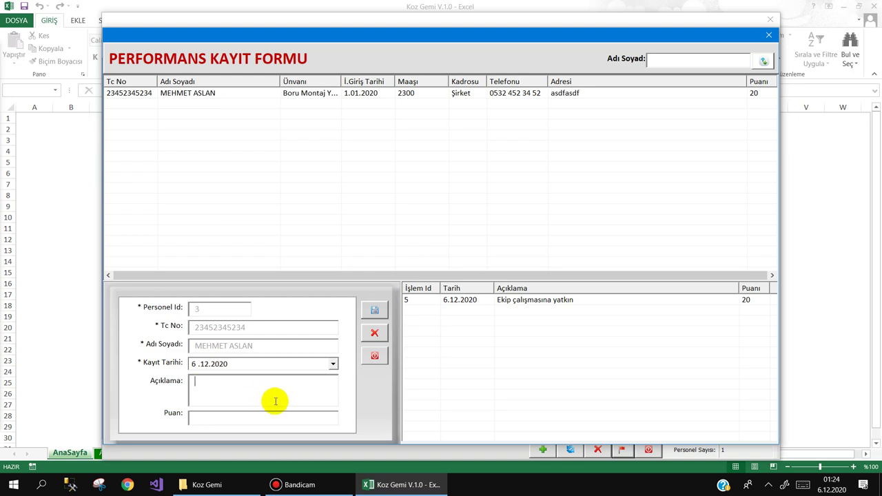
text(İşini düzgün yapmaktadı)
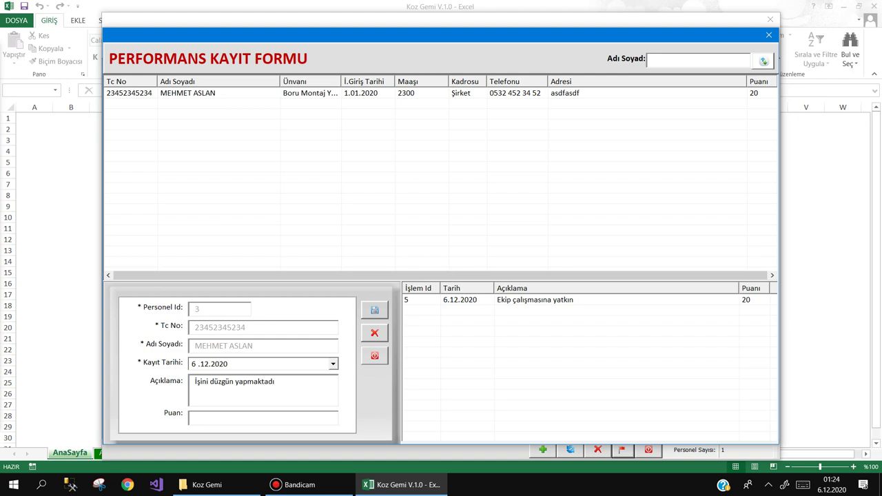
text(10)
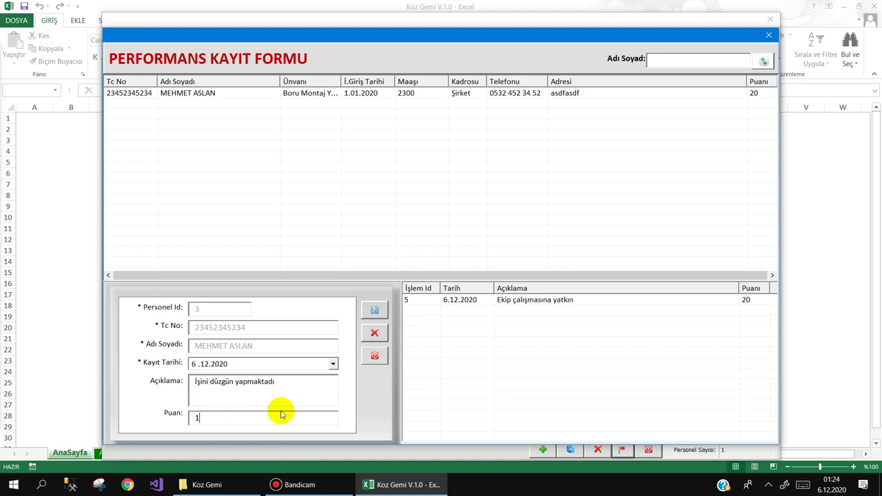
click(374, 309)
click(444, 282)
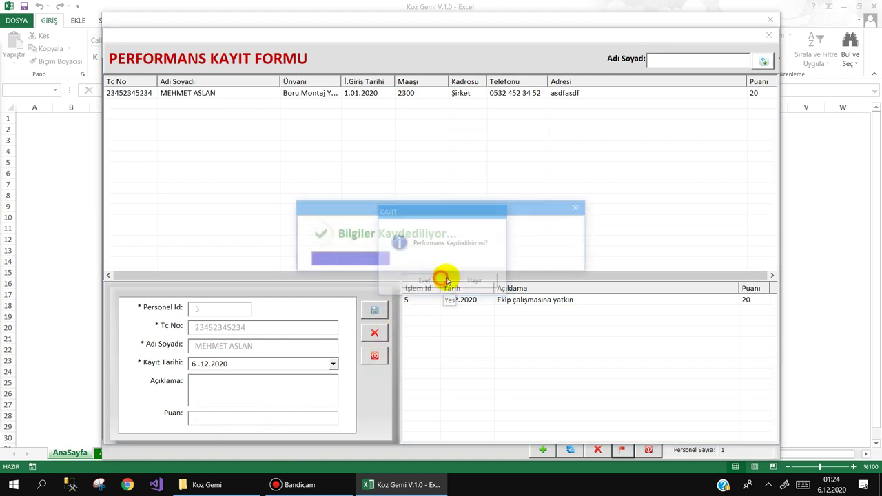
click(455, 280)
key(Escape)
key(Escape)
Open the employee's details and review both performance notes.
click(135, 96)
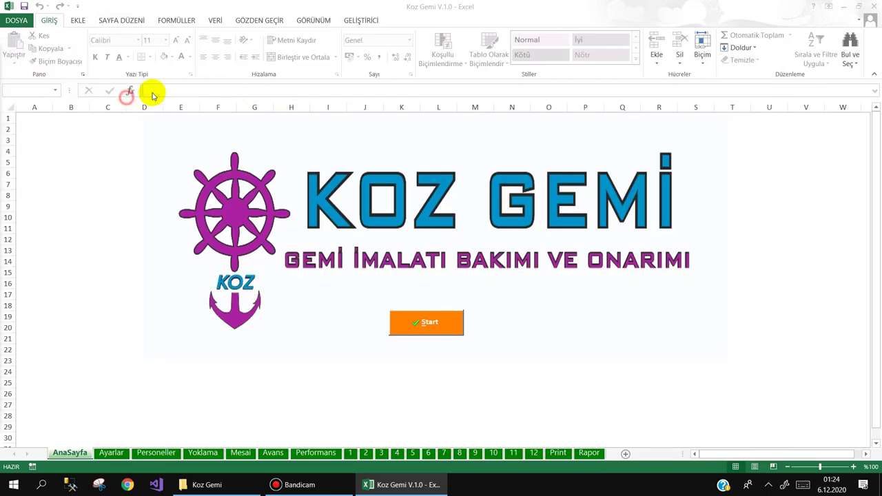
double_click(308, 76)
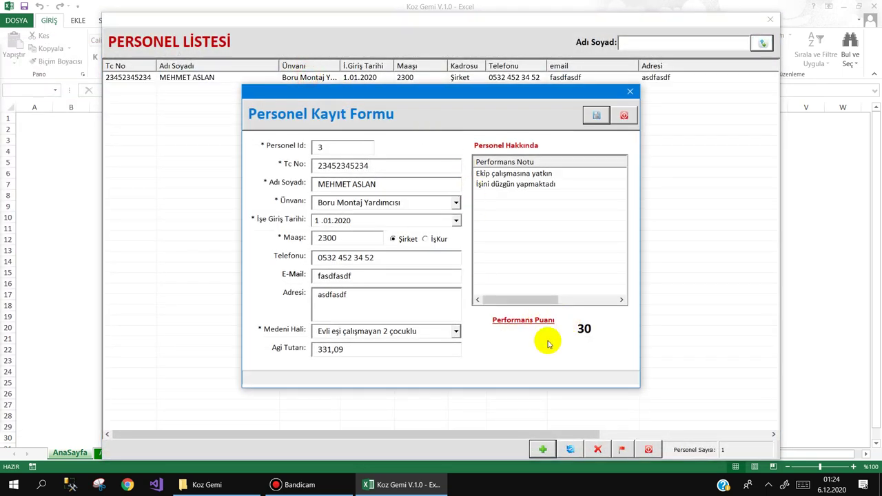
click(496, 175)
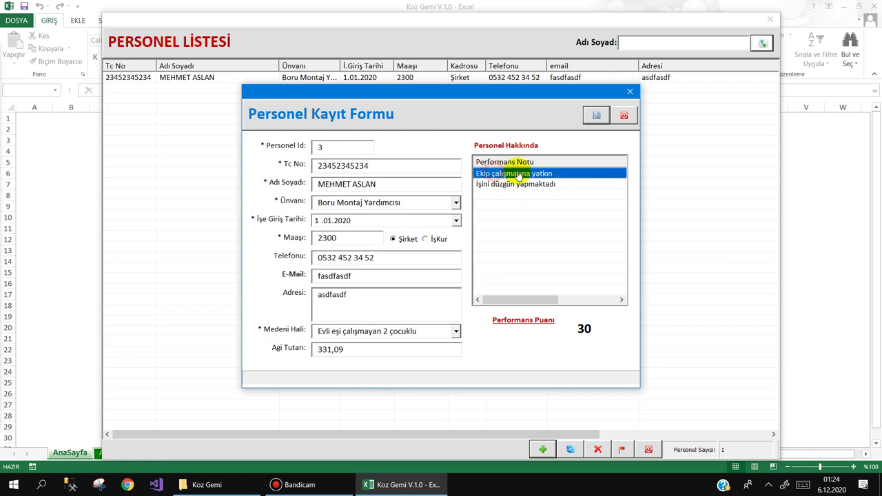
click(519, 185)
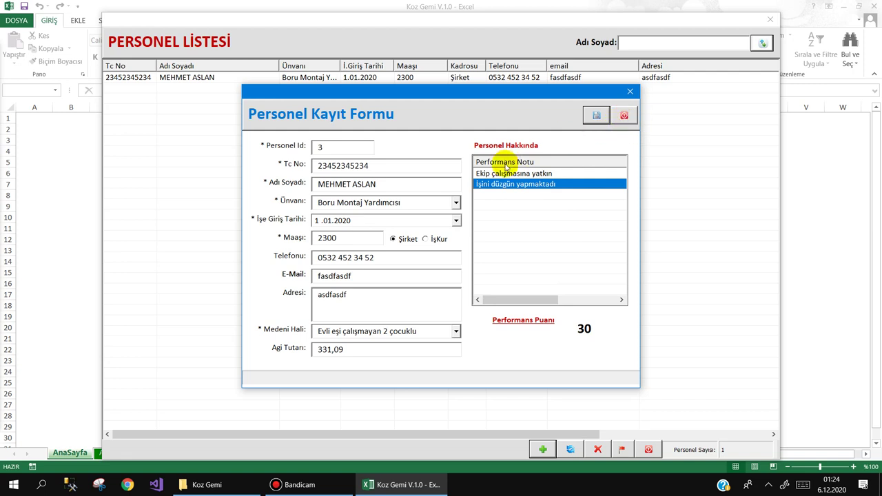
double_click(560, 208)
Change the employee's address from asdfasdf to İstanbul and save the record.
click(570, 449)
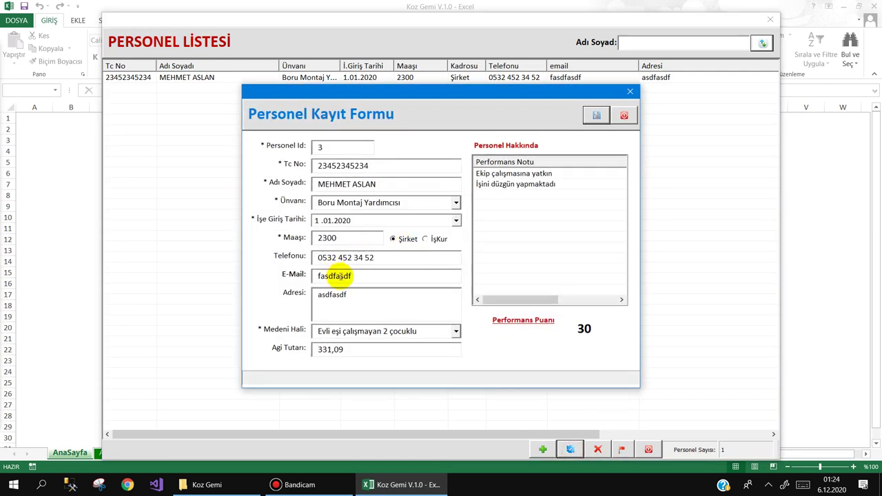
click(359, 296)
drag(343, 296, 302, 298)
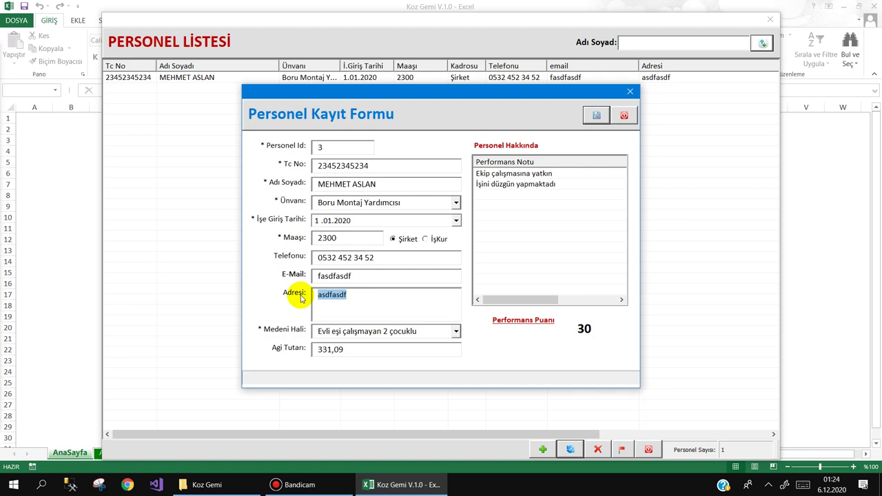
text(İstanbul)
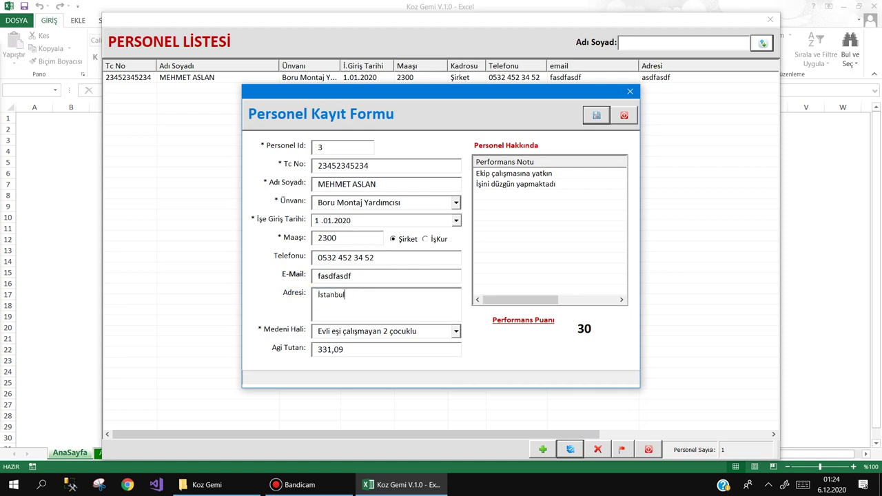
click(596, 115)
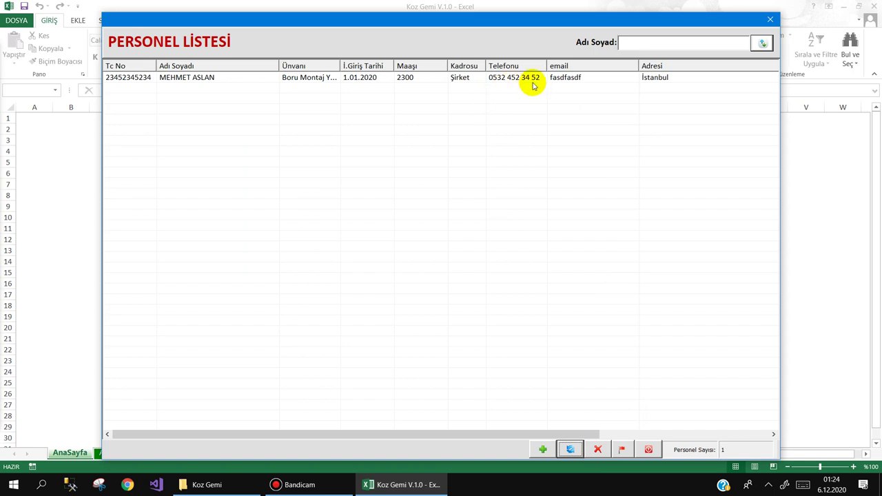
double_click(534, 81)
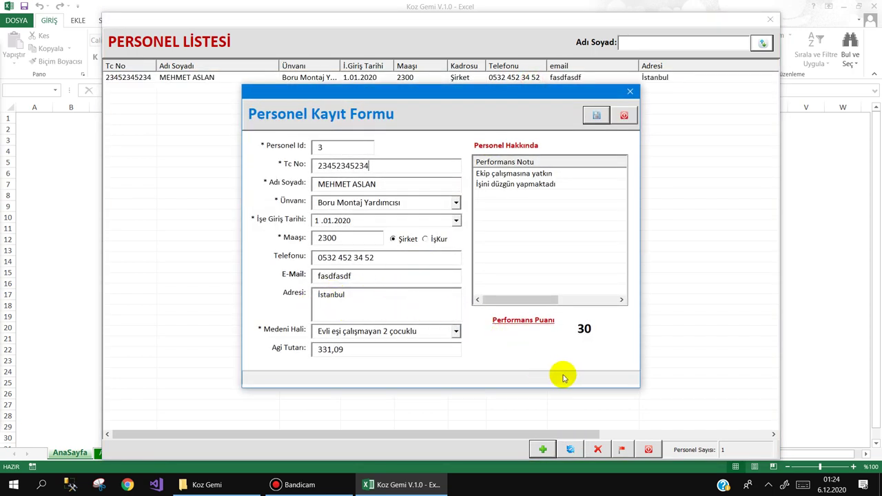
key(Escape)
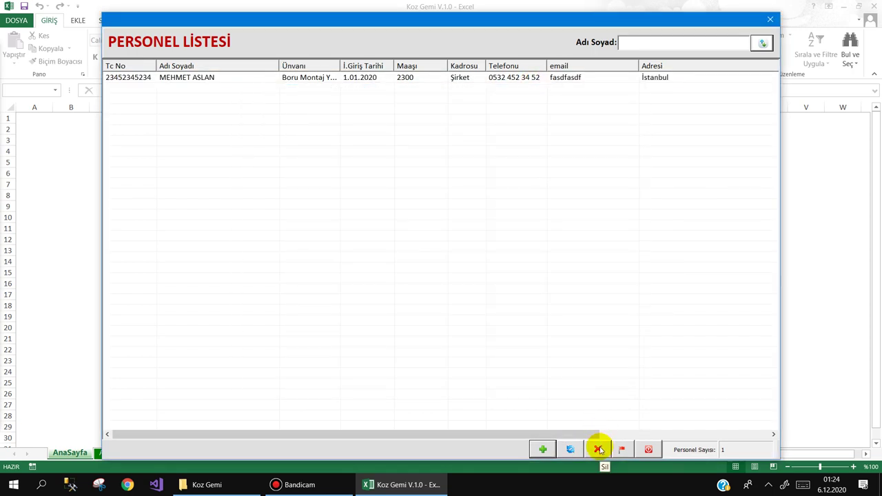
click(497, 81)
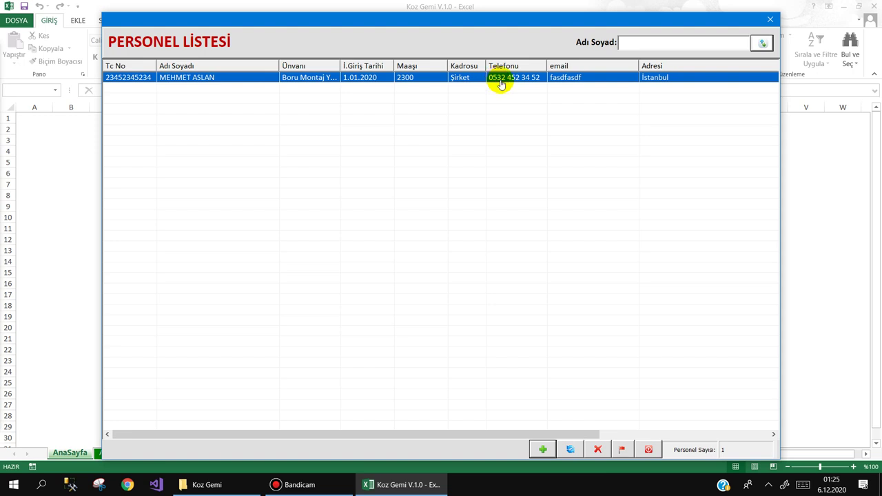
key(Escape)
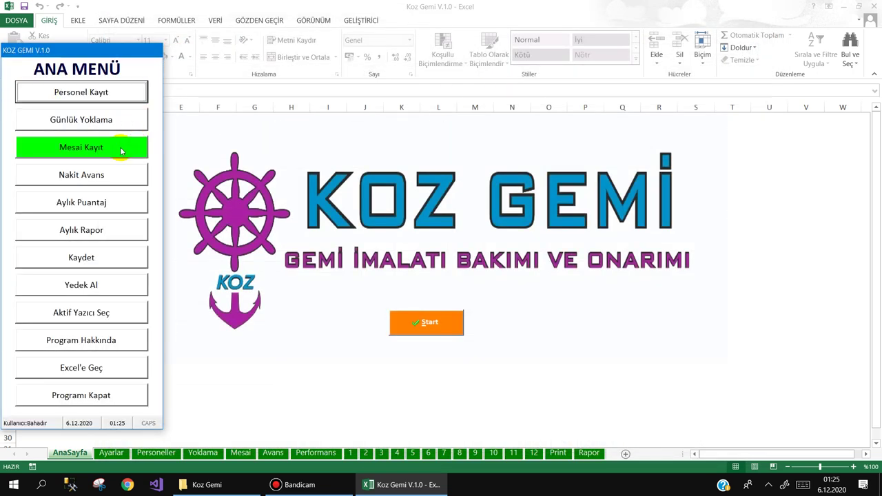
click(115, 91)
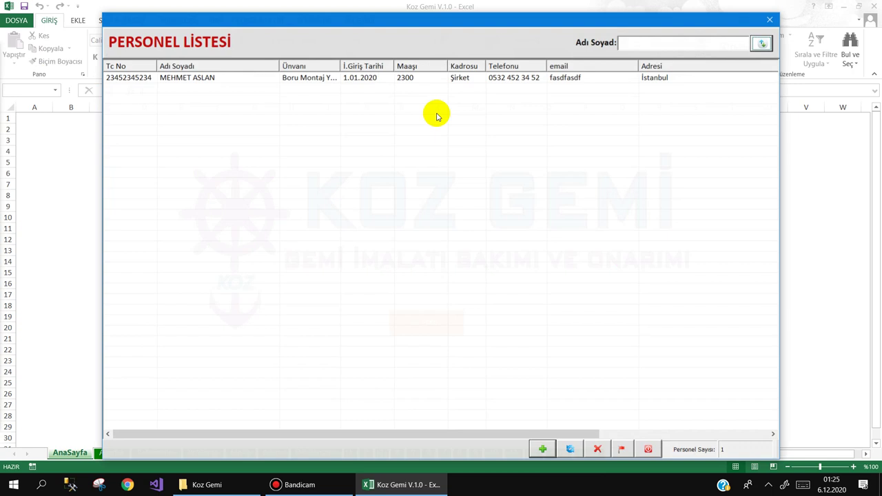
click(319, 78)
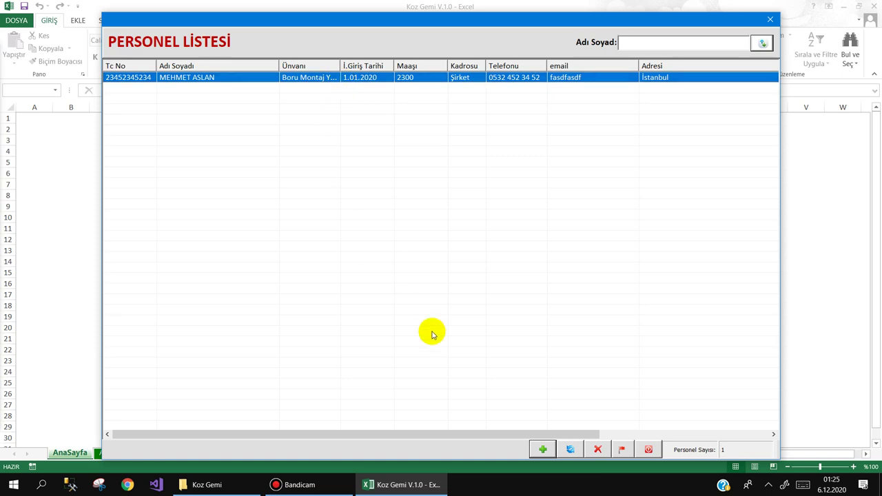
key(Escape)
click(103, 119)
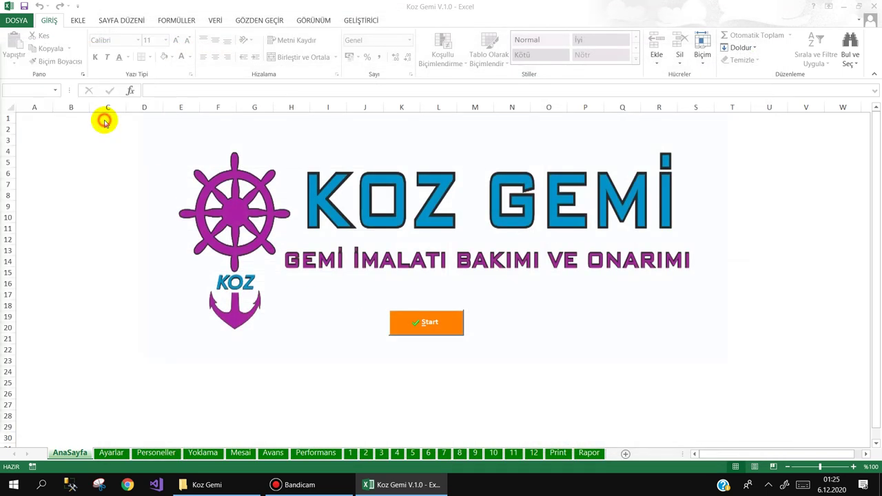
key(Escape)
click(80, 90)
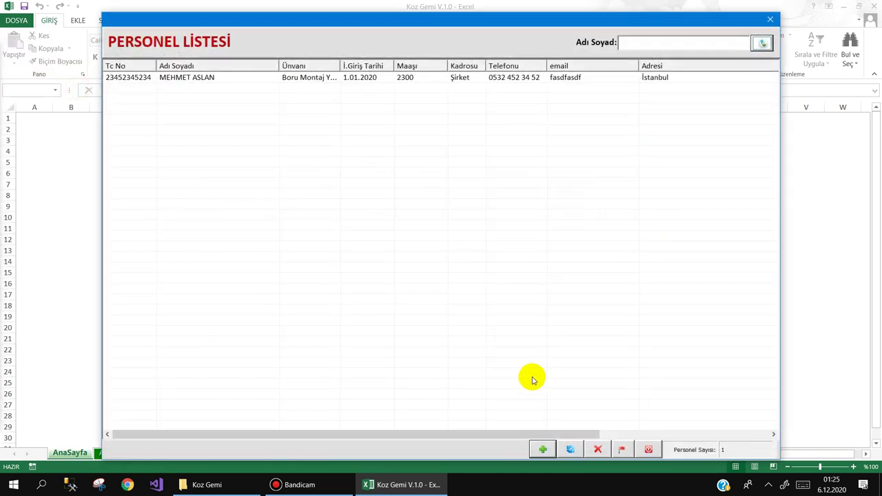
Add a Formen hired 1.02.2019, salary 3000, Evli eşi çalışmayan 1 çocuklu, and save.
click(543, 450)
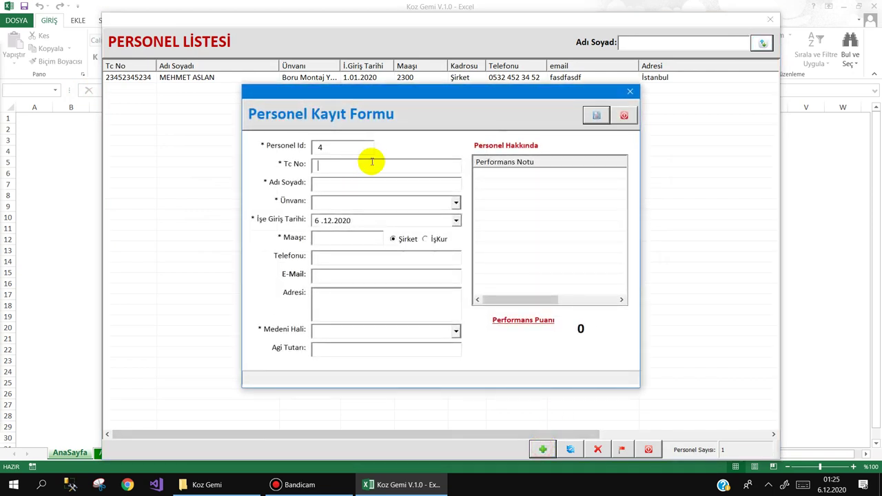
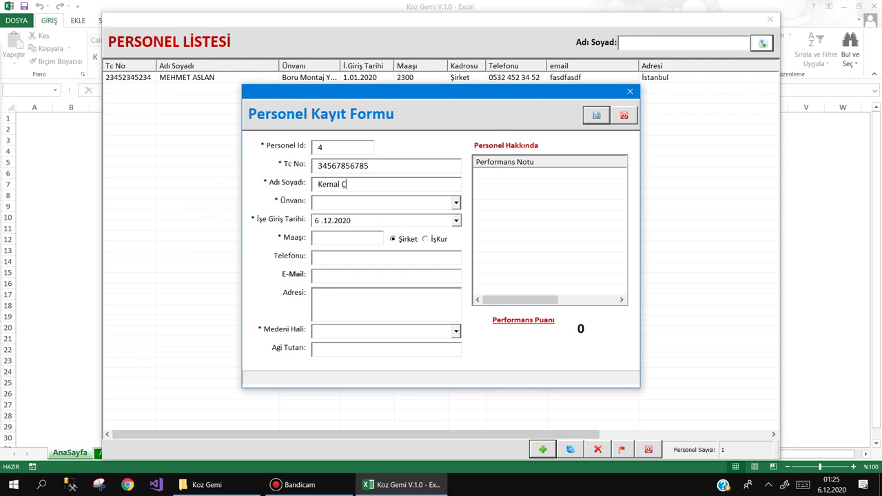
key(Down)
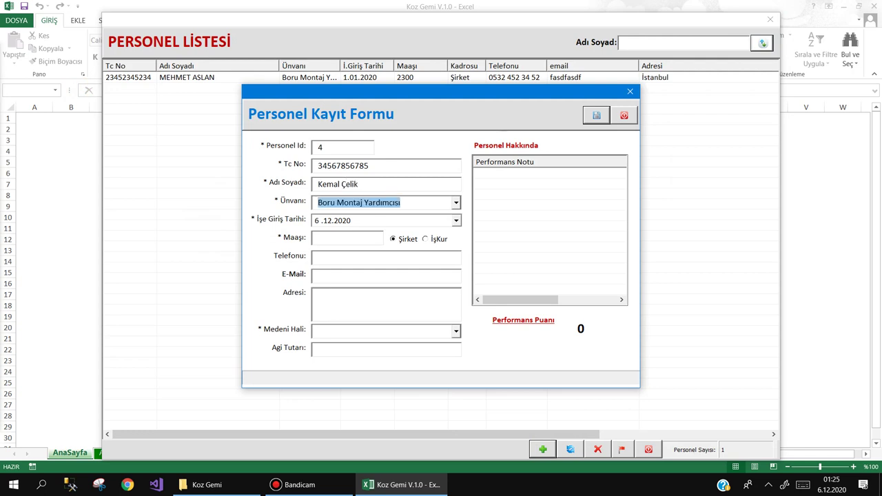
key(Down)
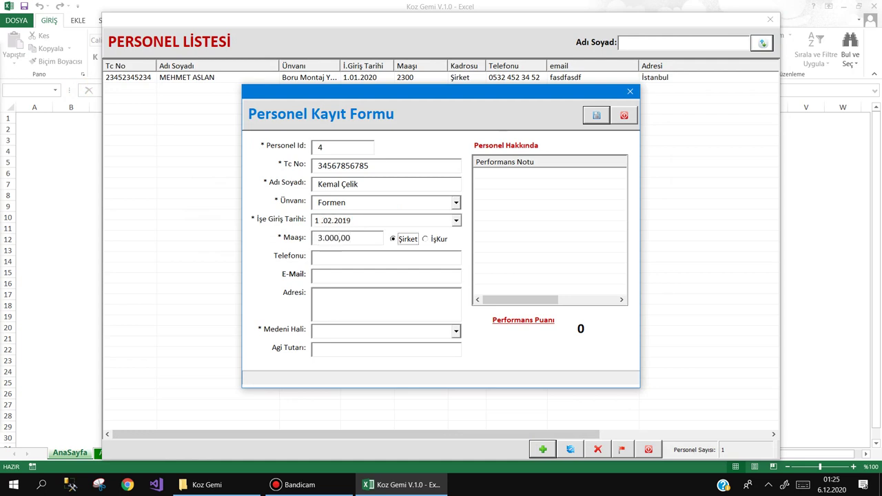
click(346, 256)
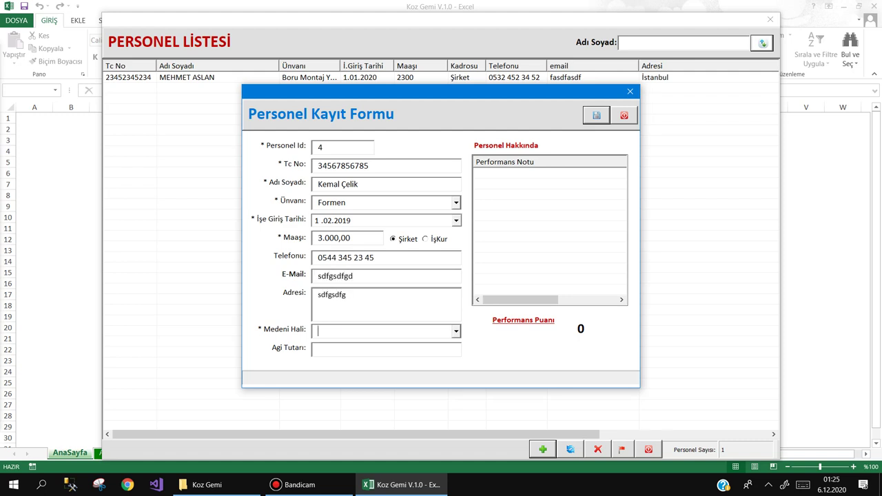
key(Down)
key(Down)
click(597, 115)
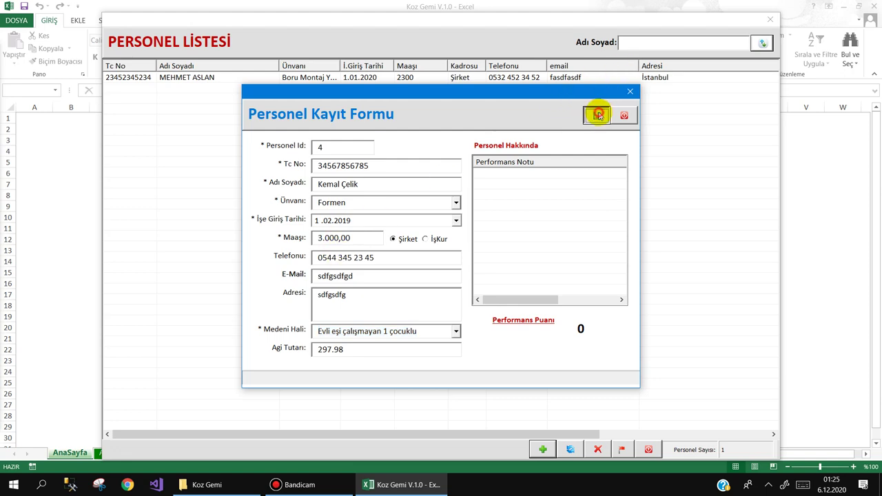
click(219, 79)
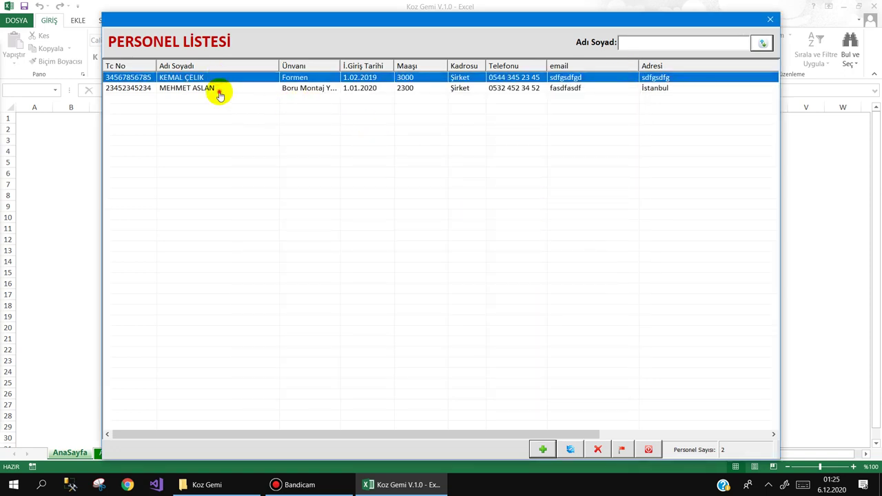
click(231, 90)
click(231, 91)
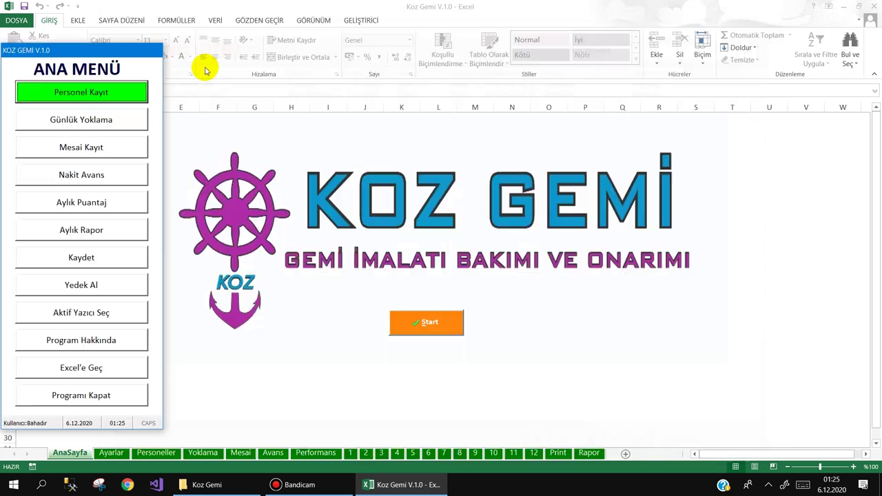
Log a 6.12.2020 attendance entry 'işe gelmedi' for the Formen employee and confirm saving.
click(82, 115)
click(222, 94)
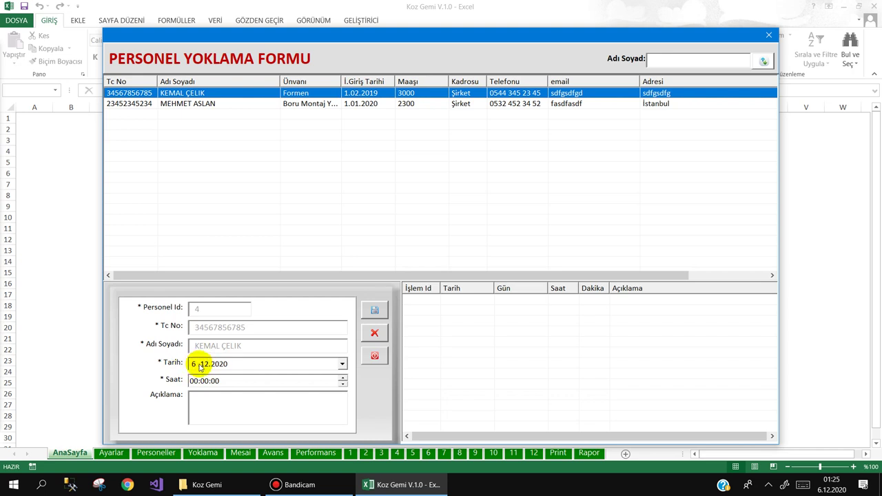
click(195, 367)
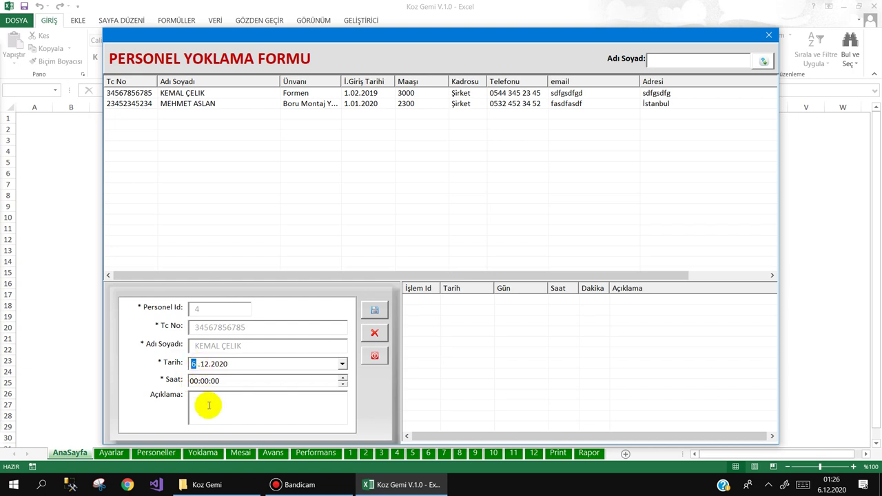
click(211, 399)
text(dfgh)
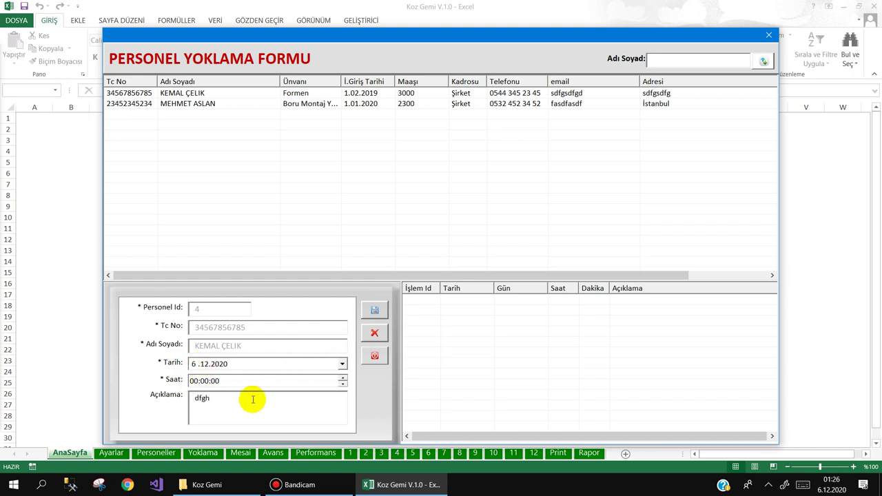
drag(249, 400, 171, 418)
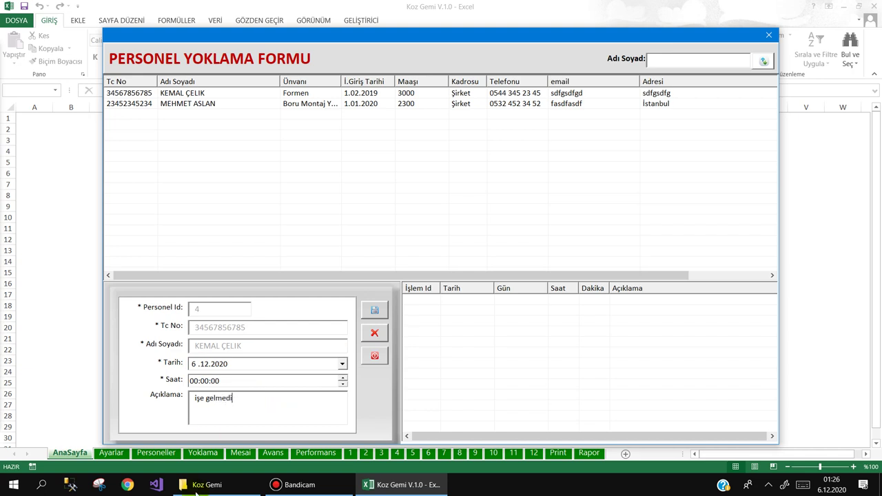
click(374, 310)
click(422, 280)
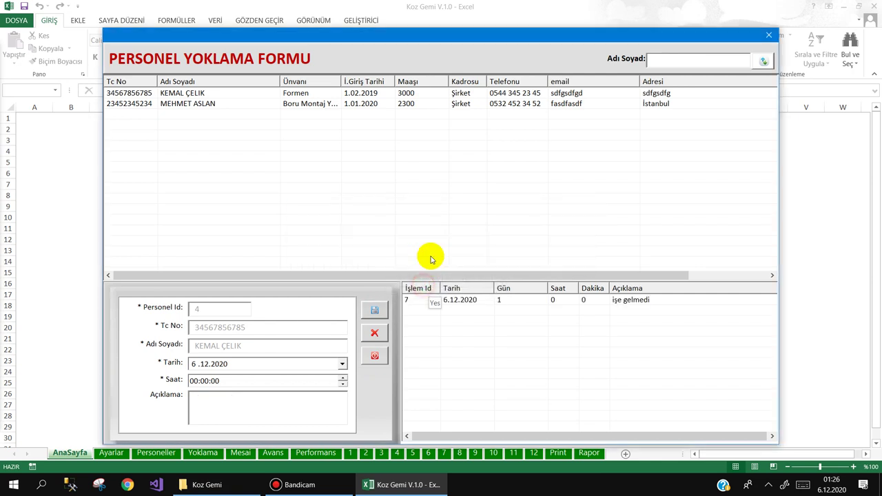
click(242, 93)
Record a 4.12.2020 attendance entry of 04:30 hours described 'işe geç geldi'.
click(466, 301)
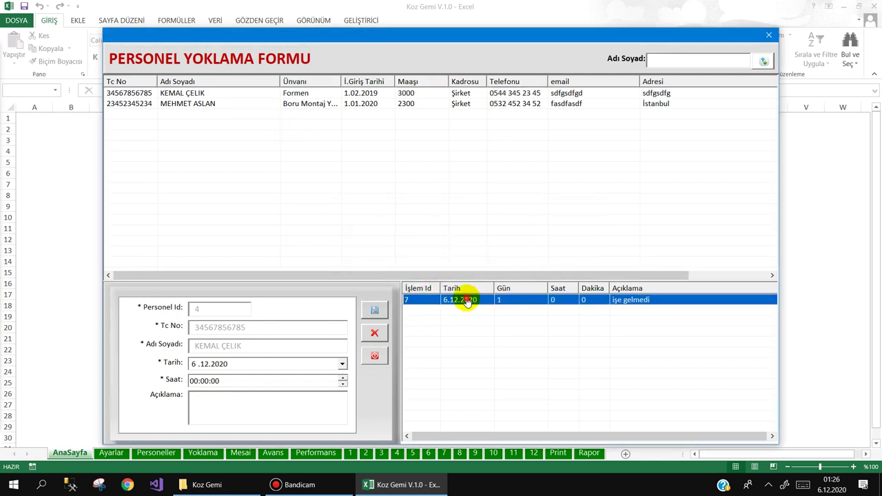
click(194, 384)
text(4:3)
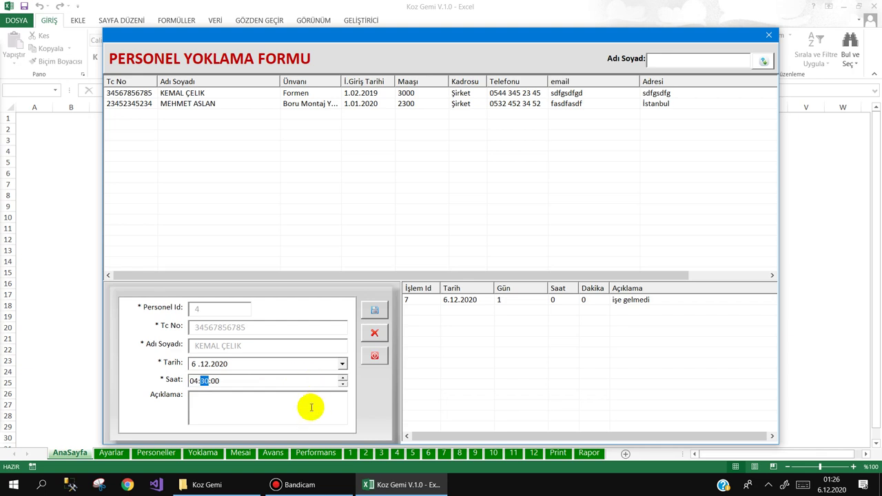
click(287, 407)
text(işe geç geldi)
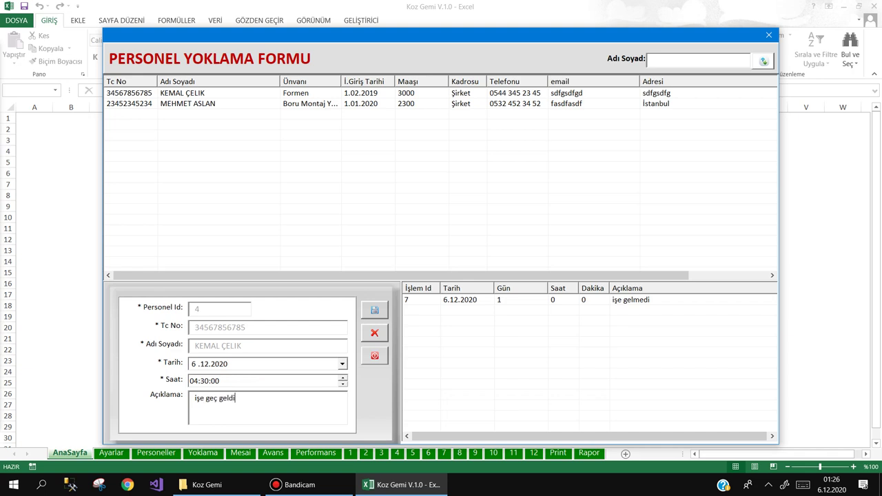
click(205, 366)
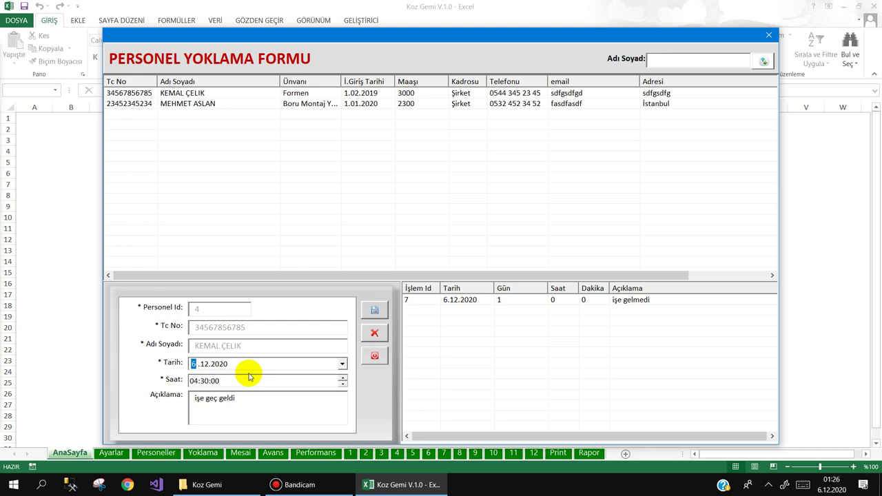
text(04)
click(244, 400)
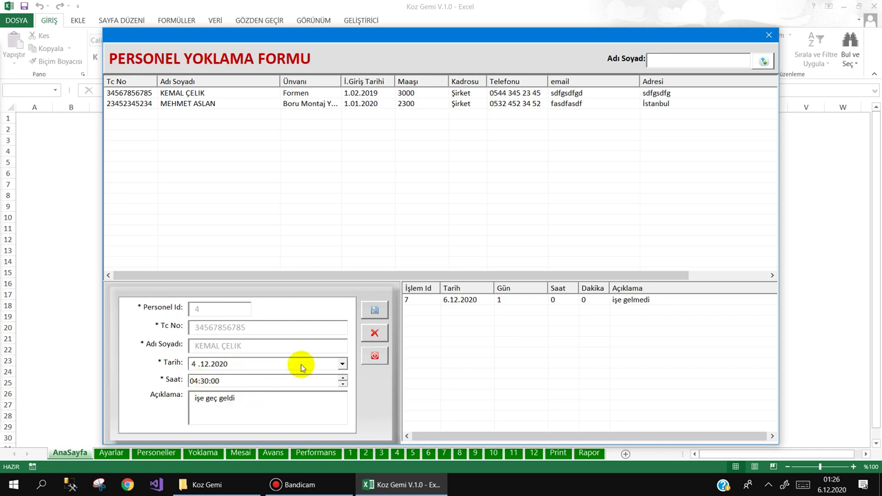
click(373, 312)
click(417, 280)
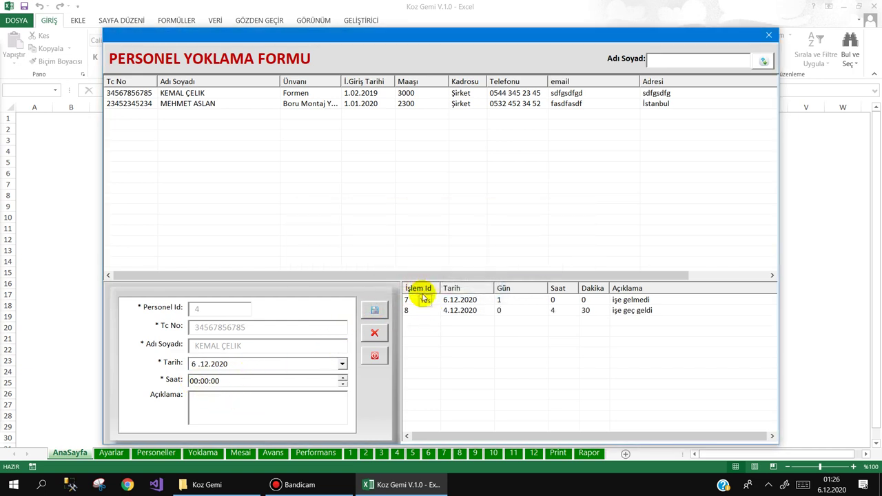
Review the 4.12.2020 and 6.12.2020 attendance records, then close the attendance form.
click(482, 313)
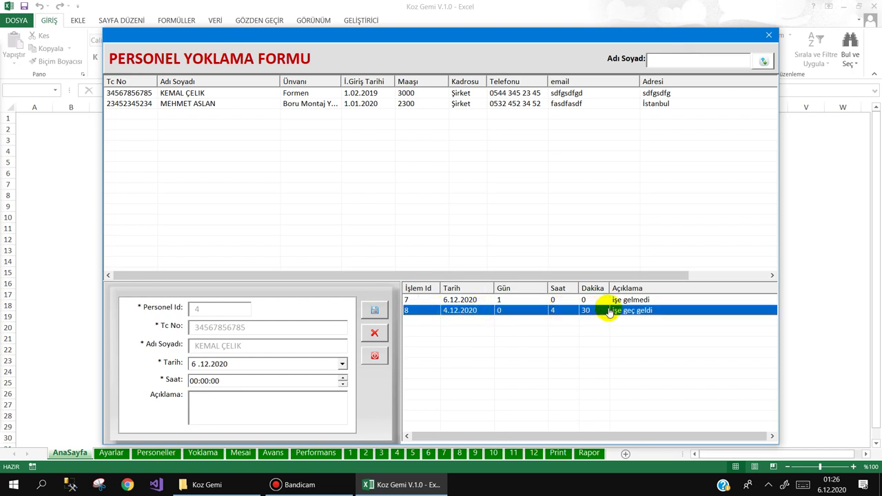
click(522, 303)
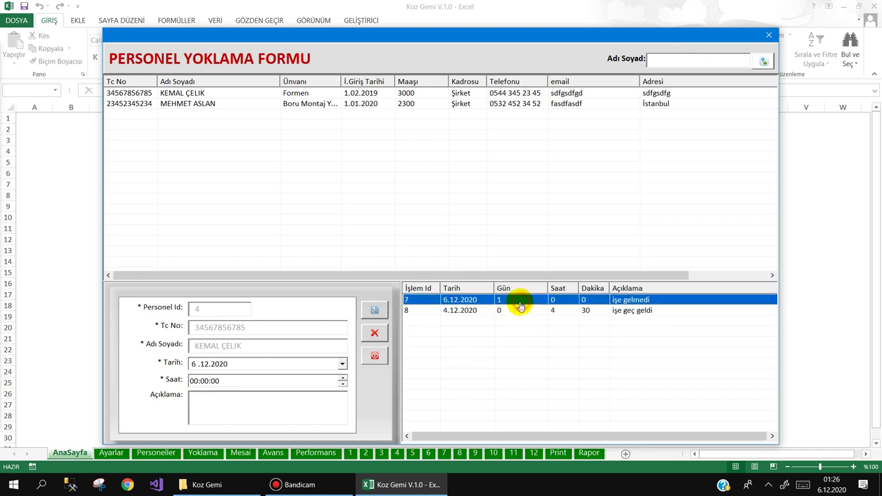
click(572, 314)
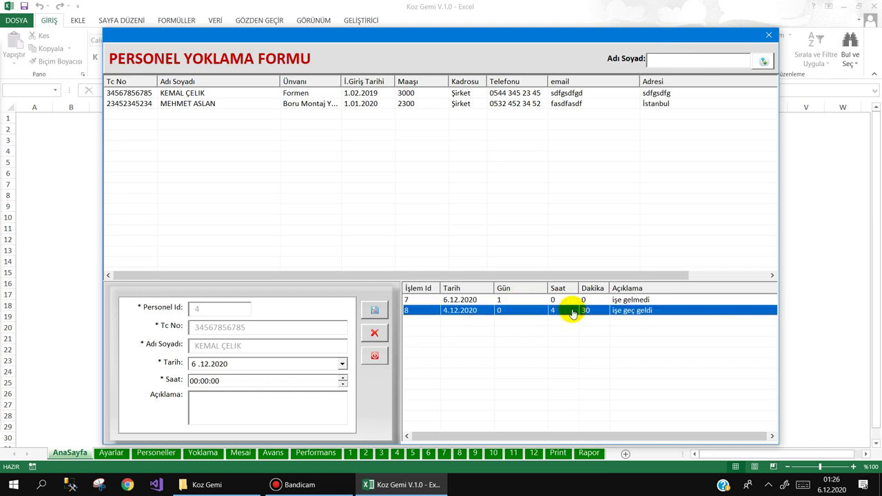
click(571, 301)
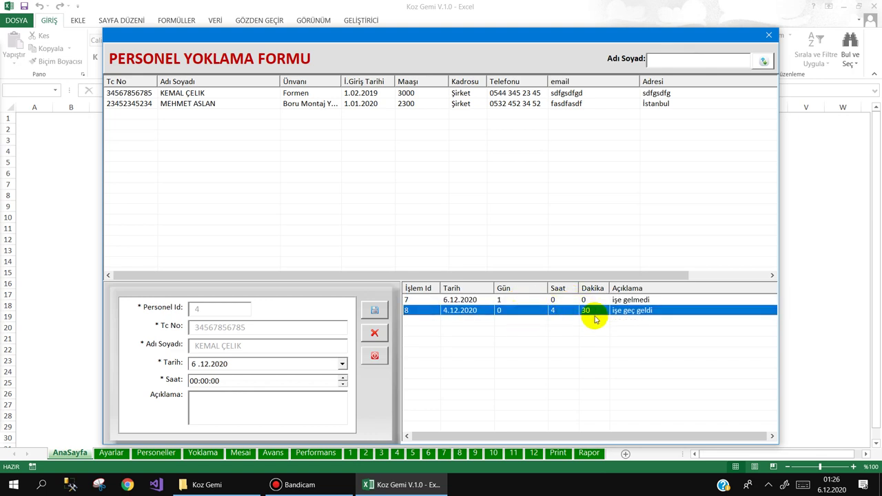
click(572, 315)
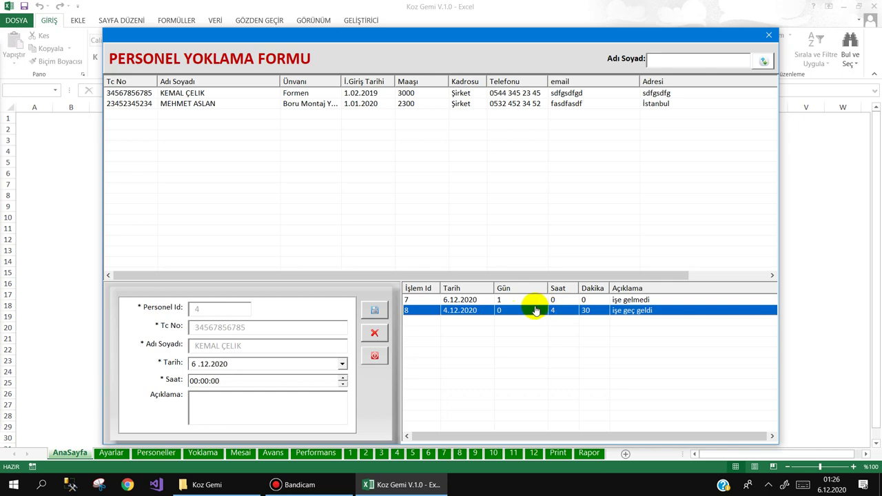
key(Escape)
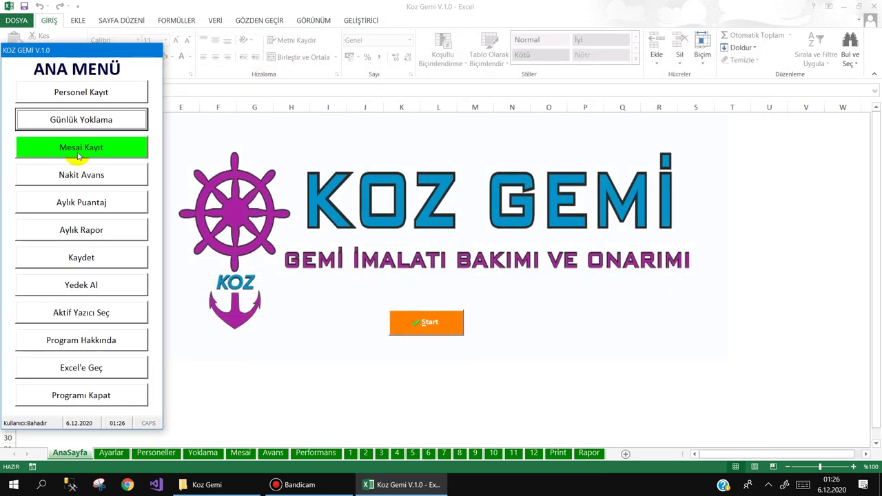
click(78, 154)
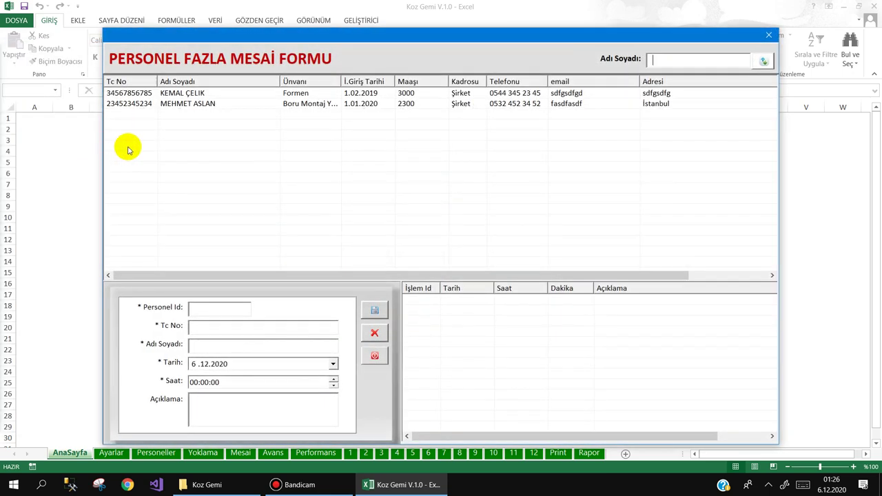
key(Escape)
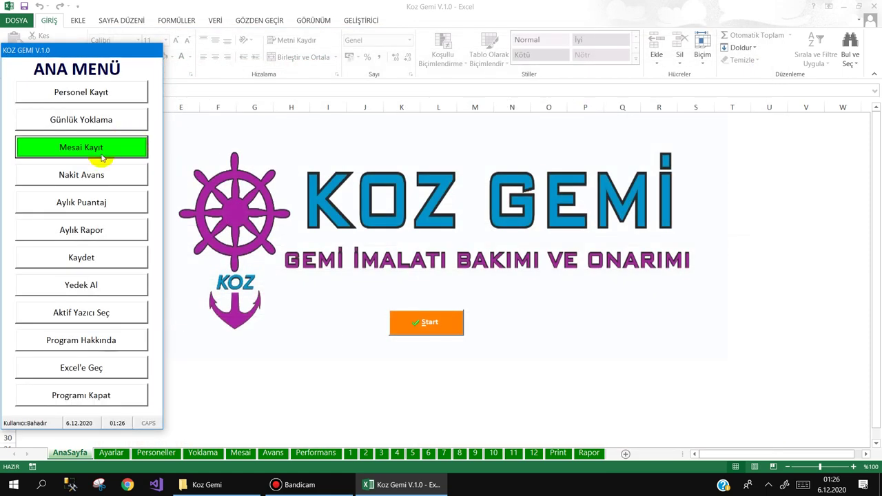
click(92, 205)
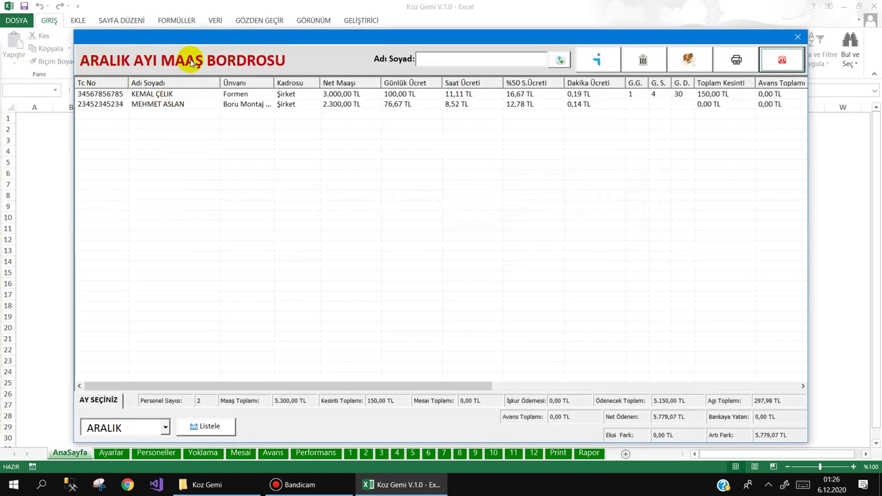
click(166, 95)
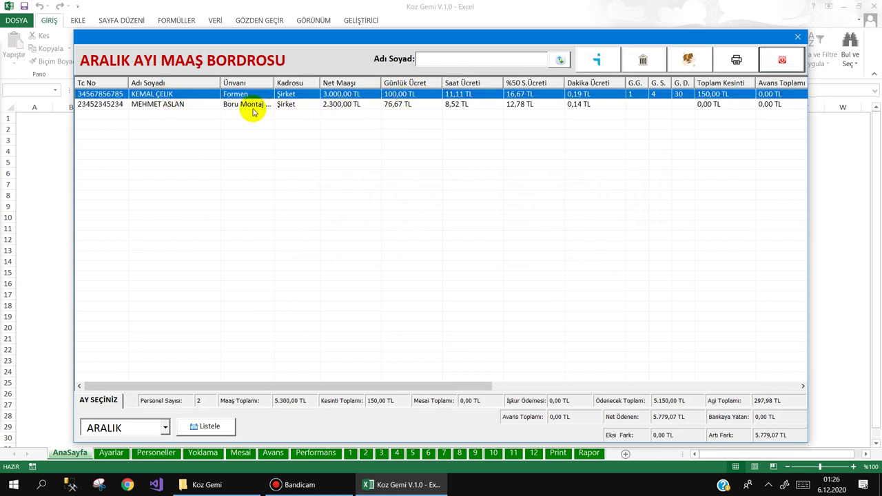
mouse_move(486, 390)
mouse_down()
mouse_move(813, 387)
mouse_move(442, 387)
mouse_up()
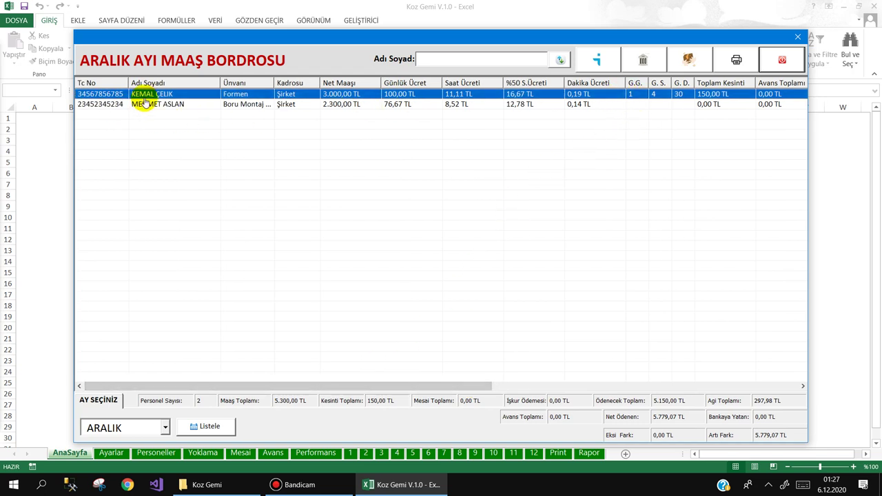
click(634, 94)
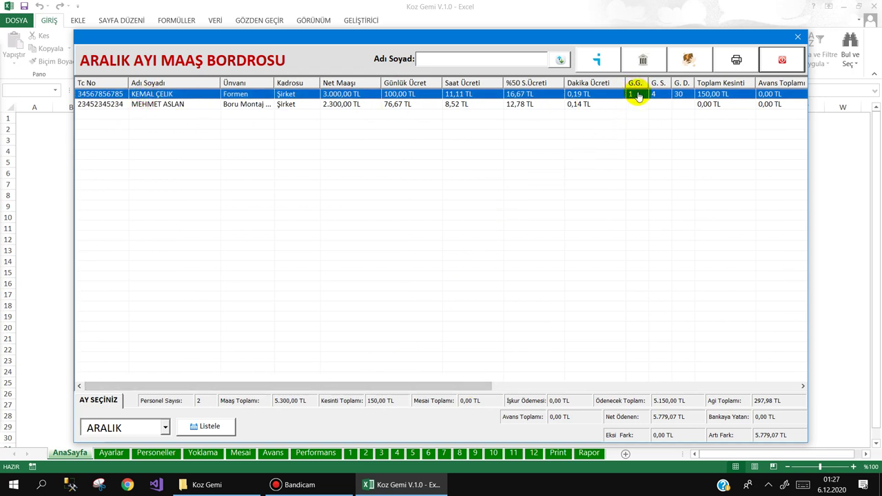
text(1)
click(659, 94)
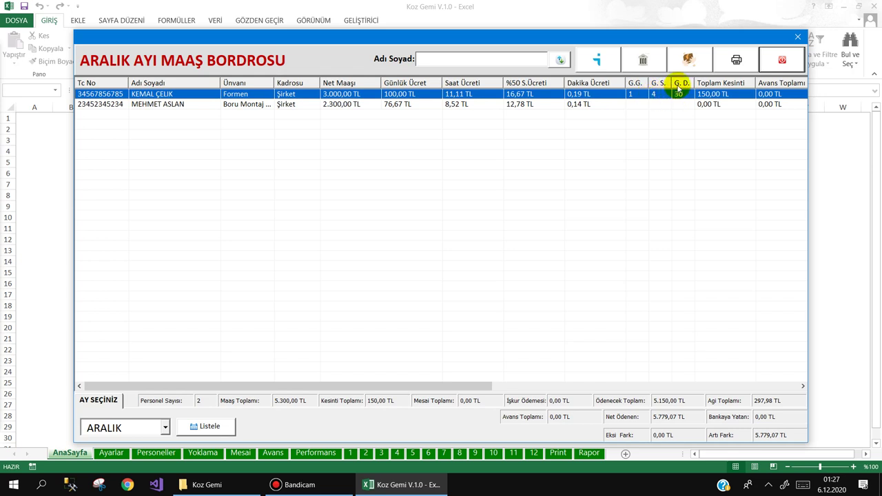
click(680, 95)
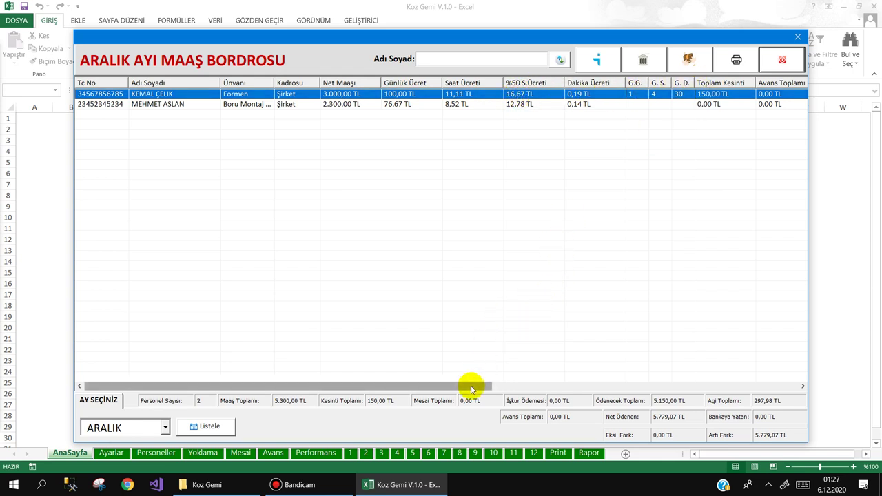
drag(445, 380, 750, 388)
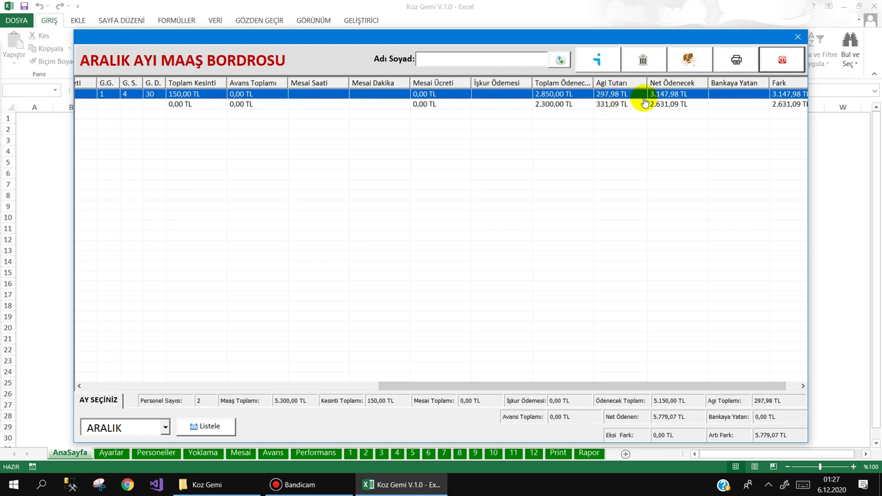
click(706, 387)
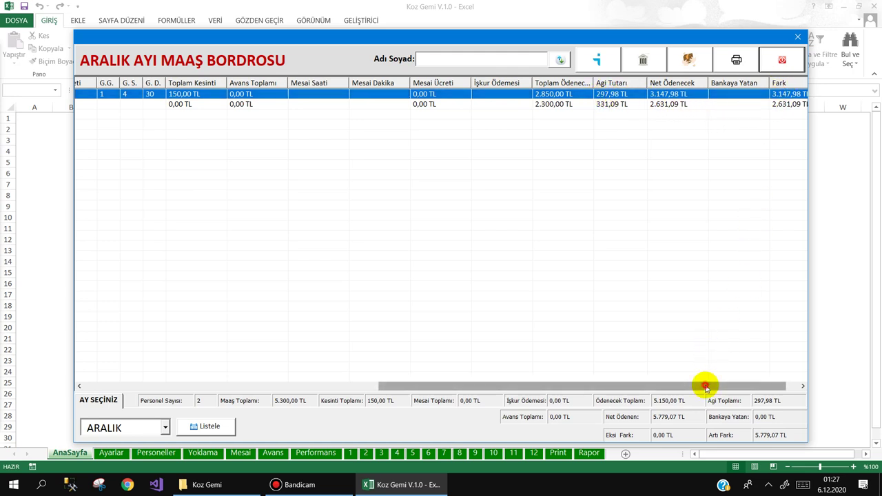
drag(706, 388, 719, 389)
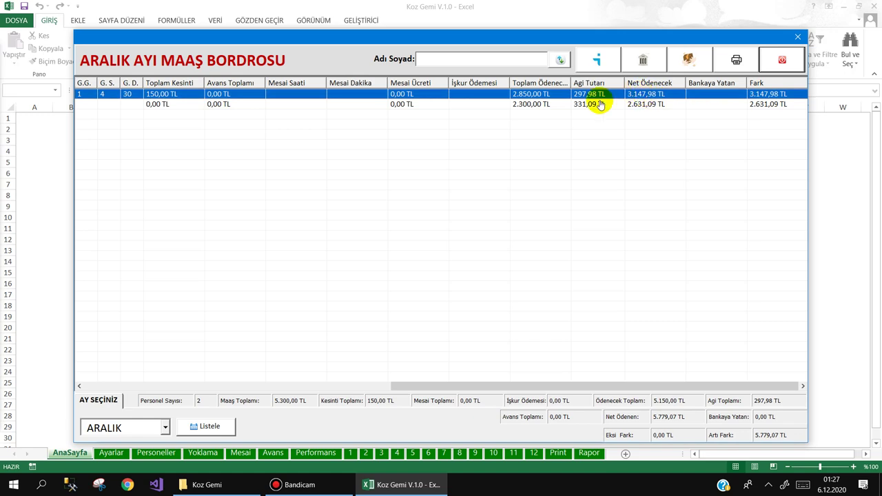
key(Escape)
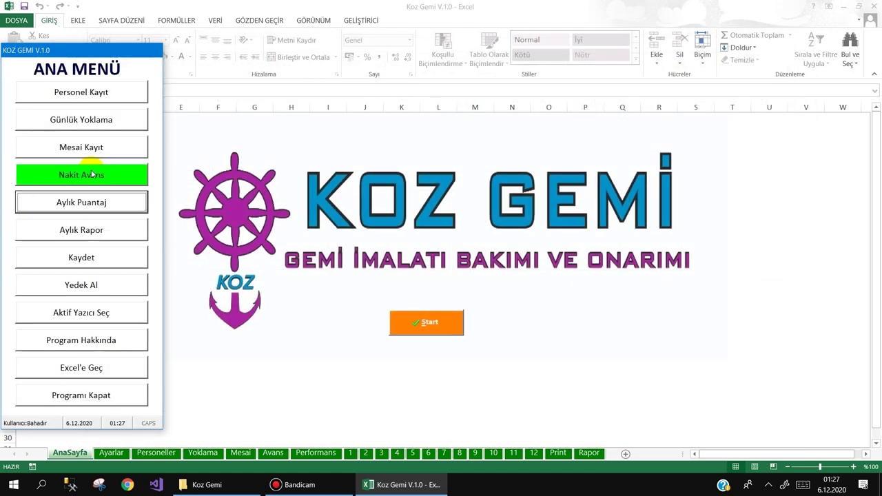
Save 8-hour 'Gece mesaisi' overtime on 6.12.2020 for the first, then the second employee.
click(90, 149)
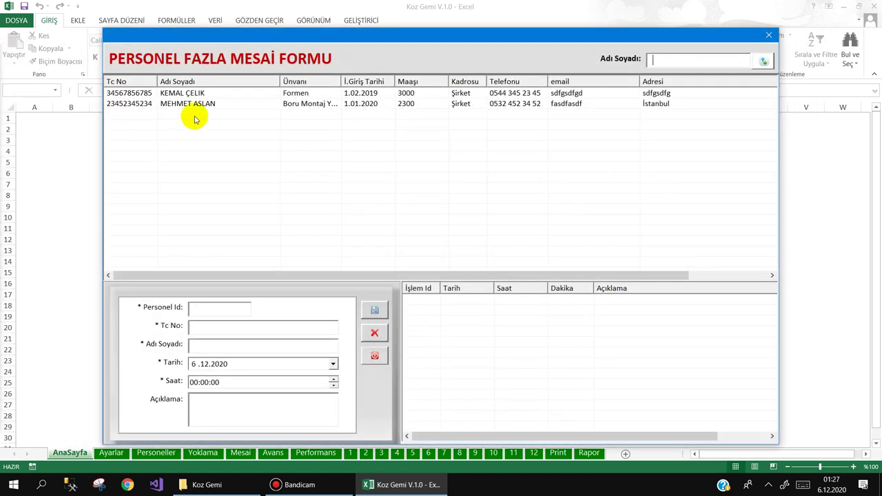
click(196, 92)
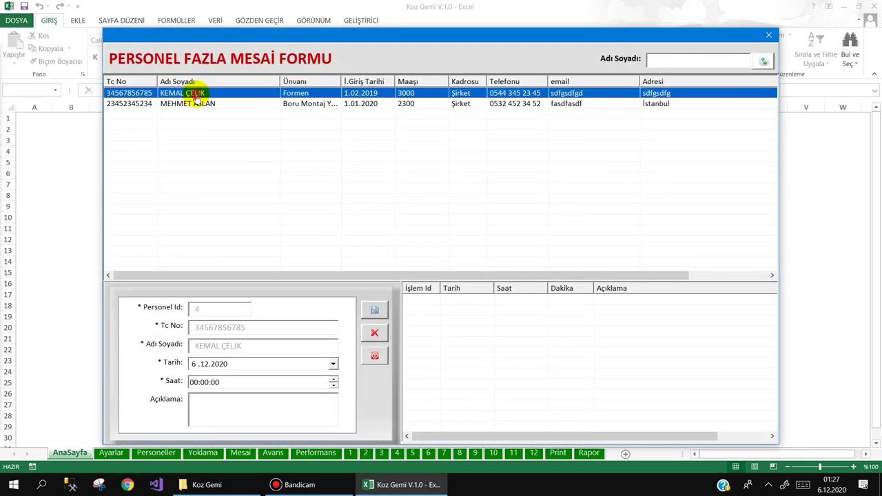
click(197, 384)
text(Gece mesaisi)
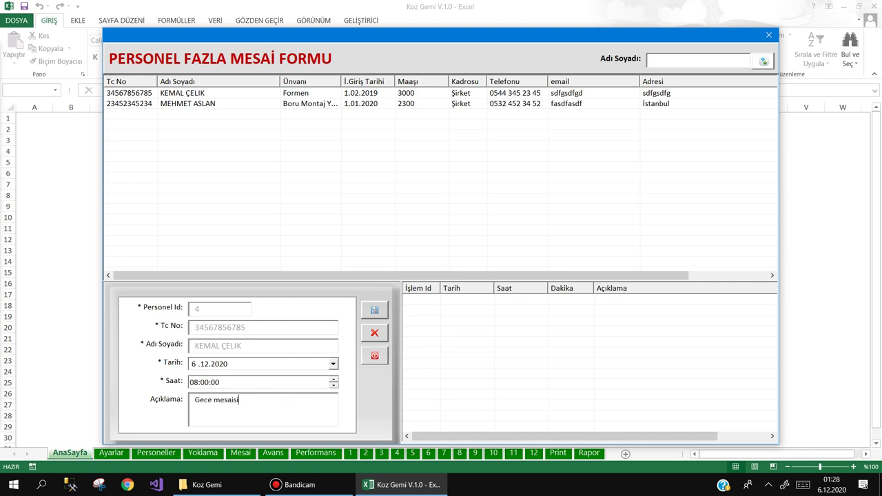
click(374, 311)
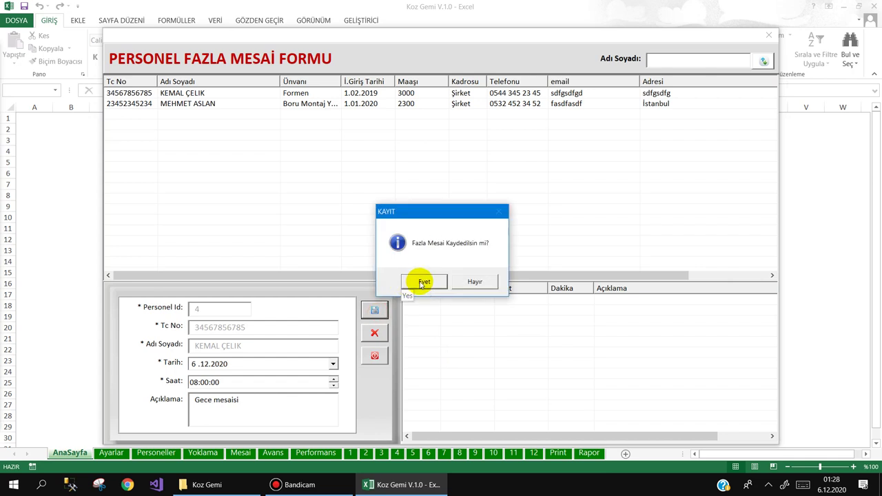
click(419, 335)
click(207, 105)
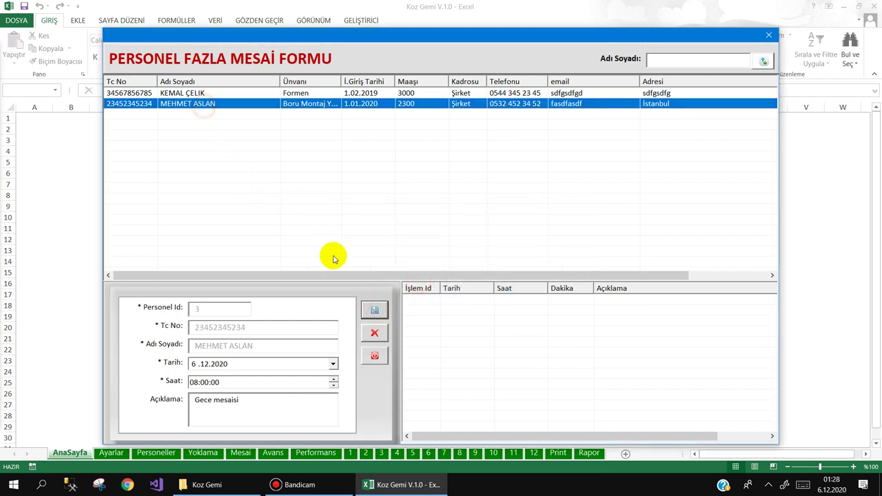
click(373, 311)
click(421, 281)
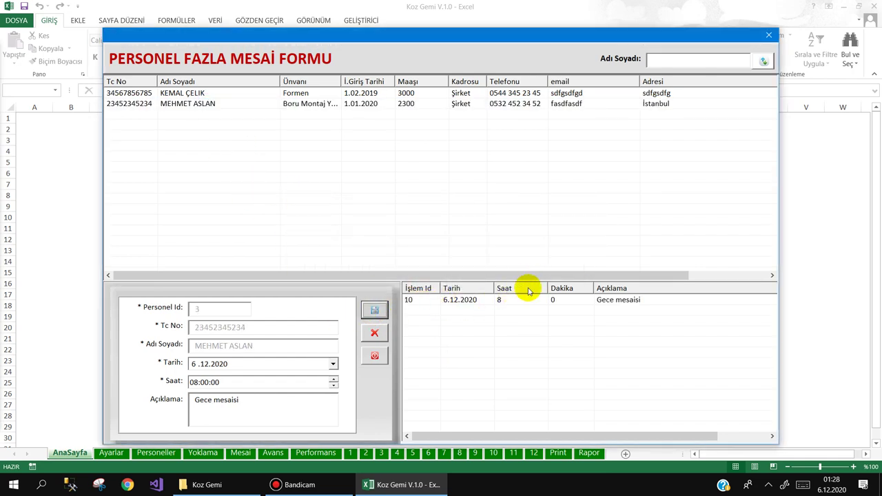
Review both December payroll rows, now showing 235,56 TL overtime and 6.014,63 TL net paid.
key(Escape)
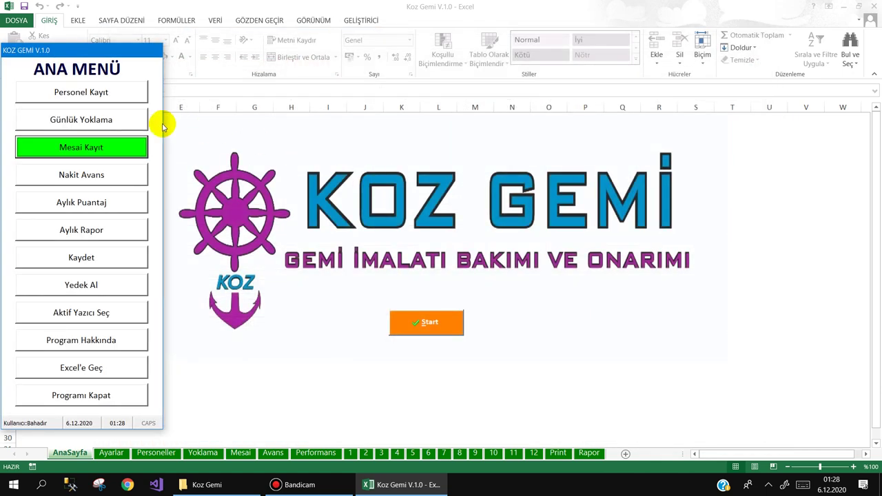
click(86, 204)
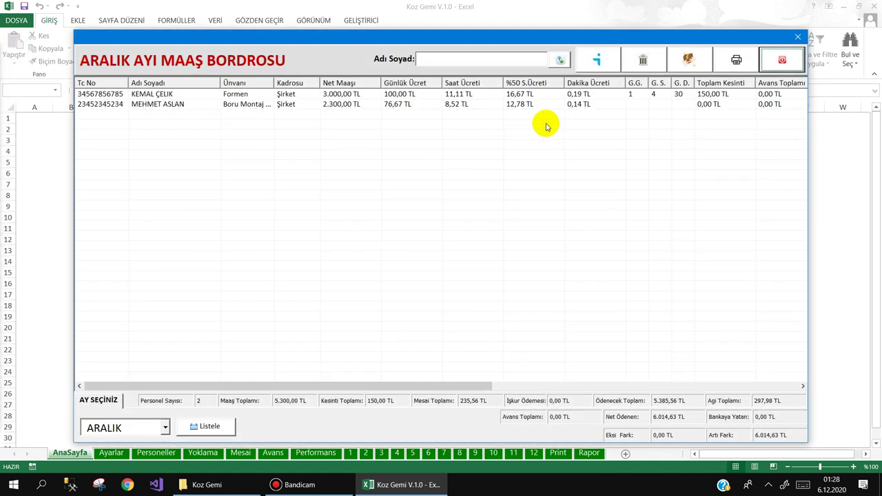
drag(455, 386, 622, 397)
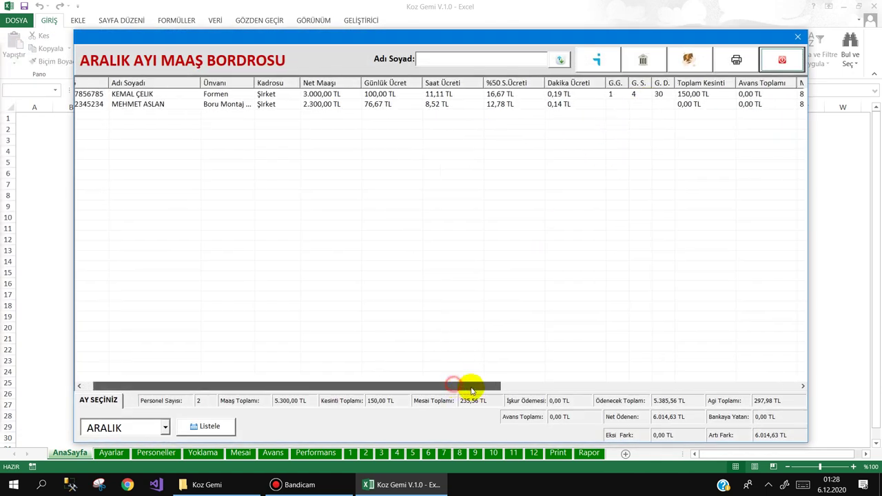
click(532, 94)
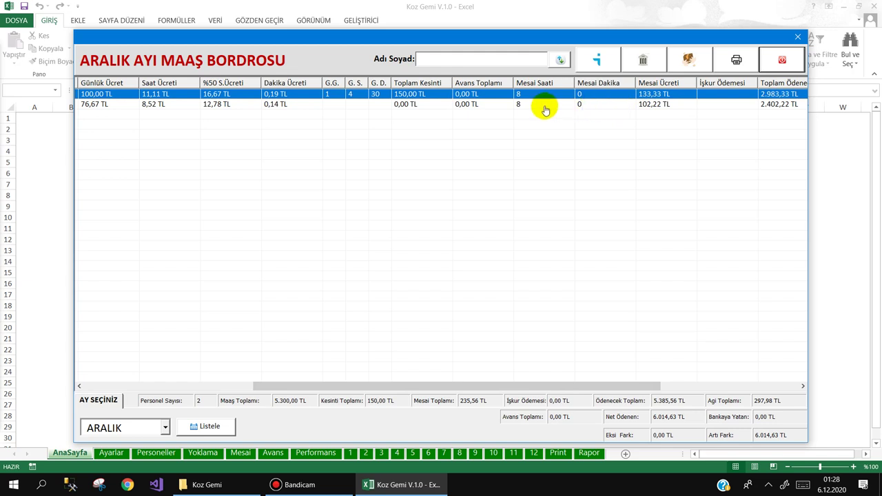
click(526, 105)
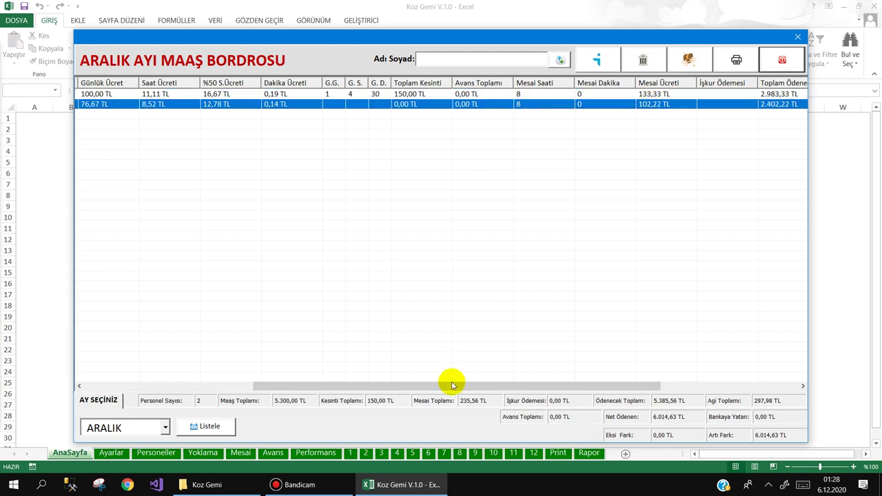
drag(419, 386, 246, 386)
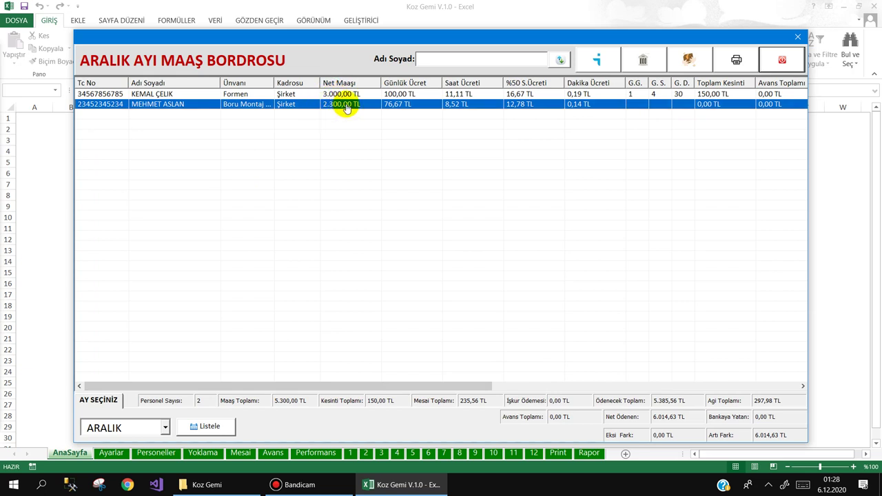
mouse_move(437, 382)
mouse_down()
mouse_move(595, 379)
mouse_move(414, 379)
mouse_up()
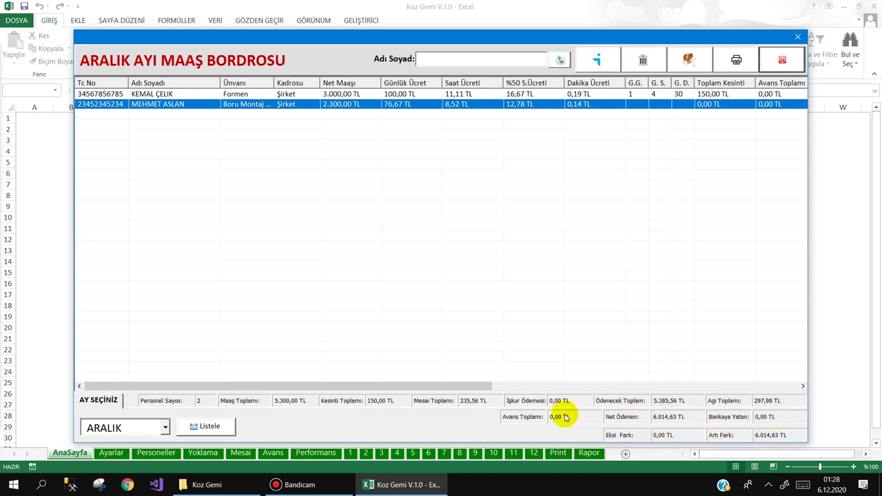
key(Escape)
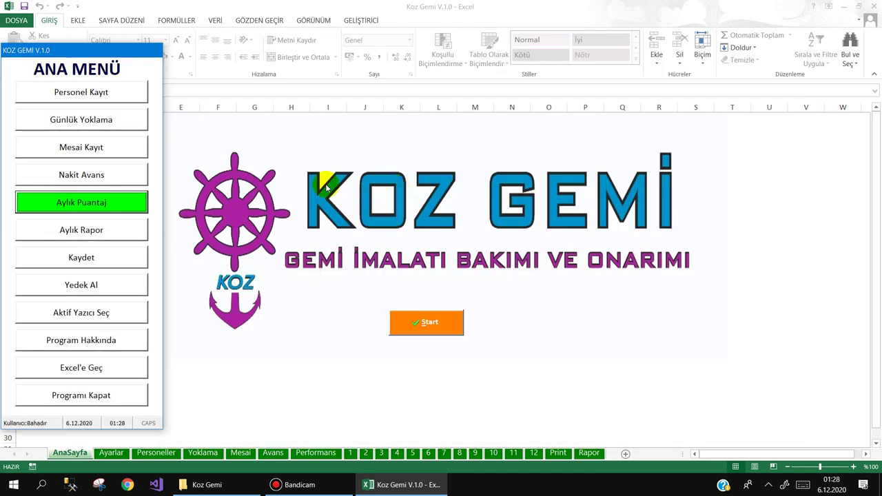
Record a 500 cash advance described 'avans' for the second employee.
click(97, 175)
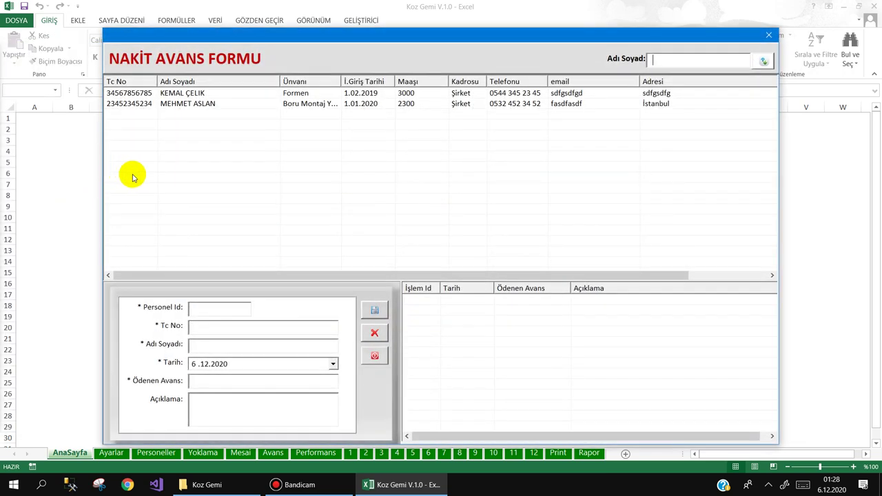
click(215, 105)
click(198, 380)
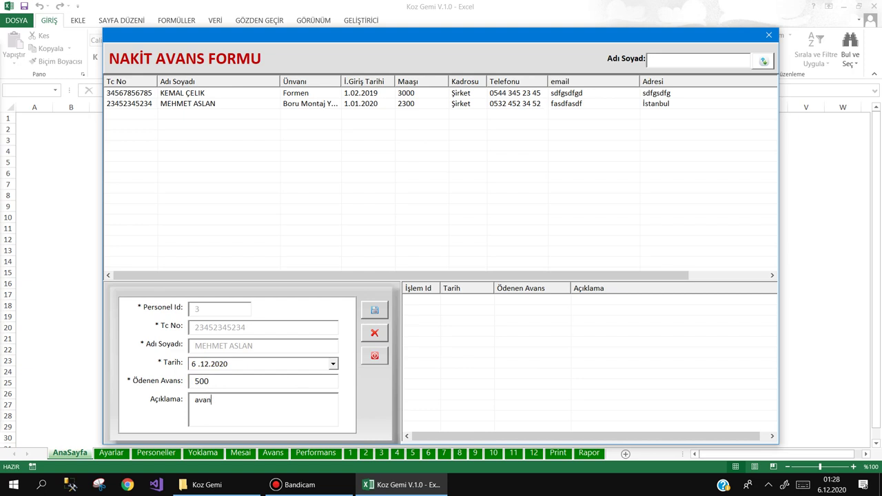
click(374, 309)
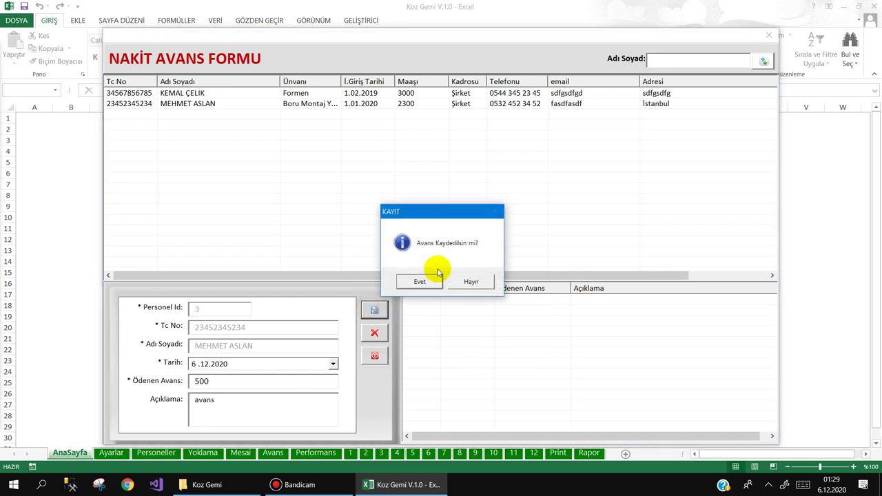
click(417, 281)
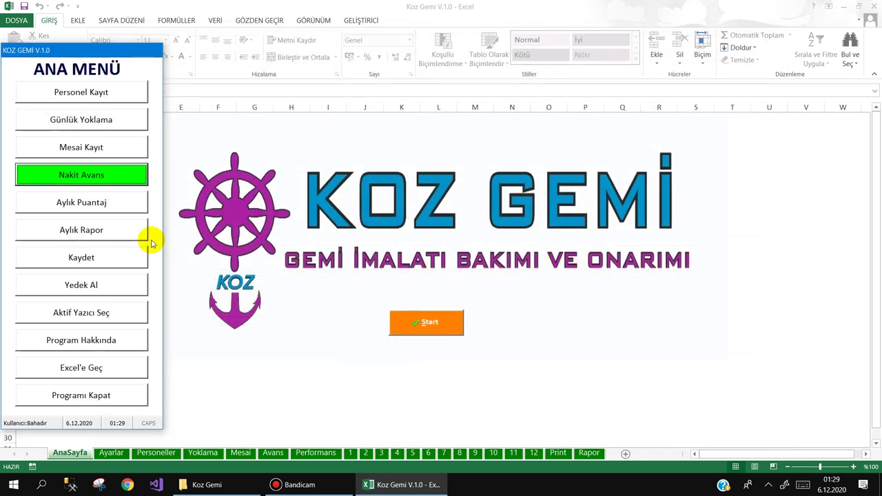
Check the second employee's December payroll row with the advance deducted, net paid 5.514,63 TL.
click(87, 205)
click(247, 103)
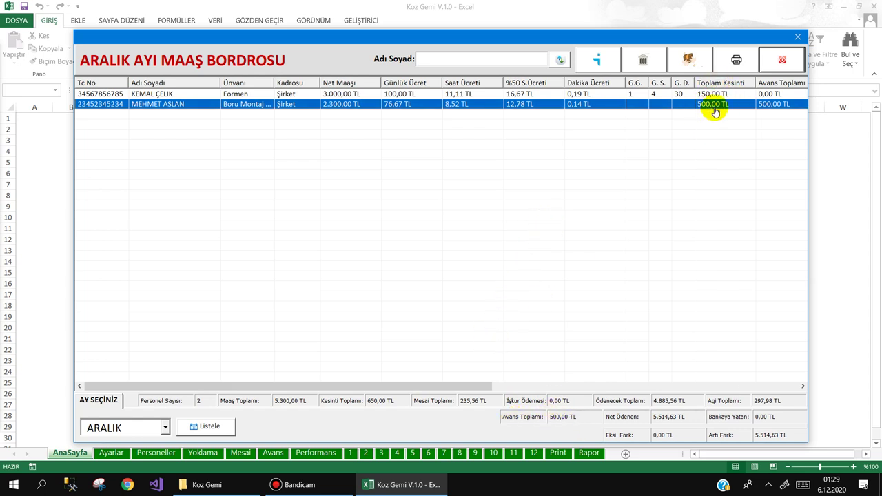
drag(445, 388, 710, 386)
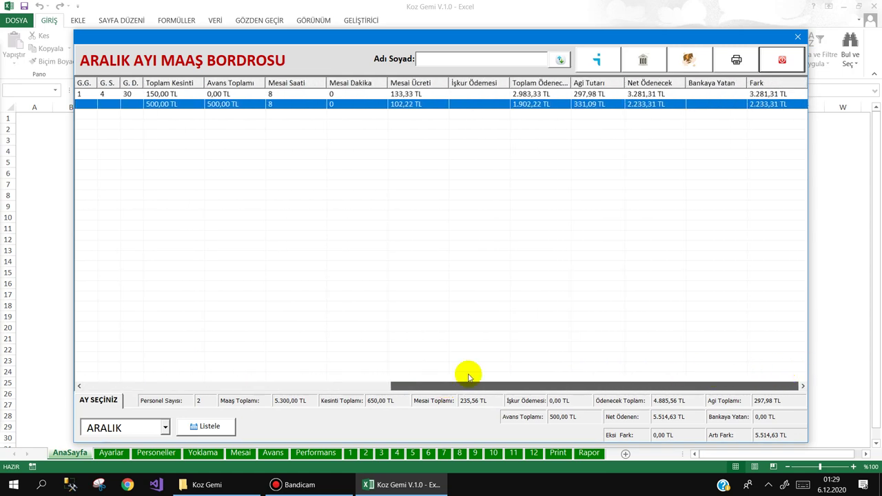
key(Escape)
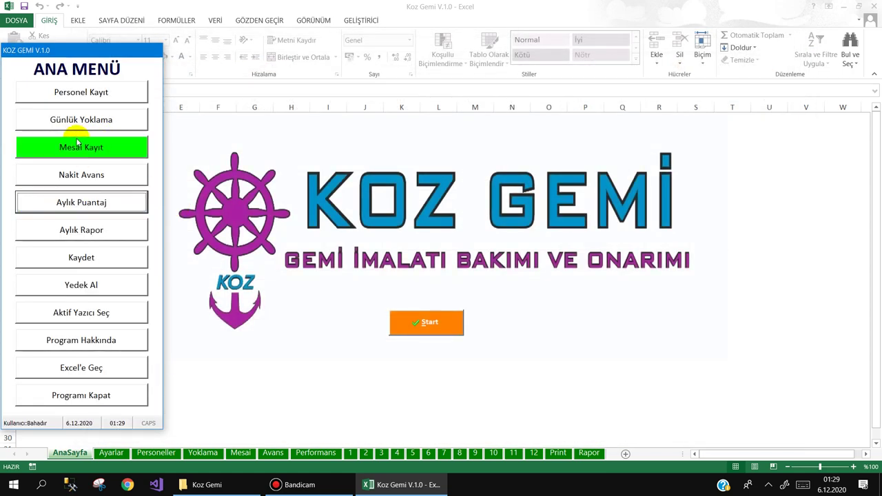
Save a 250 advance dated 25.12.2020 for the second employee.
click(87, 175)
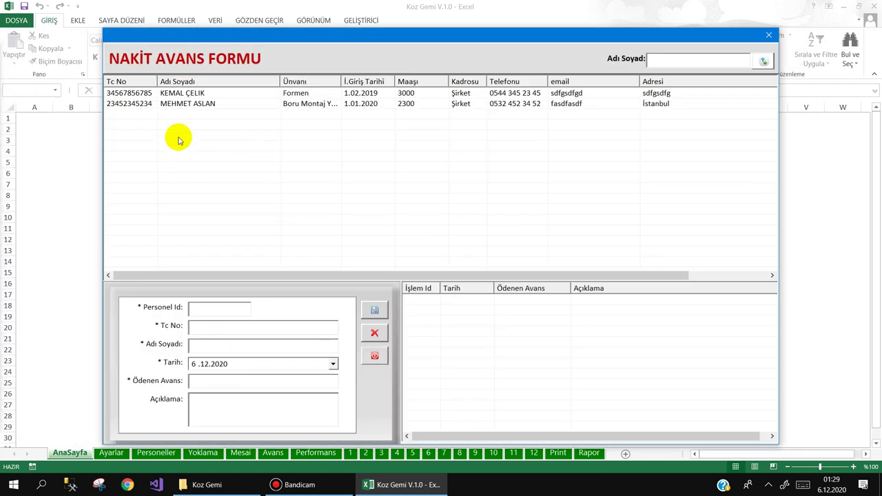
click(183, 104)
click(196, 367)
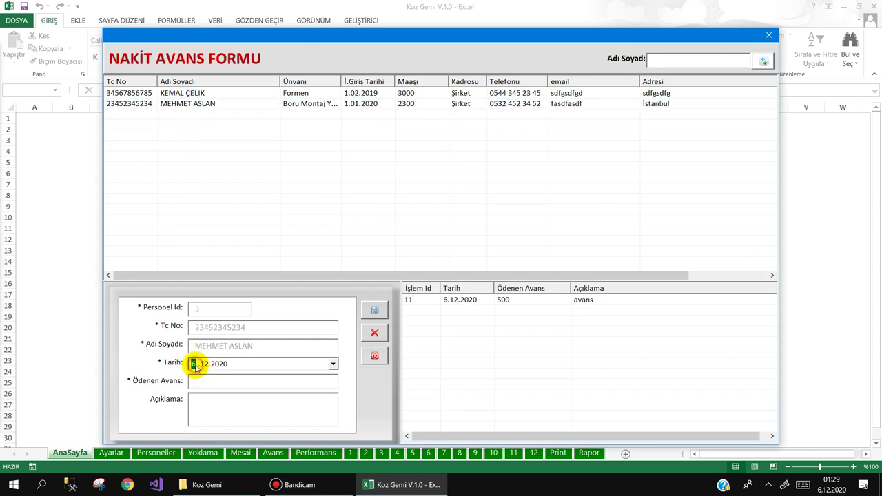
text(25)
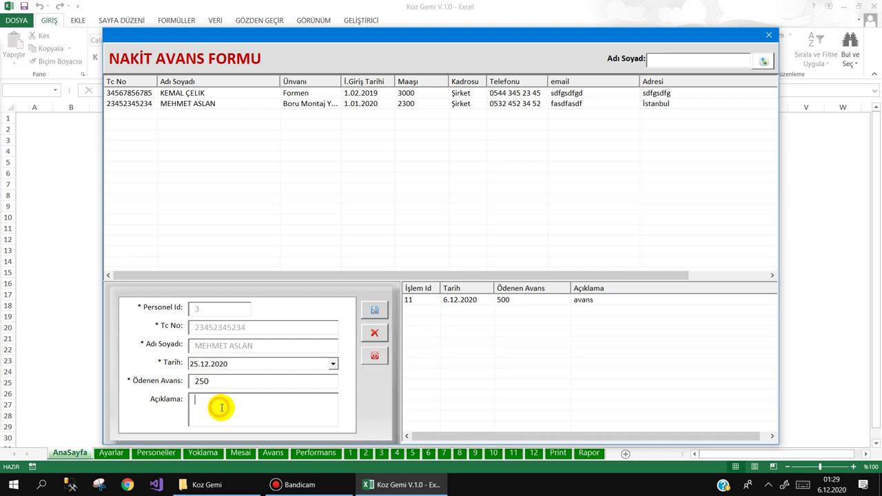
text(sdfgdf)
click(374, 310)
click(414, 334)
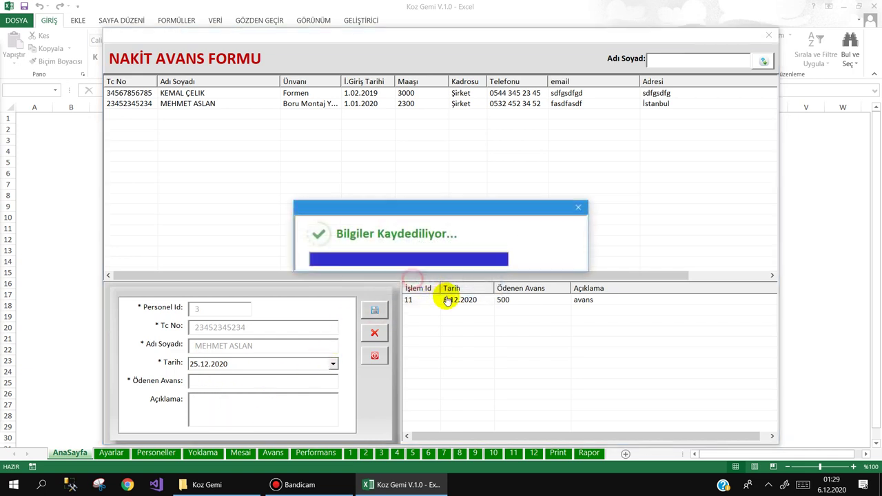
Verify the new 250 entry and the December payroll's 750,00 TL advance total.
click(466, 300)
click(476, 311)
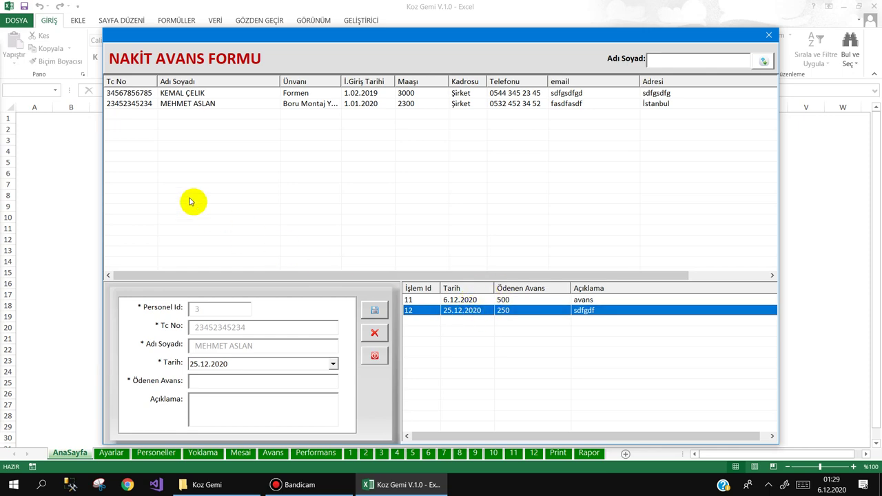
key(Escape)
click(83, 200)
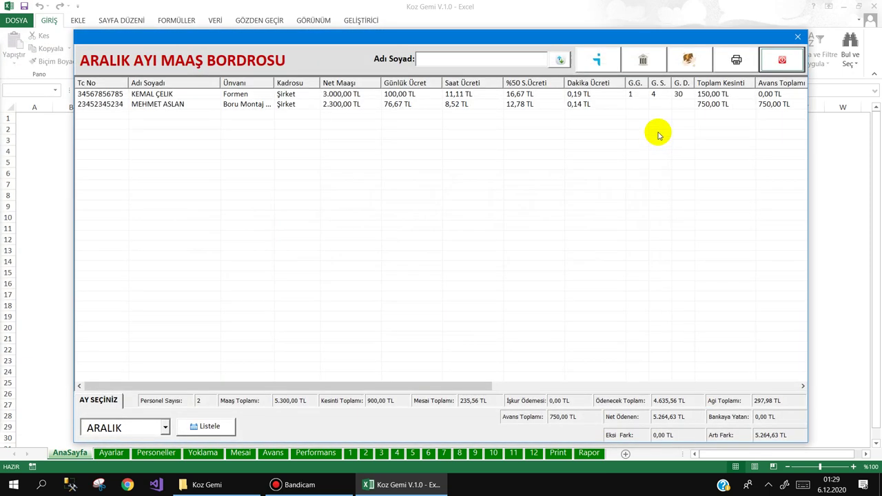
click(700, 105)
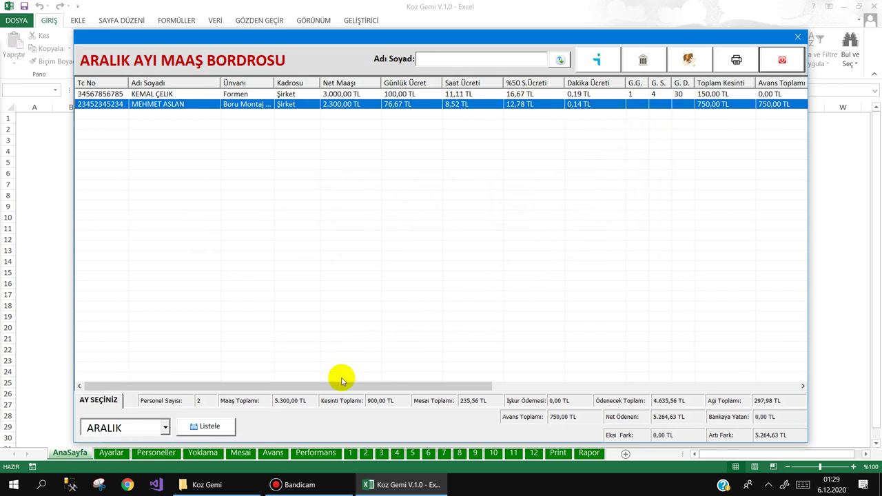
Enter a 2500 December bank deposit for the Formen in the Bankaya Yatan form.
click(590, 63)
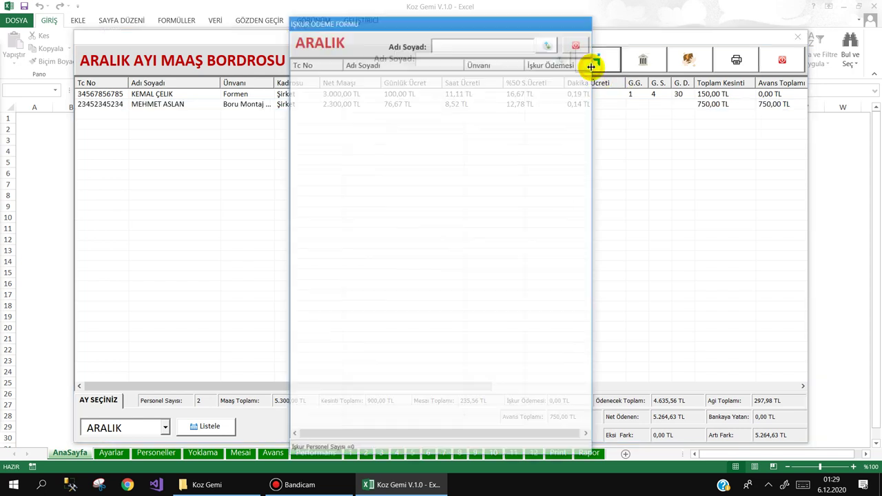
click(578, 42)
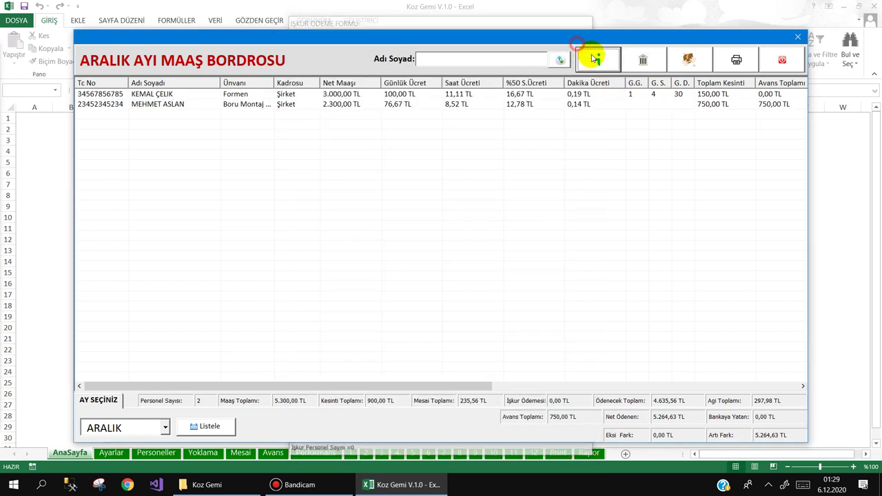
click(645, 62)
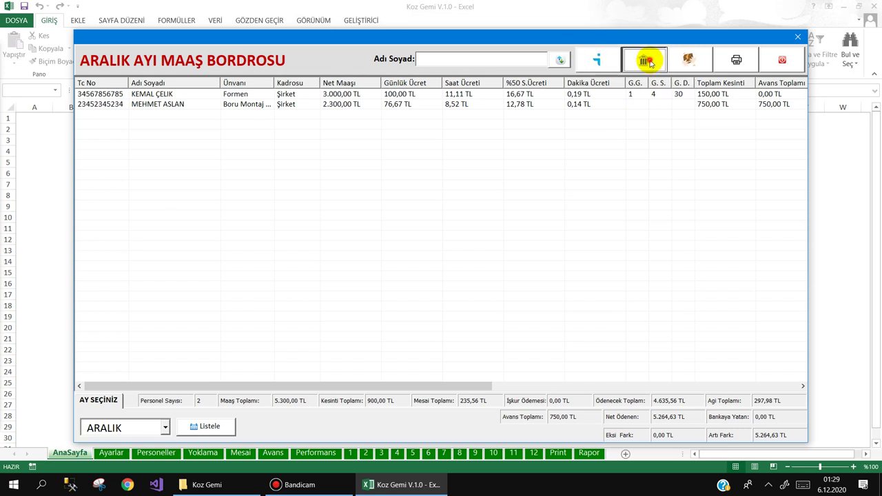
double_click(485, 76)
text(2500)
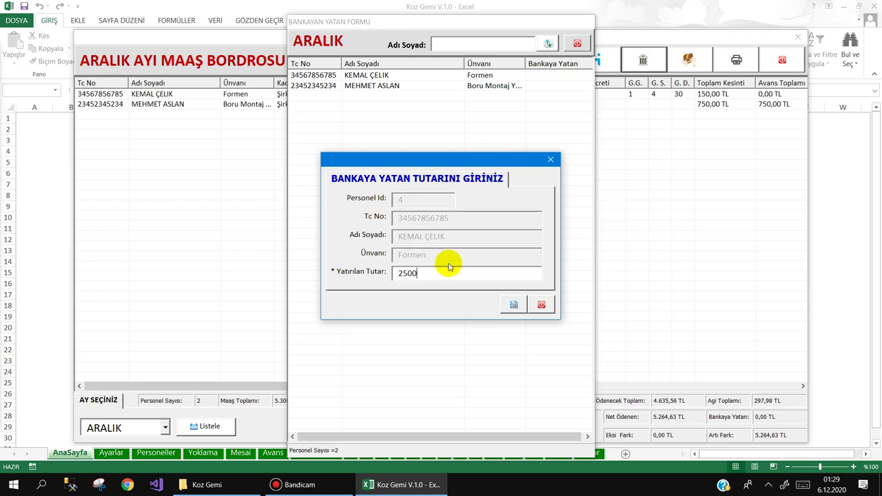
click(513, 305)
Enter a 2000 bank deposit for the second employee.
click(501, 86)
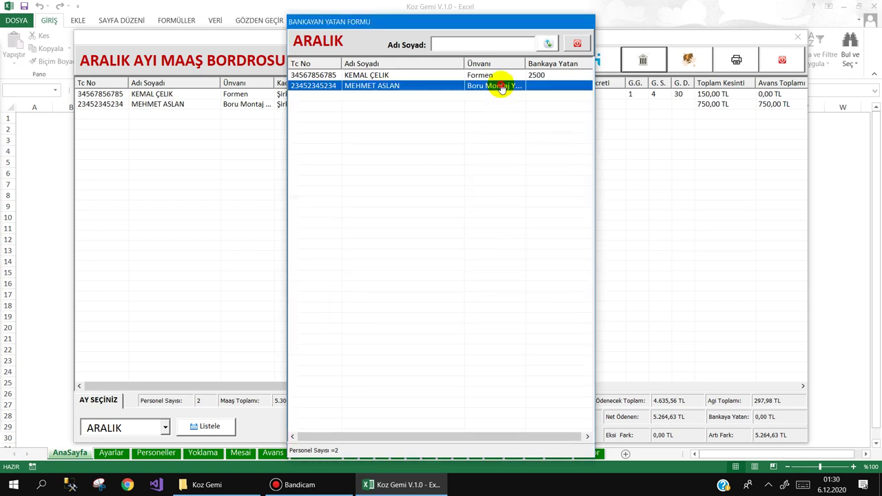
double_click(501, 86)
click(422, 273)
text(2000)
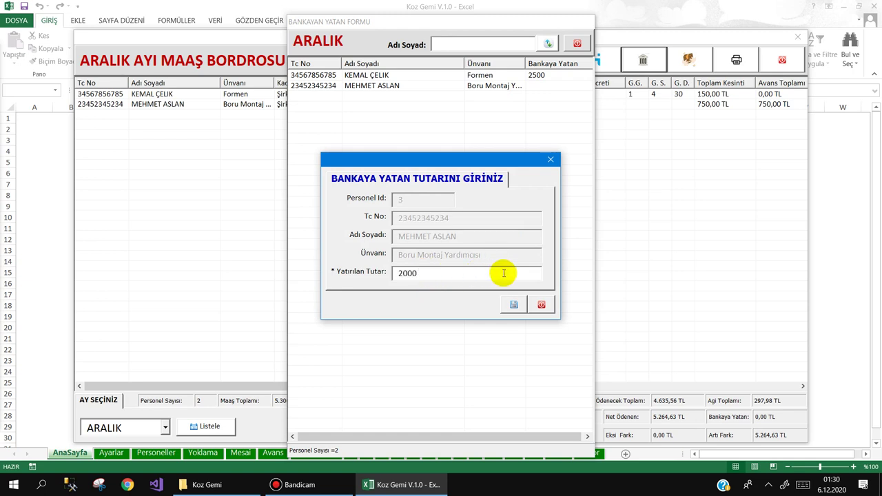
click(513, 304)
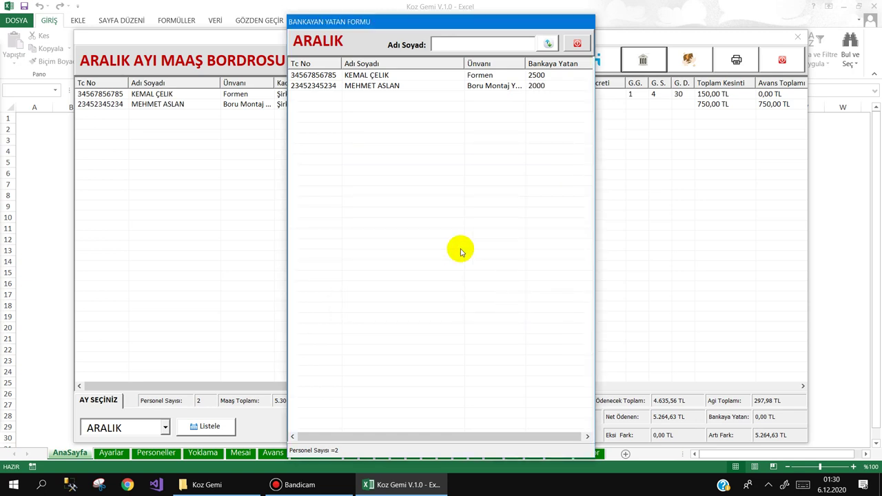
drag(438, 22, 446, 11)
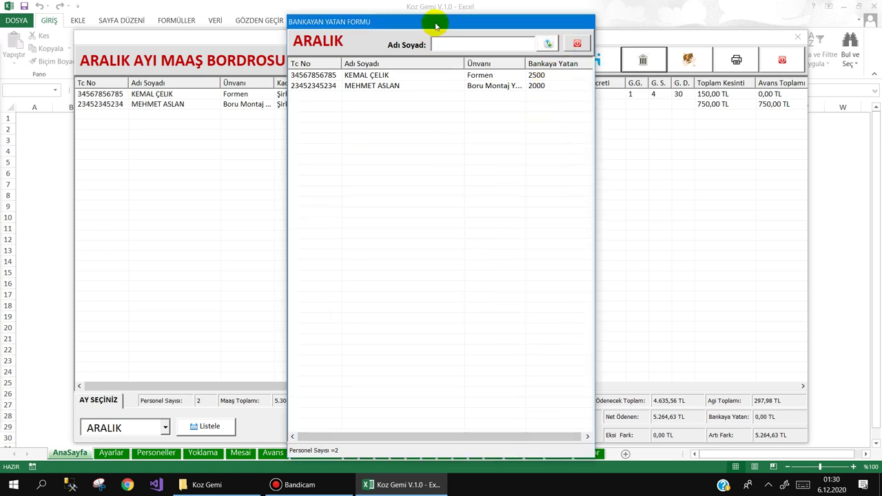
Review the payroll rows, then bring up the Aralık AGİ list showing 297,98 and 331,09.
click(585, 30)
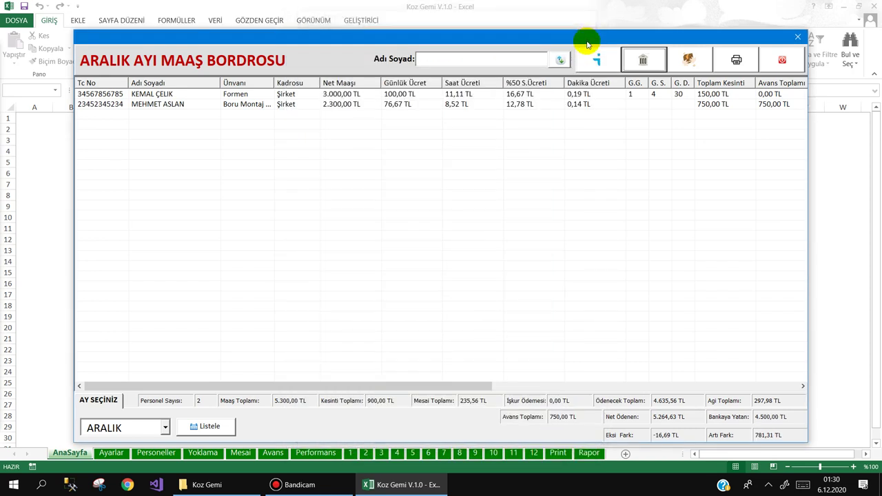
drag(460, 389, 684, 387)
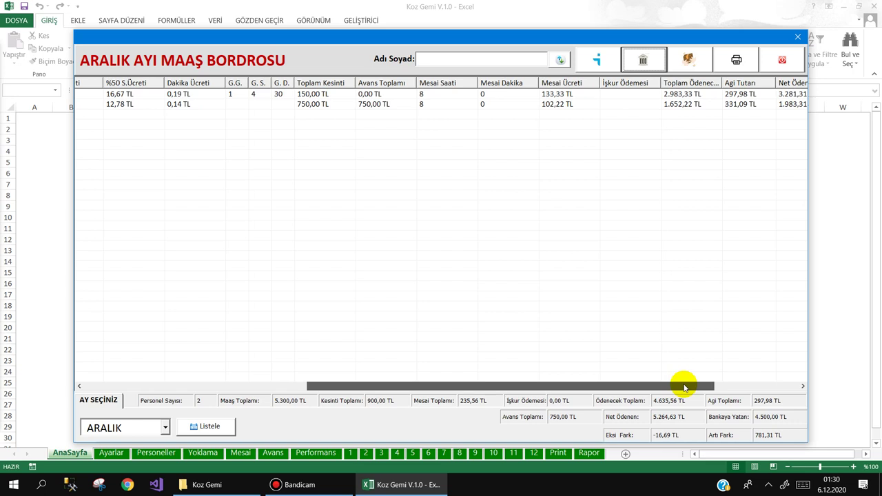
drag(685, 387, 798, 384)
click(707, 98)
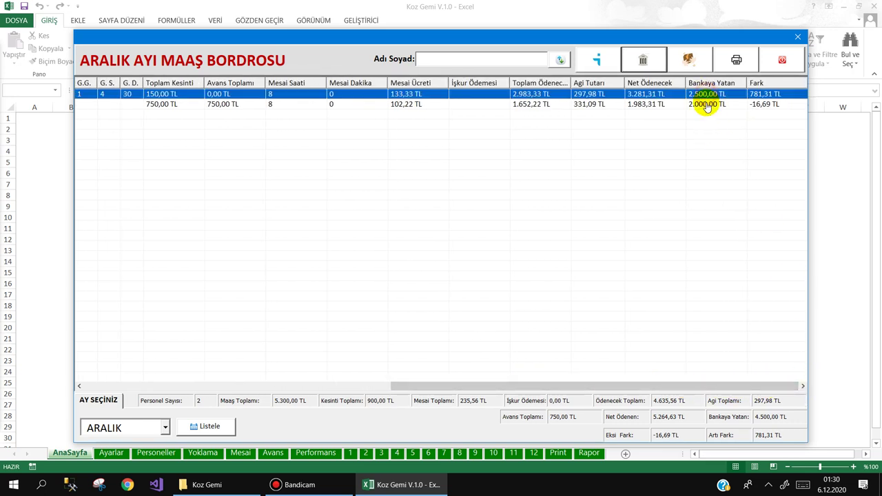
click(706, 104)
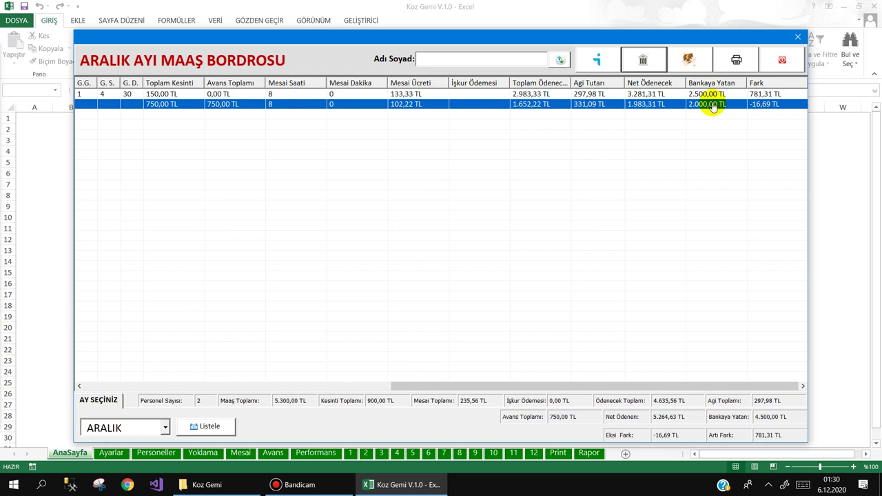
click(764, 94)
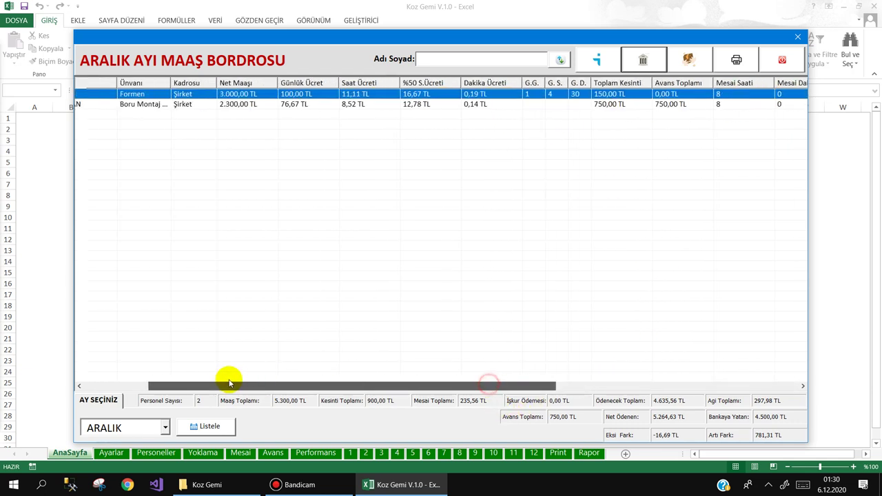
mouse_move(489, 388)
mouse_down()
mouse_move(173, 376)
mouse_move(594, 378)
mouse_up()
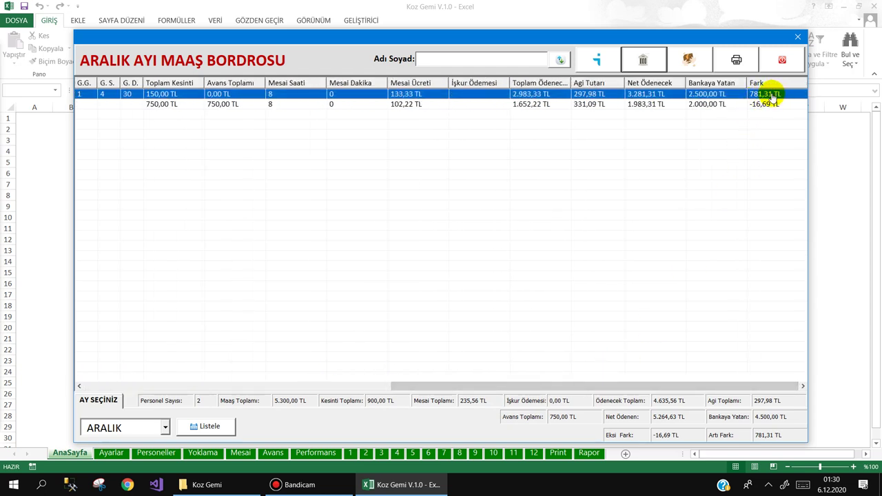
click(715, 104)
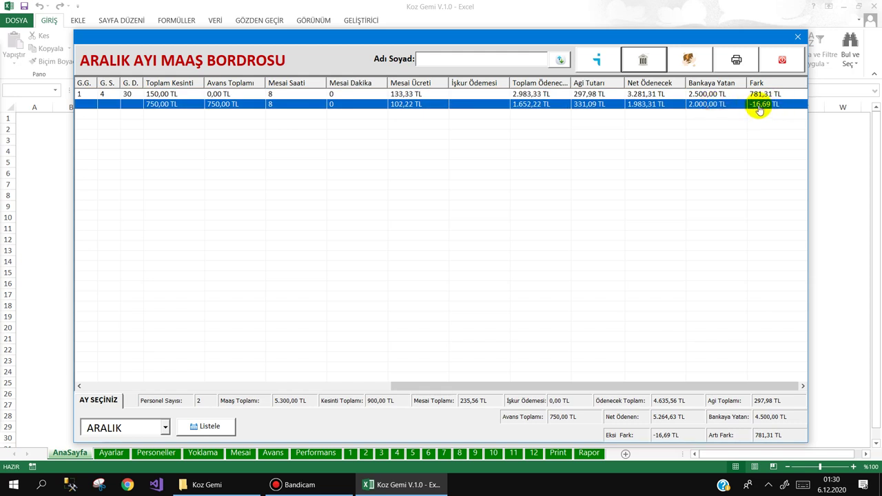
click(699, 61)
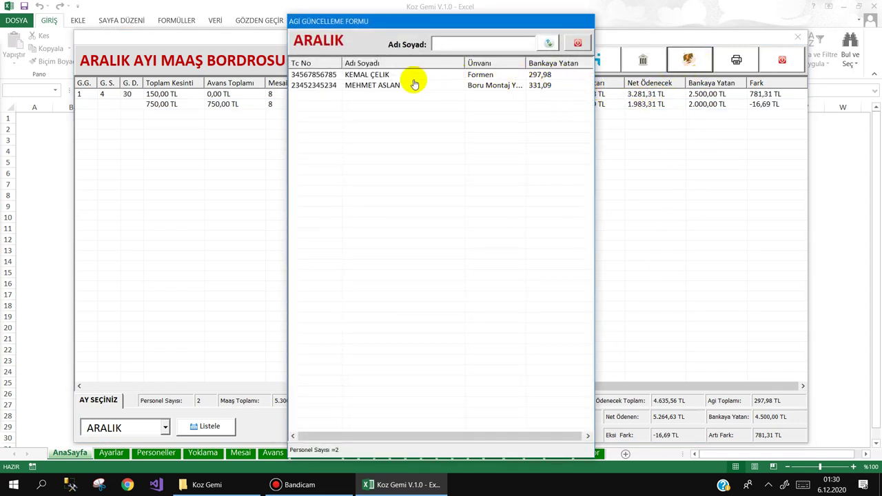
Set the first employee's December AGI amount to 0.
click(381, 73)
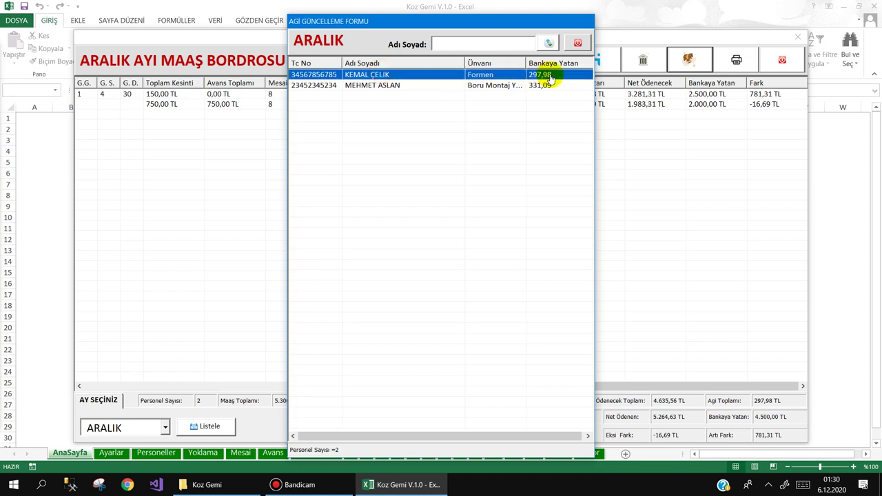
double_click(501, 76)
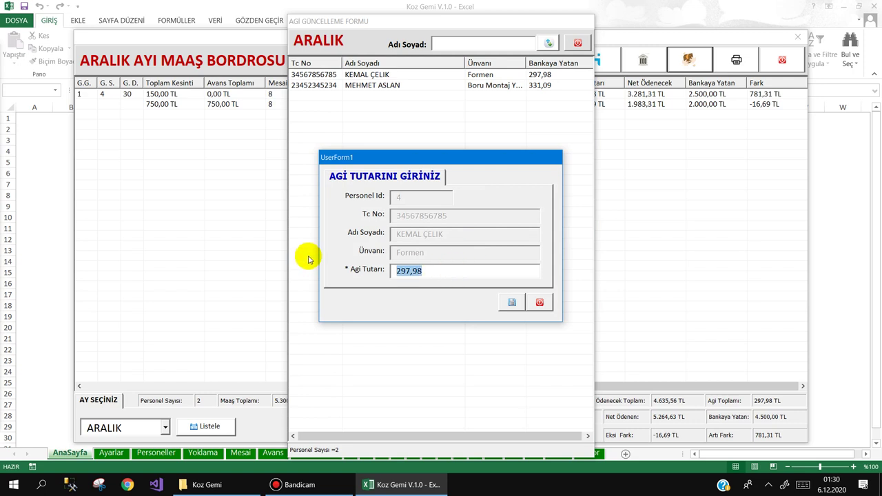
key(BackSpace)
click(512, 302)
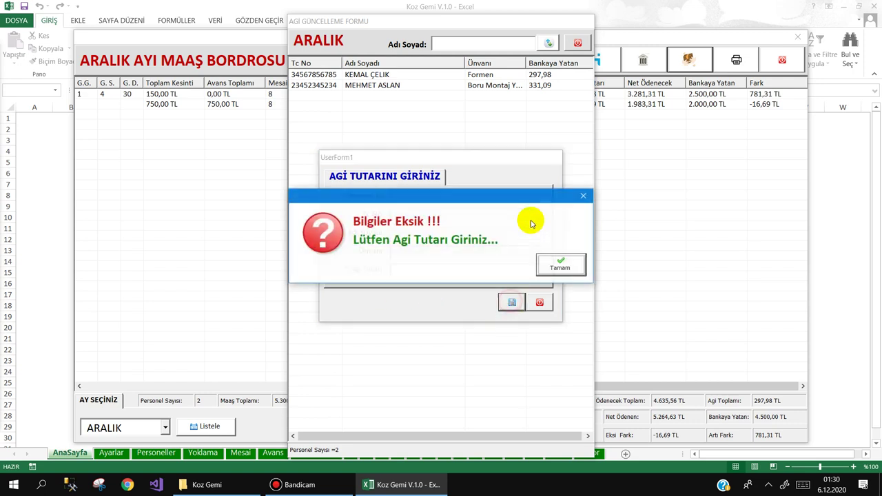
click(562, 267)
text(0)
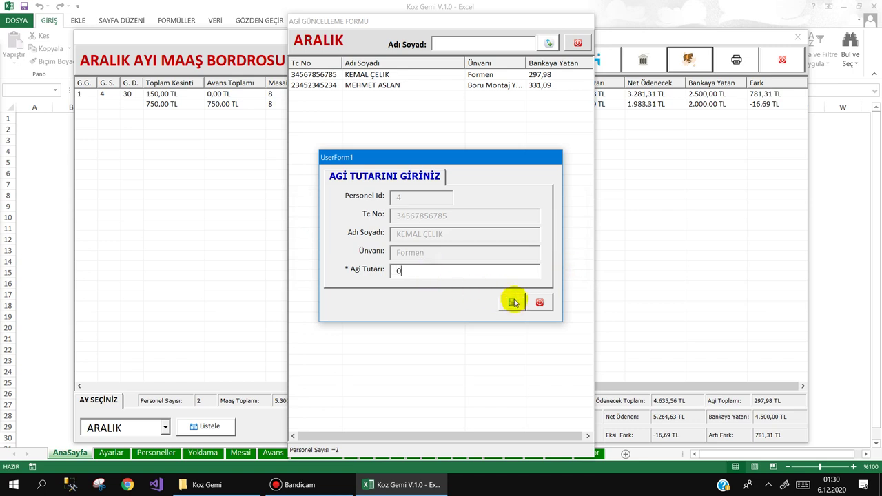
click(511, 302)
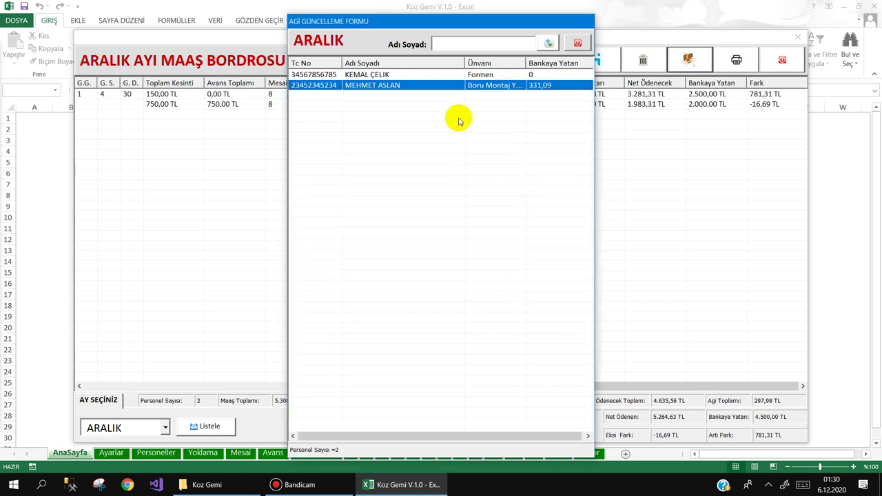
Set the second employee's AGI amount to 0 and close the AGI list.
double_click(453, 87)
drag(438, 274, 311, 269)
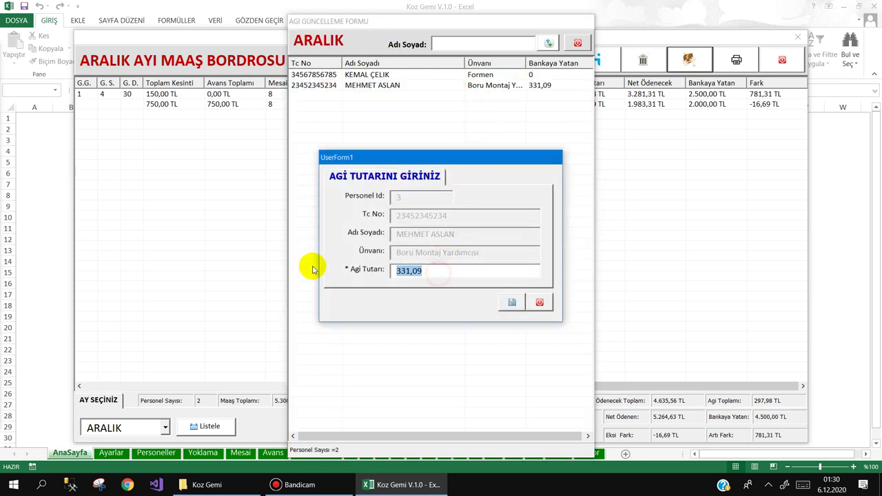
text(0)
click(512, 302)
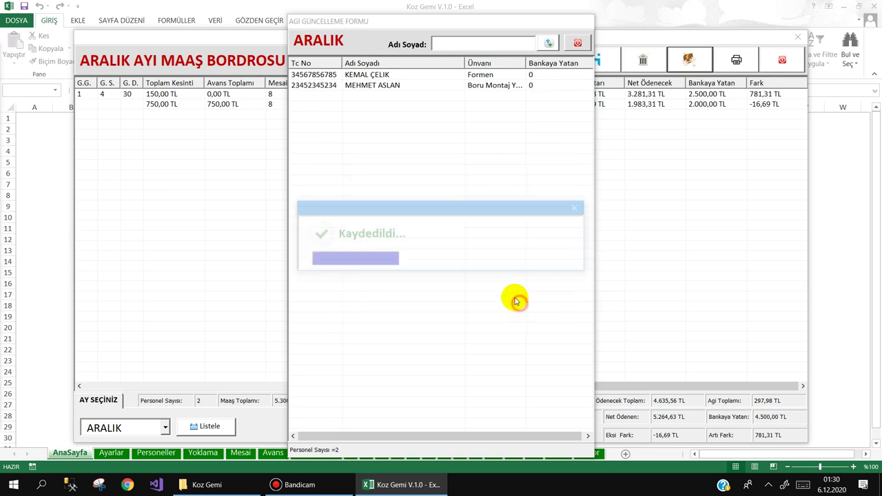
click(578, 42)
Check the recalculated net payables of 2.983,33 and 1.652,22 TL, then return to the main menu.
drag(473, 387, 811, 384)
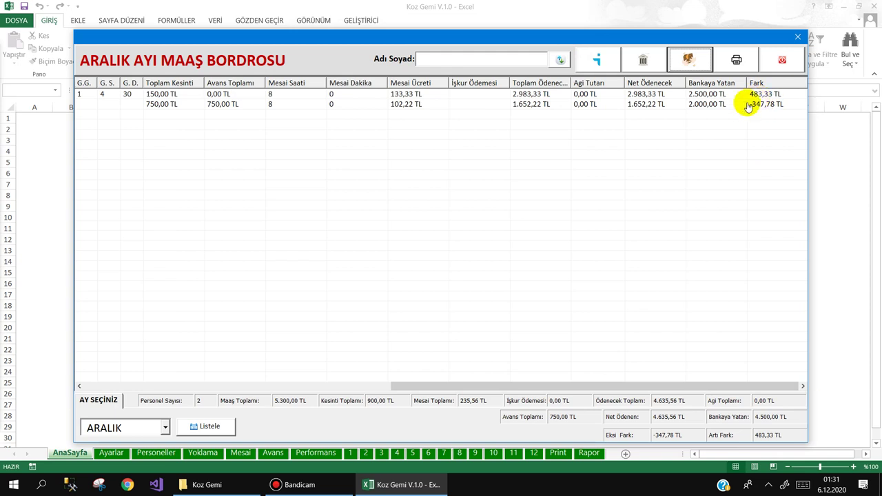
click(768, 91)
click(732, 105)
click(719, 95)
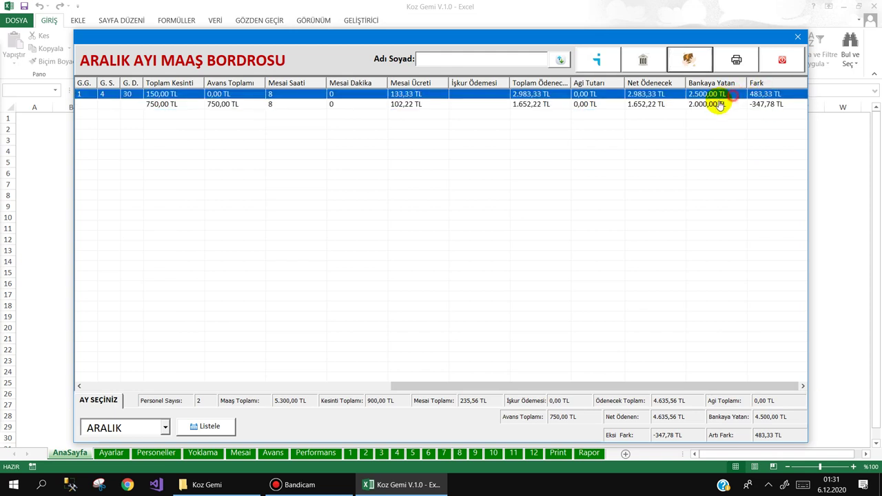
click(689, 59)
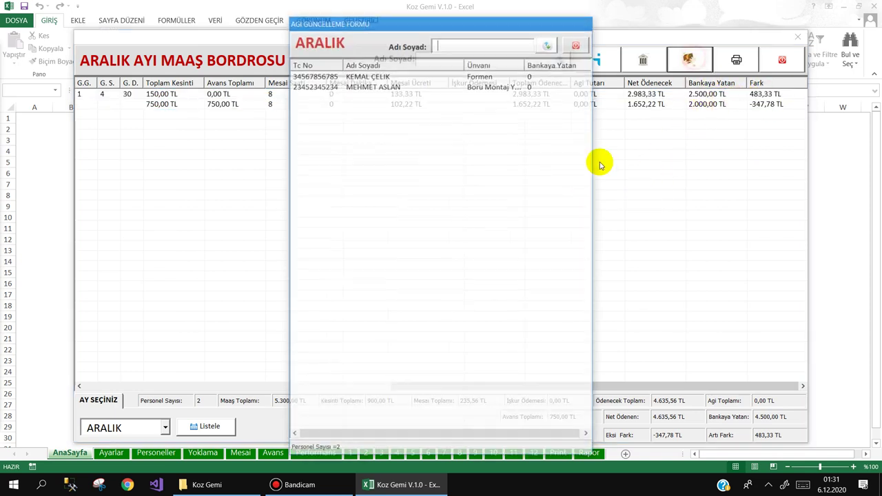
click(495, 76)
click(539, 300)
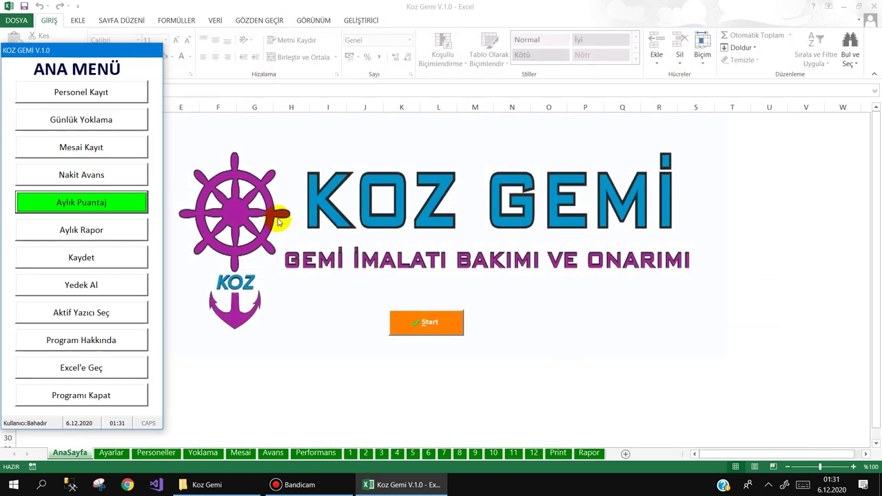
Reopen the December payroll and recheck the AGI update list.
click(112, 202)
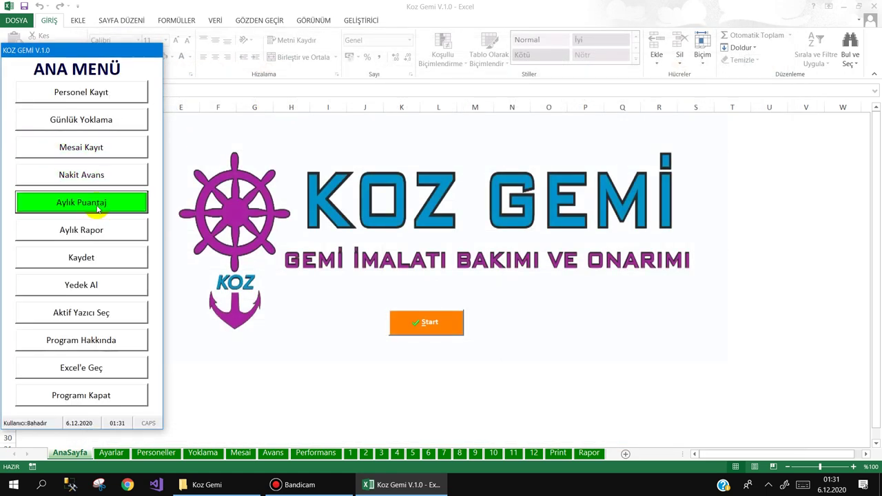
click(136, 201)
drag(473, 386, 784, 388)
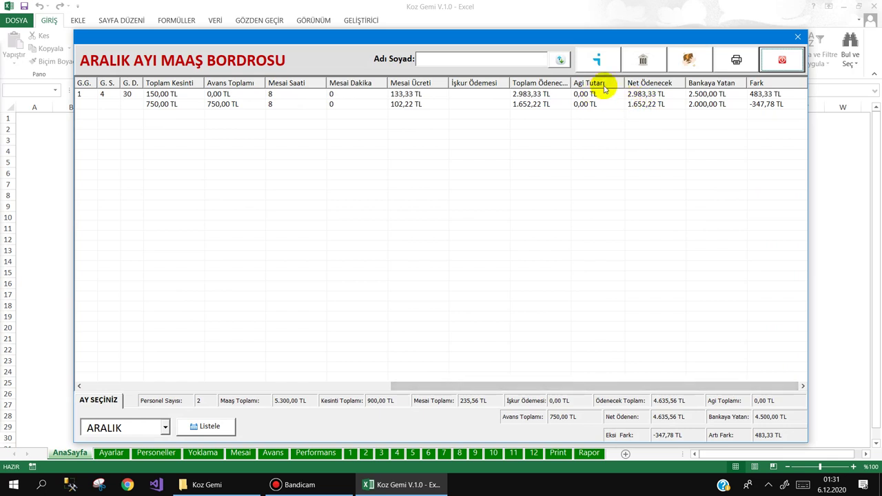
click(689, 61)
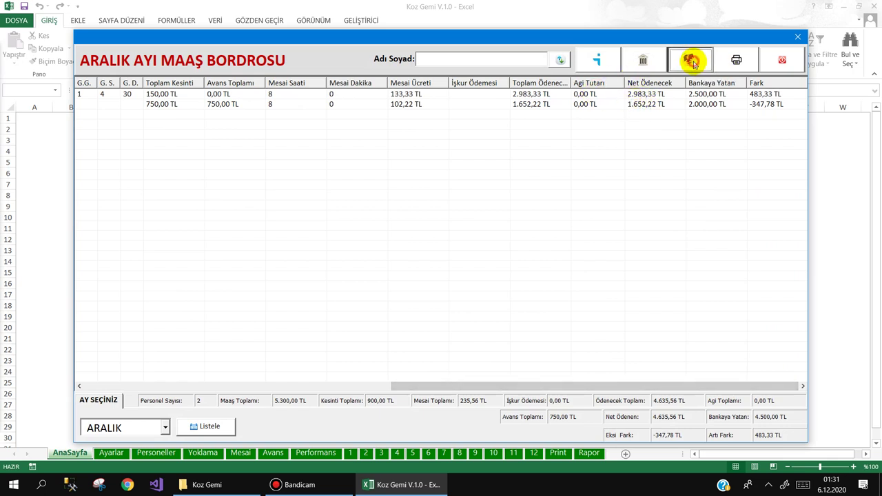
click(578, 43)
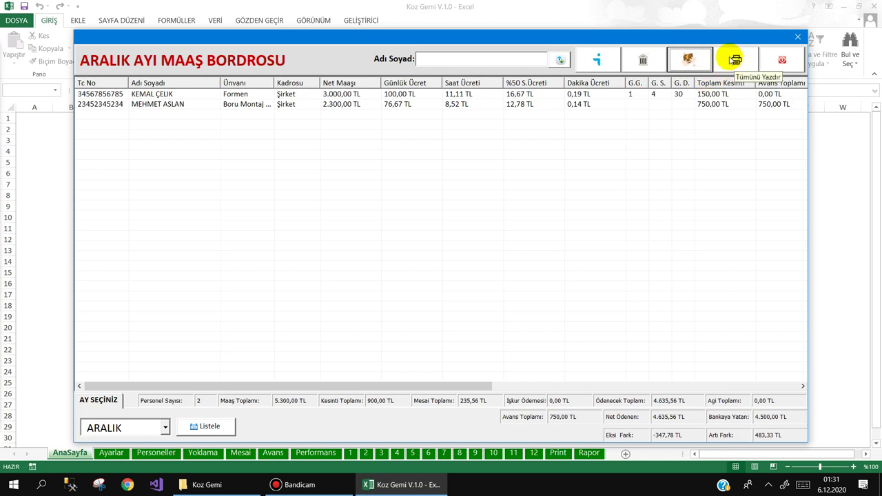
Print the whole December timesheet to PDF as aralık.pdf on the Desktop.
click(734, 60)
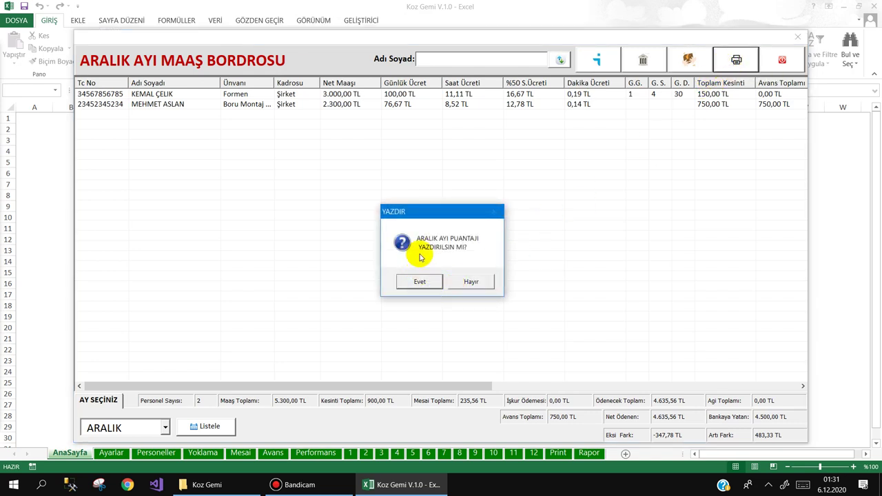
click(417, 281)
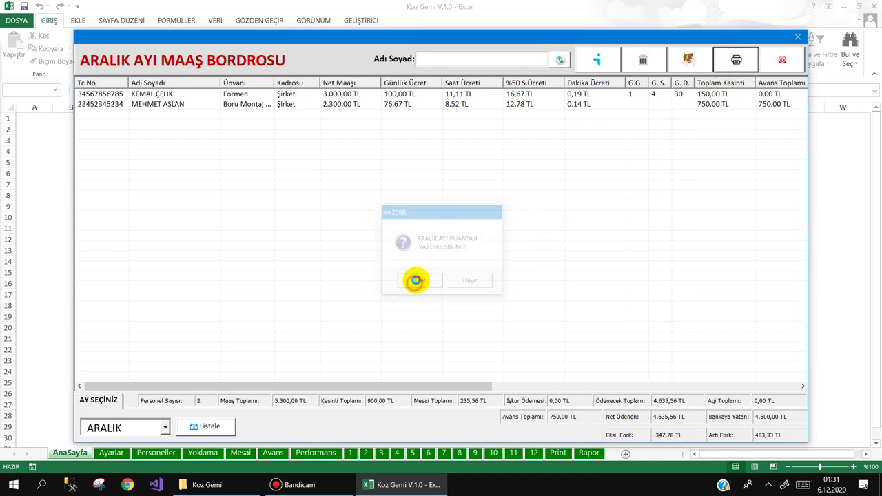
click(433, 254)
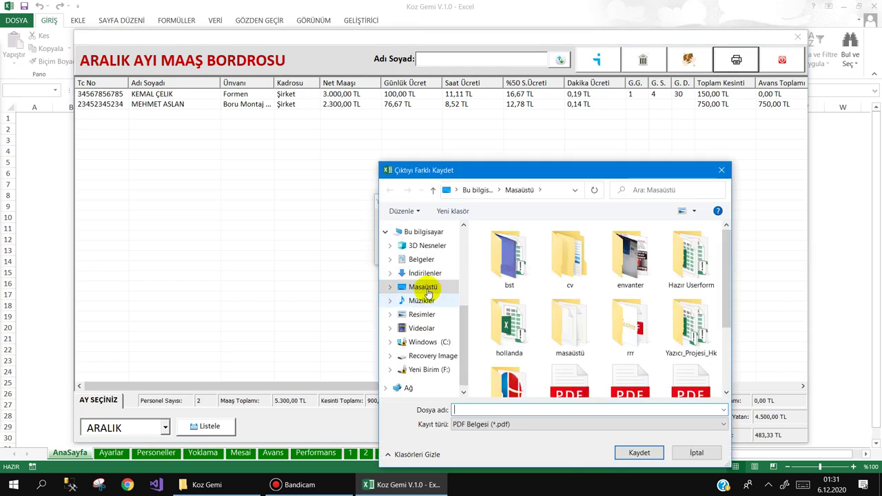
click(427, 292)
text(a)
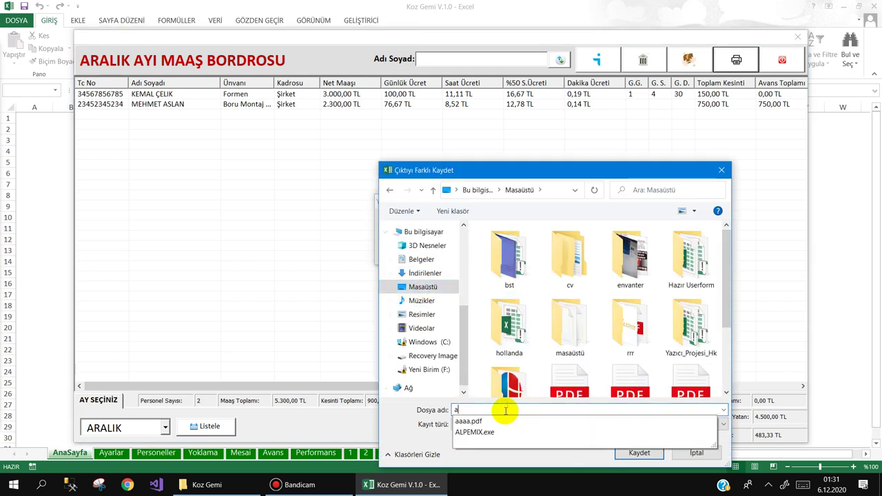
text(ralık)
key(Return)
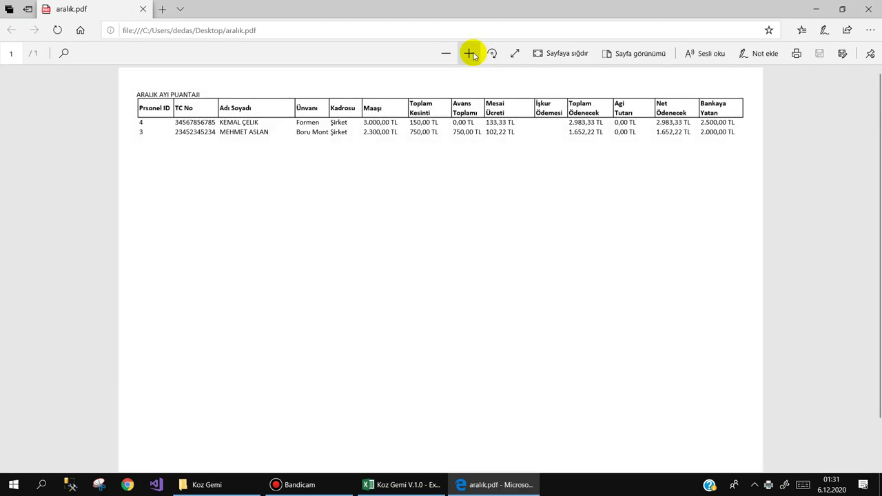
Zoom in on the aralık.pdf timesheet table in Edge.
click(472, 54)
scroll(505, 144, up, 1)
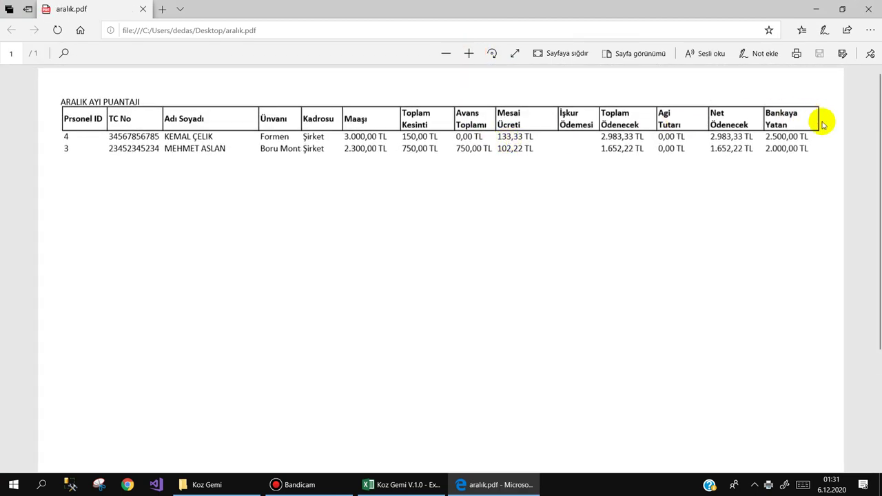
Generate the Aralık monthly report and highlight its 750,00 TL advance total.
click(870, 9)
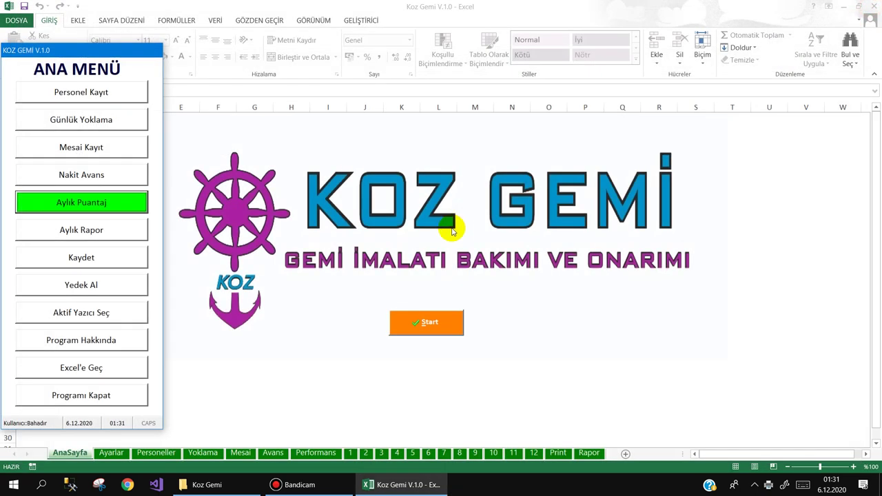
click(81, 232)
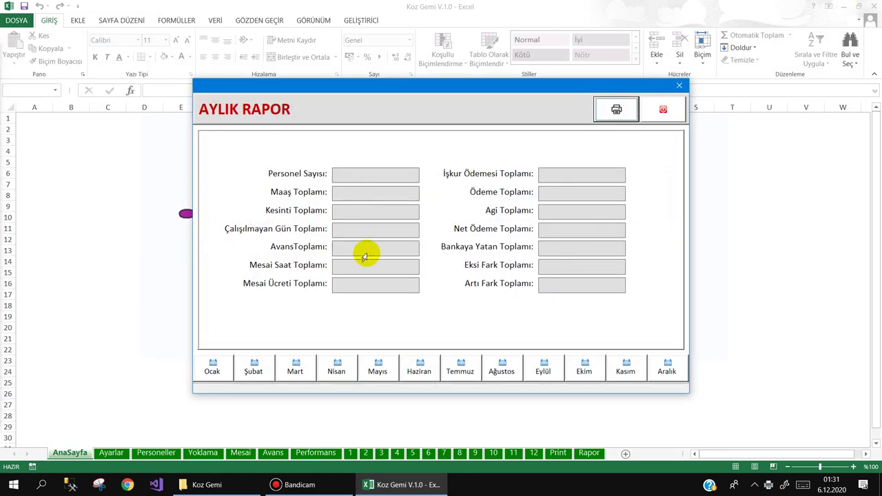
click(666, 372)
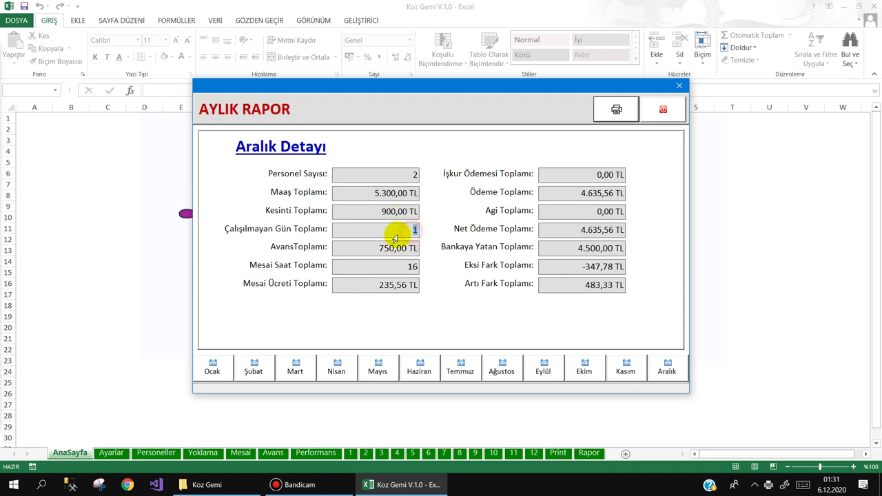
drag(379, 249, 429, 252)
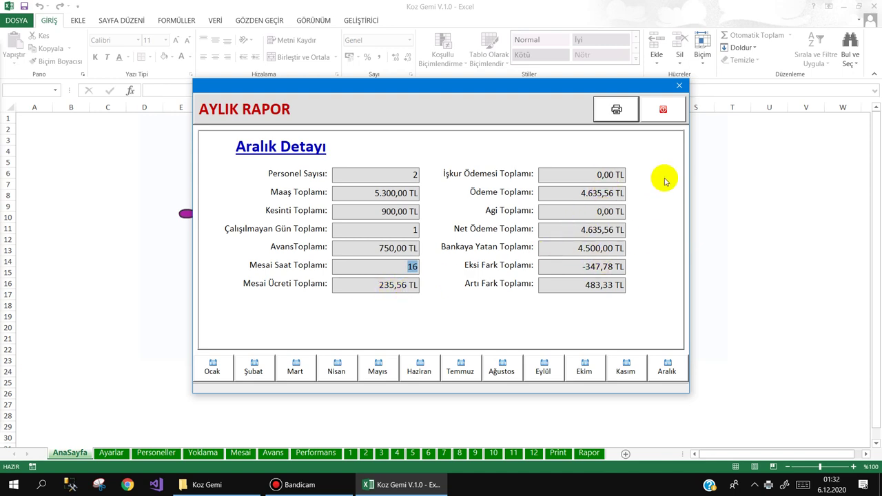
Close the monthly report, save the workbook, take a confirmed program backup, and show the Koz Gemi folder.
click(663, 109)
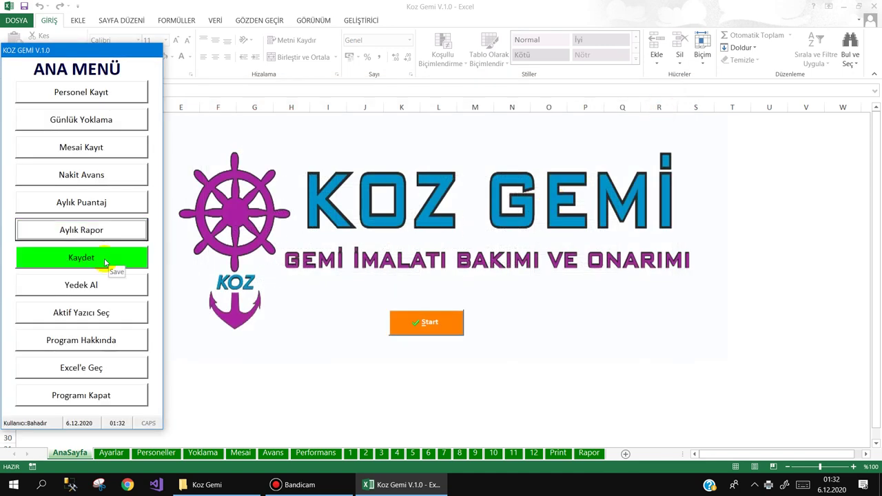
click(90, 258)
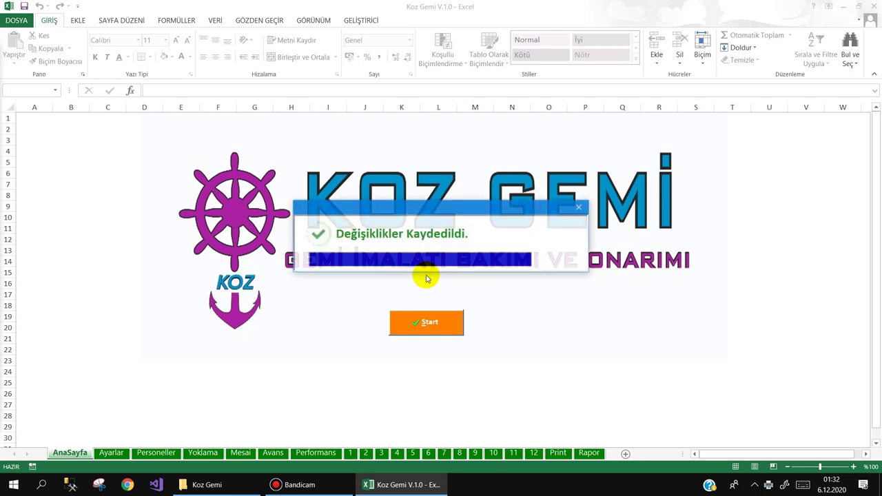
click(90, 288)
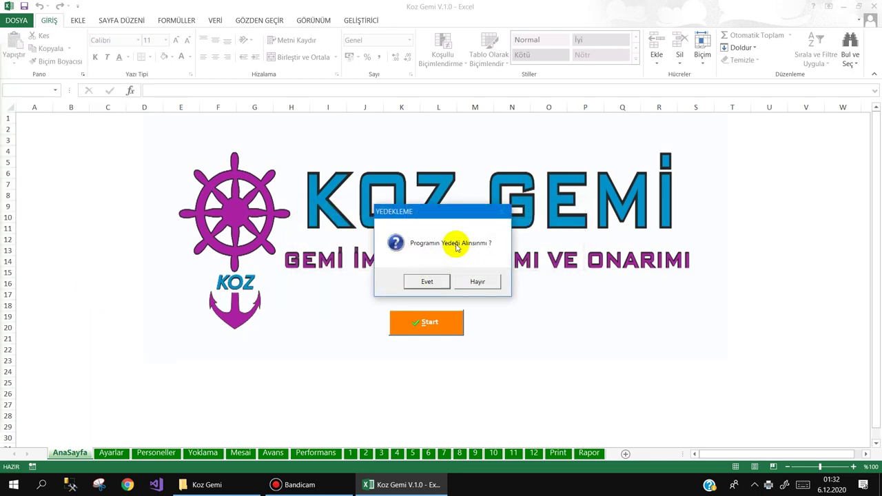
click(429, 283)
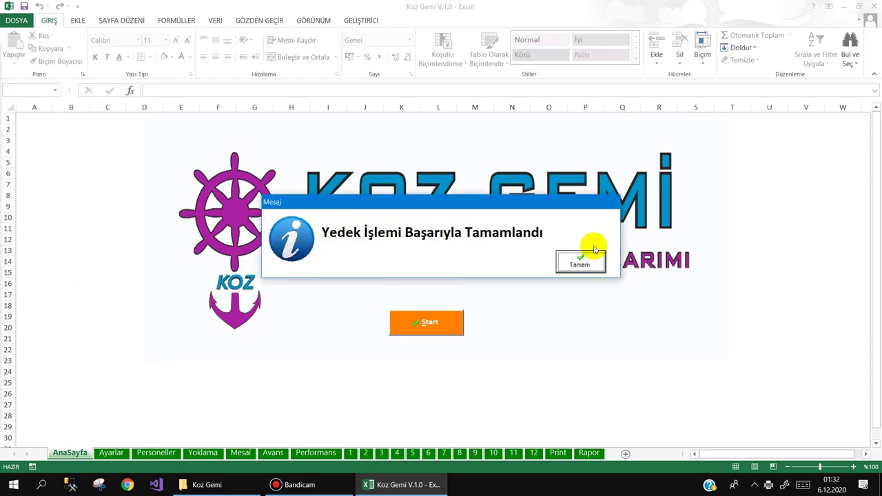
click(581, 262)
click(234, 487)
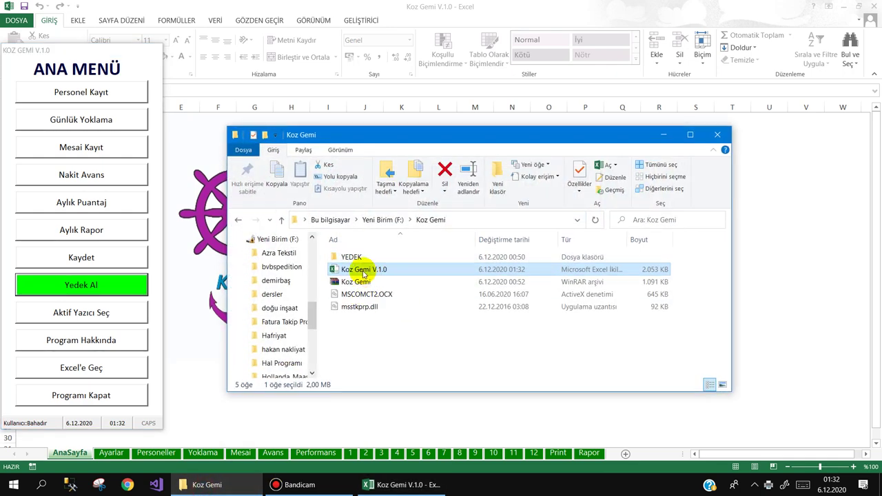
Check the 6-12-2020_01-32-08 yedek backup in the YEDEK folder, then close File Explorer.
double_click(361, 255)
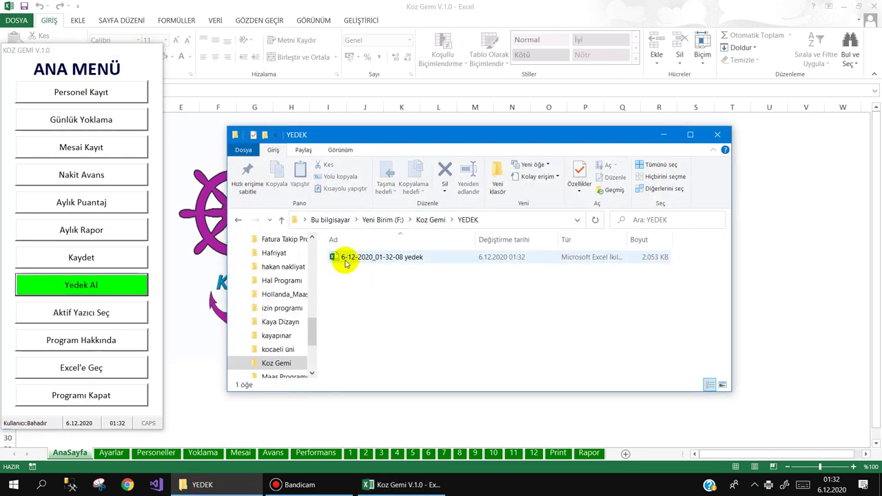
mouse_move(353, 260)
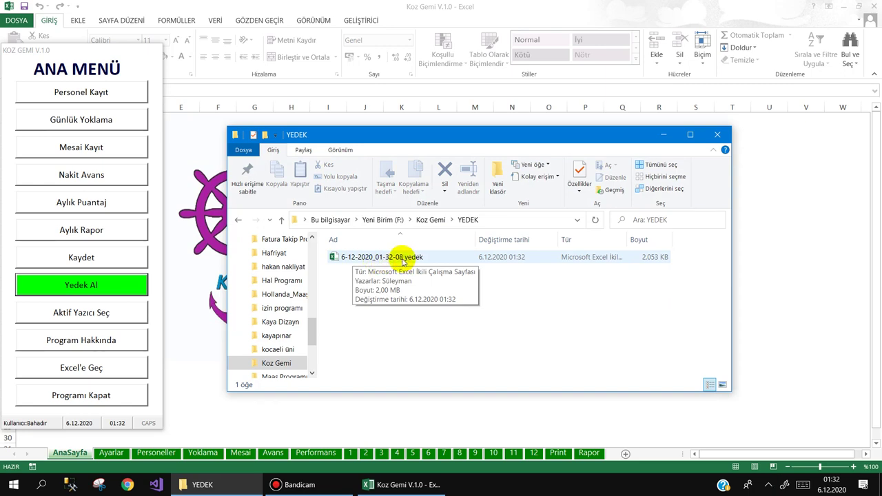
click(717, 135)
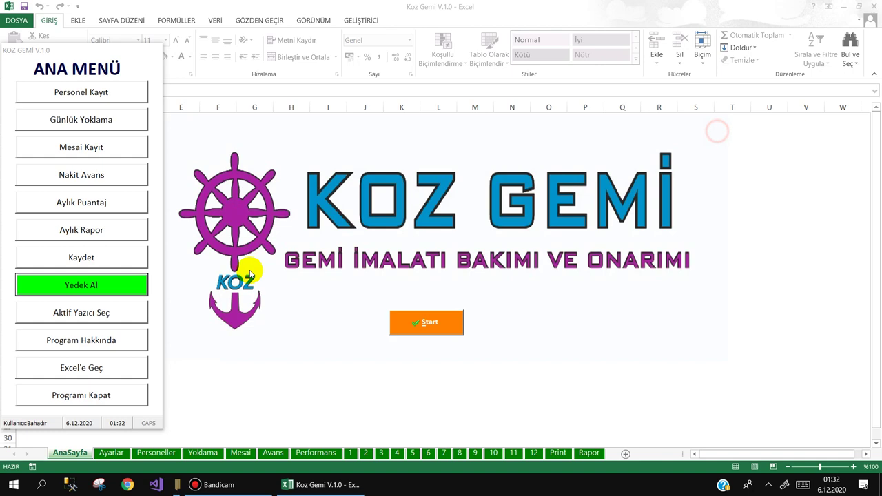
Take another program backup, confirming with Evet and dismissing the success message.
click(114, 285)
click(426, 280)
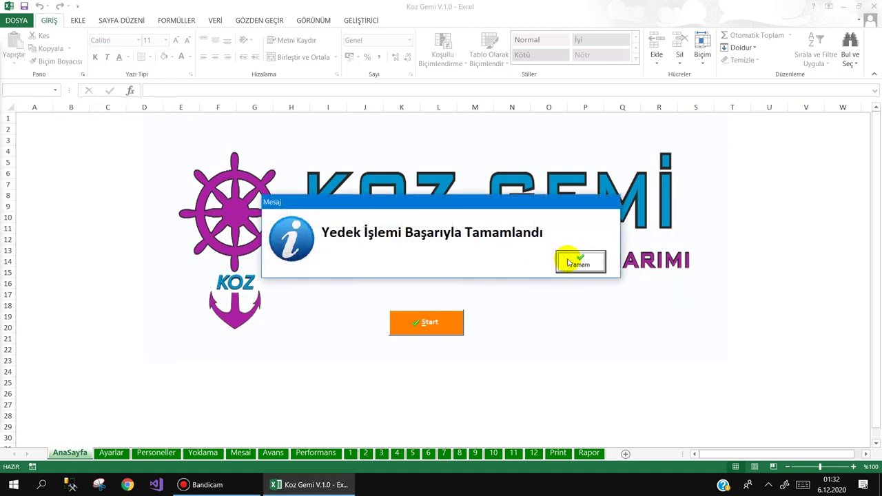
click(572, 258)
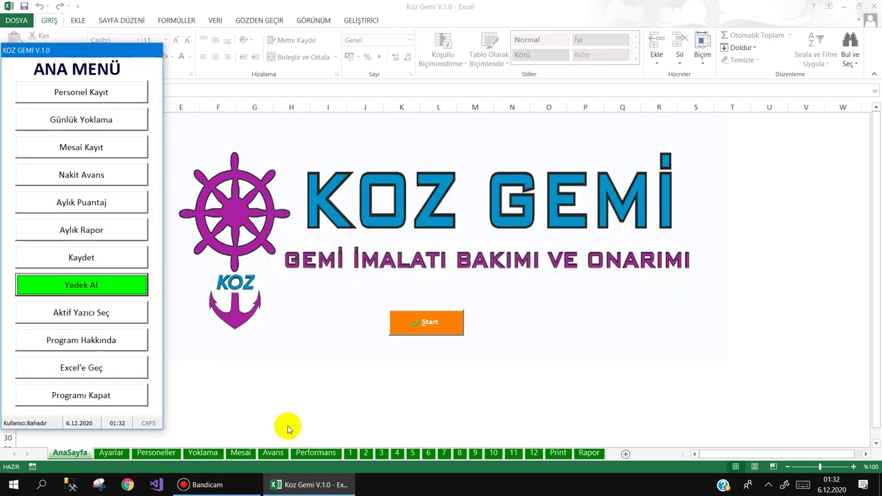
Set Microsoft XPS Document Writer as the active printer.
click(89, 313)
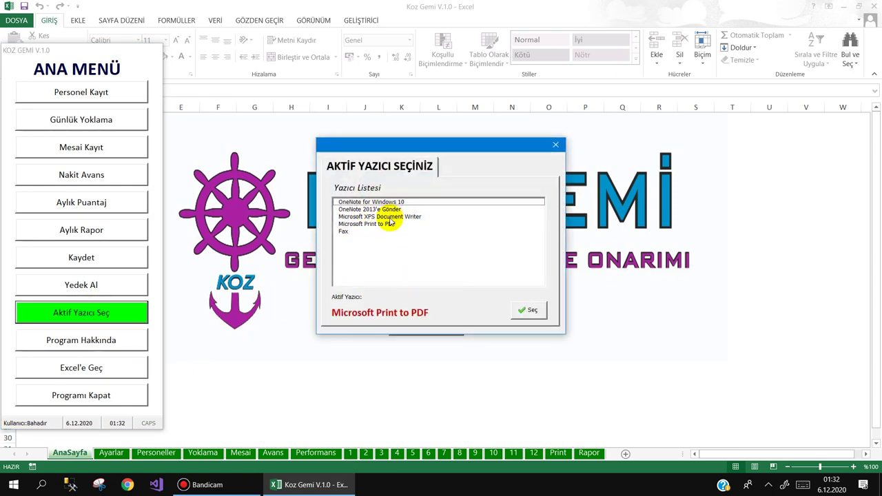
click(392, 217)
click(529, 313)
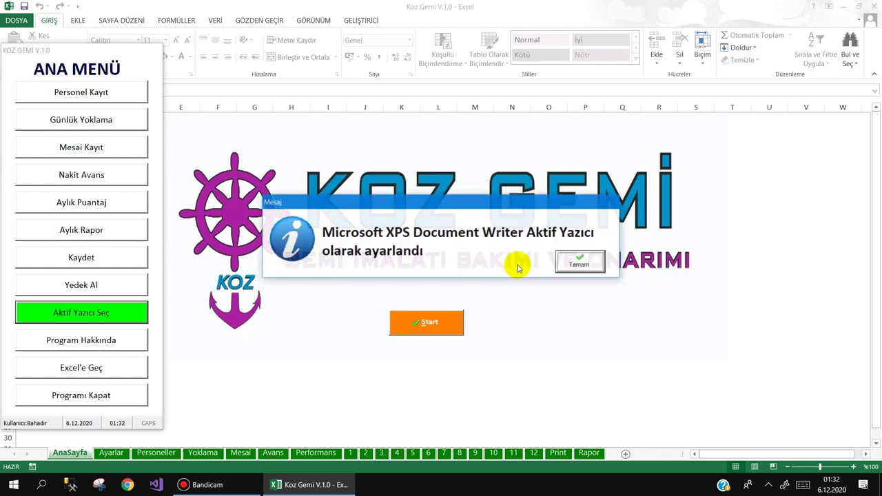
click(575, 258)
click(90, 345)
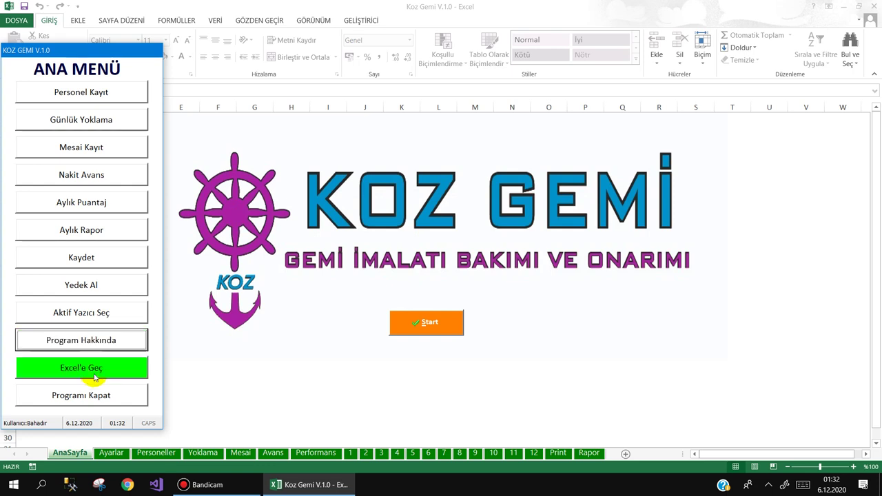
click(88, 368)
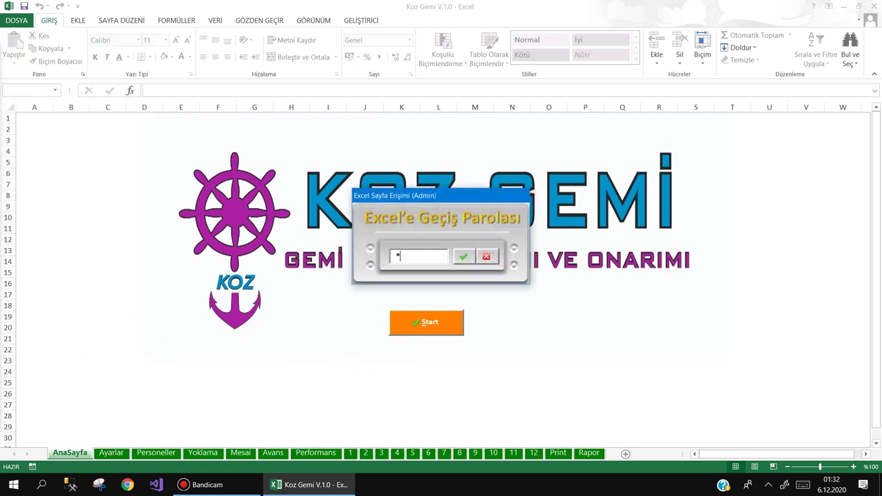
text(34)
click(464, 257)
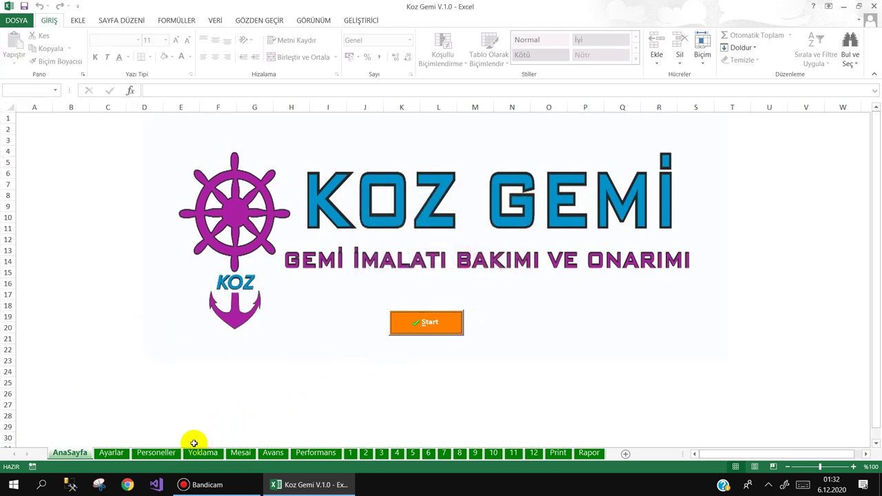
click(150, 454)
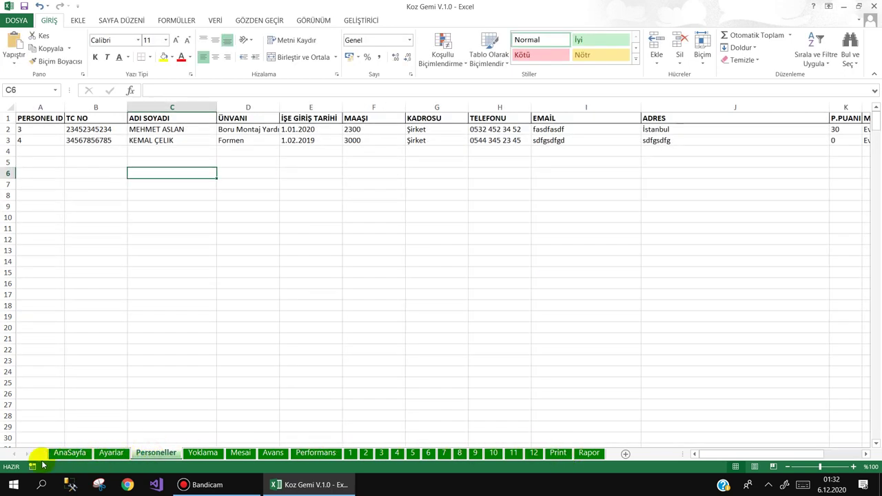
click(67, 453)
click(419, 322)
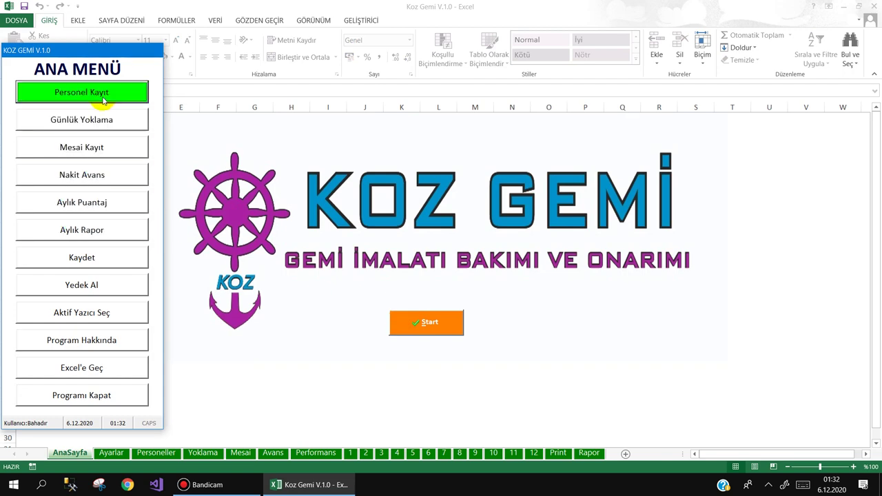
Glance at the staff list, then open the daily attendance form for the second employee.
click(78, 95)
key(Escape)
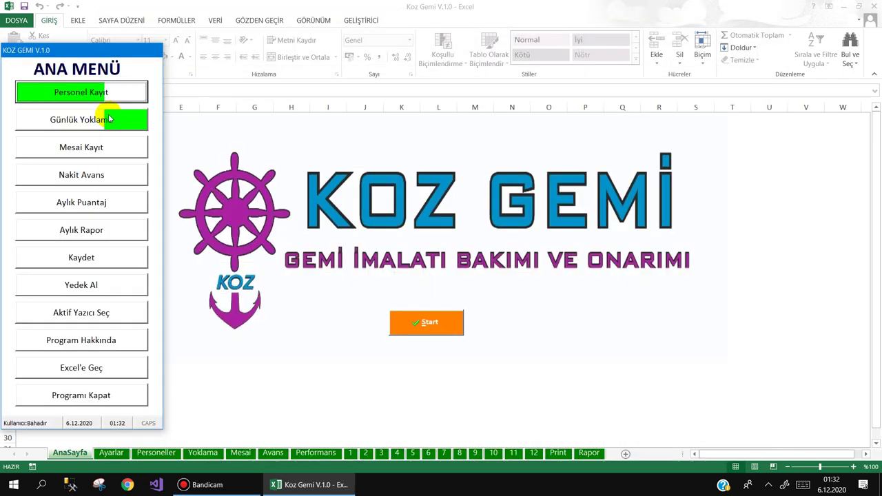
click(93, 119)
click(287, 102)
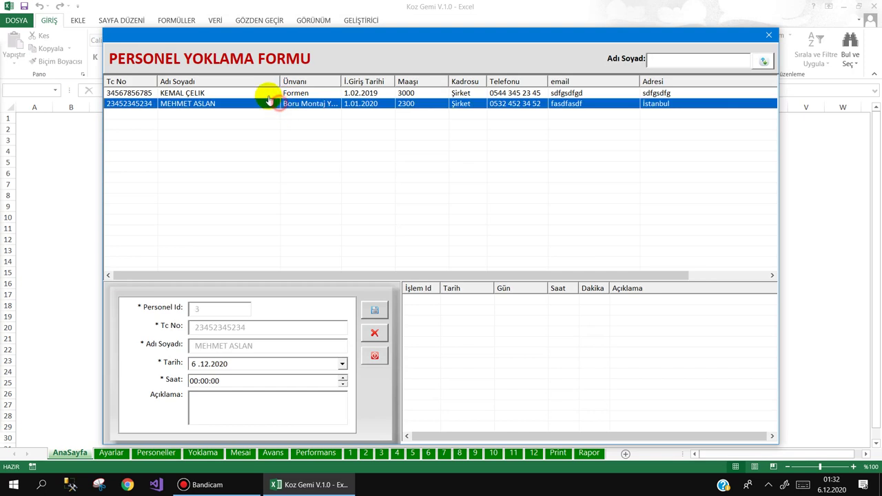
click(267, 93)
click(248, 105)
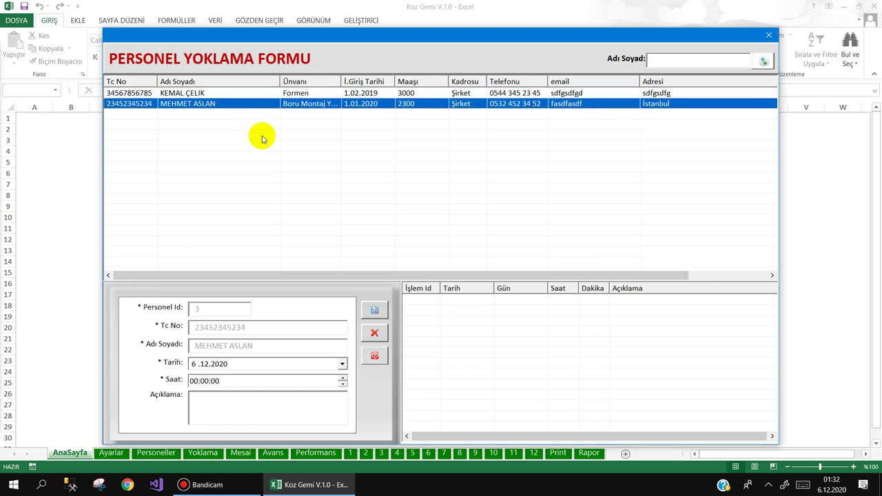
Save a 7.12.2020 attendance record for the second employee and close the form.
click(193, 365)
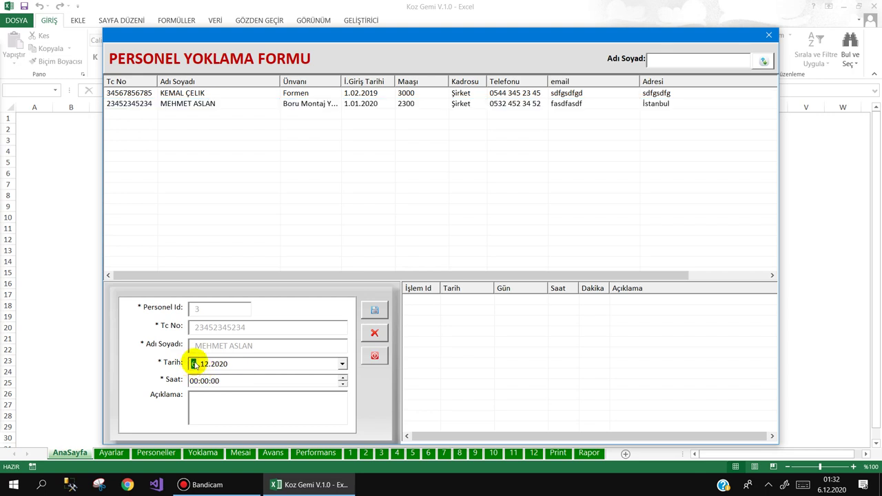
text(07)
click(223, 407)
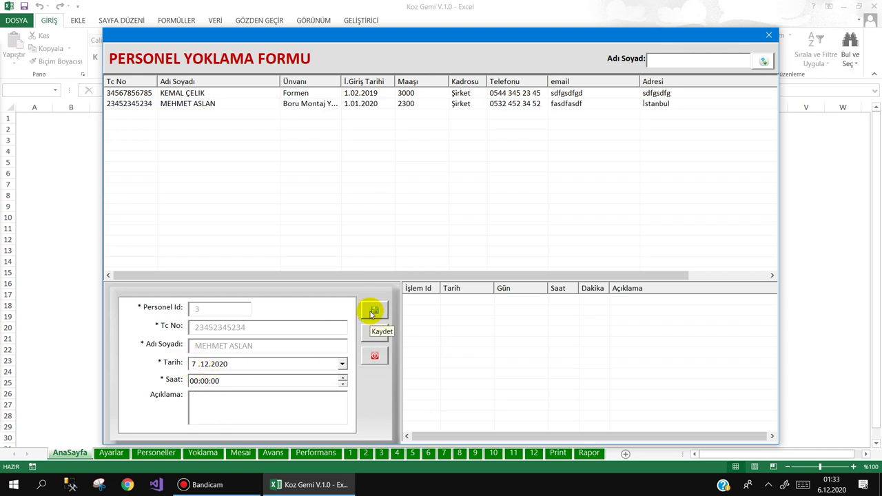
click(372, 312)
click(366, 288)
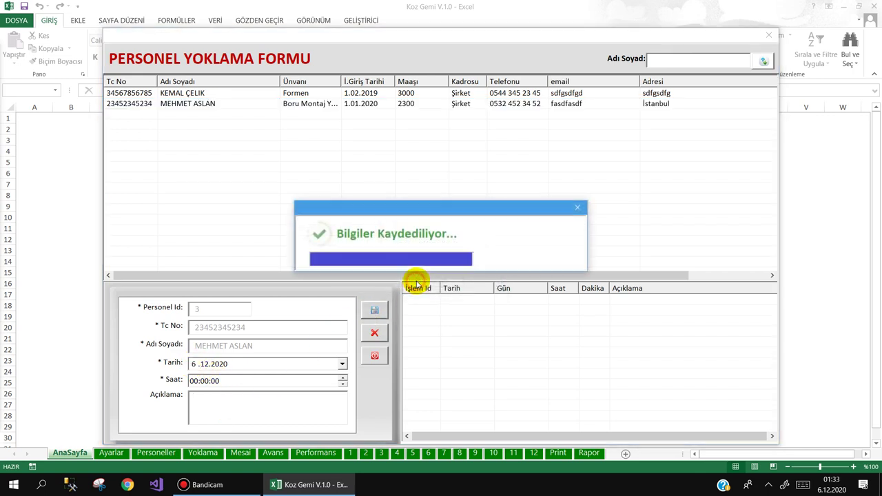
click(235, 103)
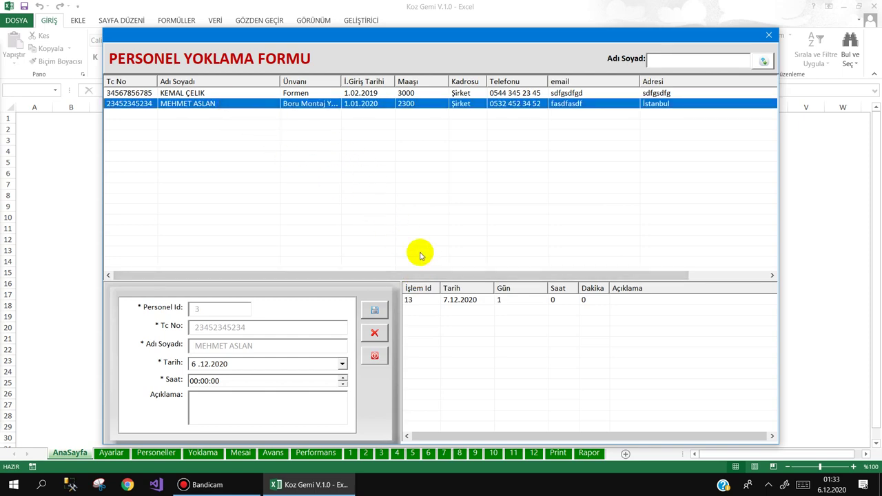
key(Escape)
Review the second employee's December payroll row.
click(103, 197)
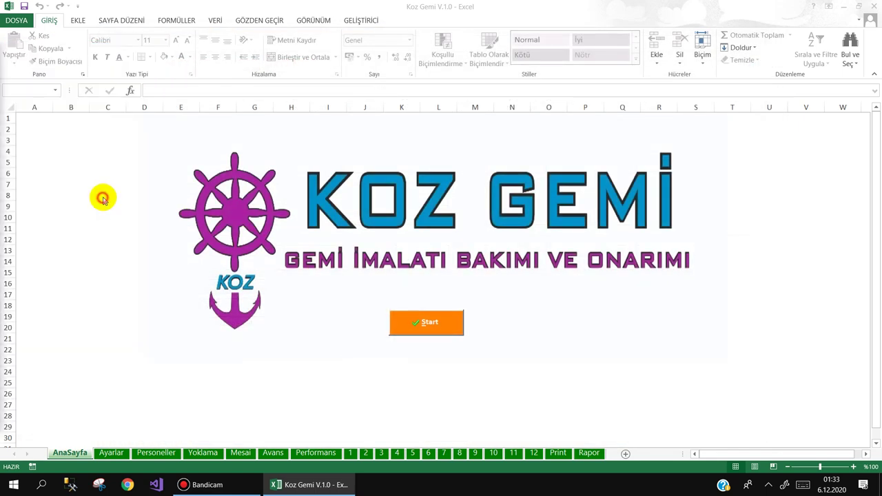
click(258, 105)
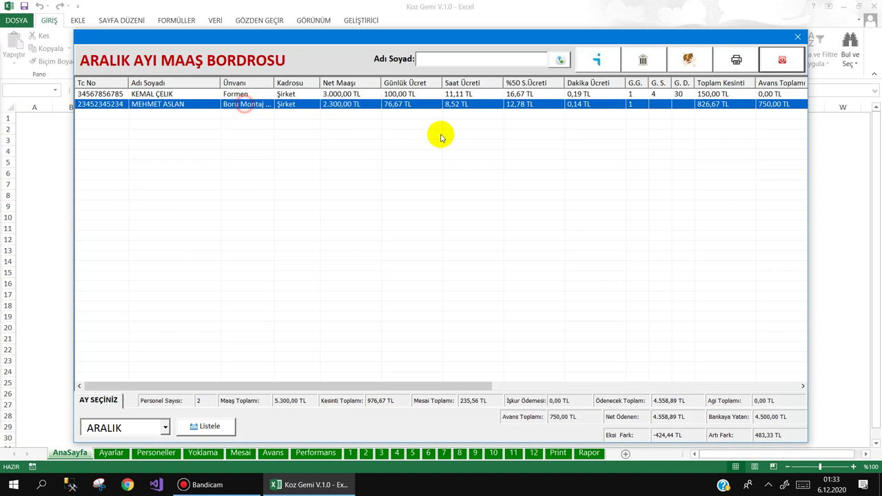
click(632, 104)
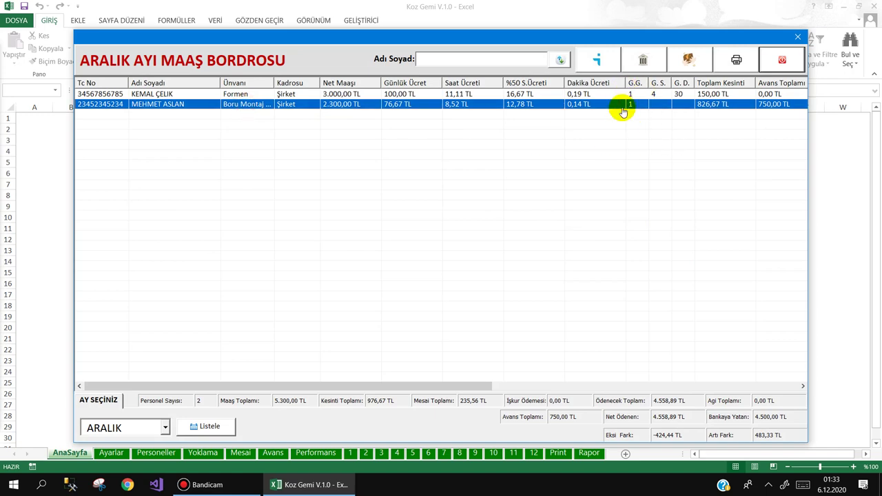
key(Escape)
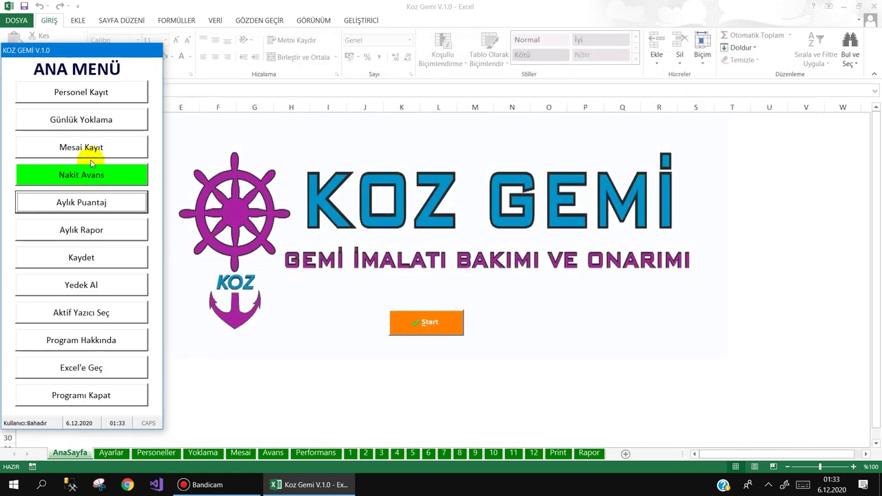
Add a 12.12.2020 attendance record for the second employee with description 'fghdfg'.
click(95, 122)
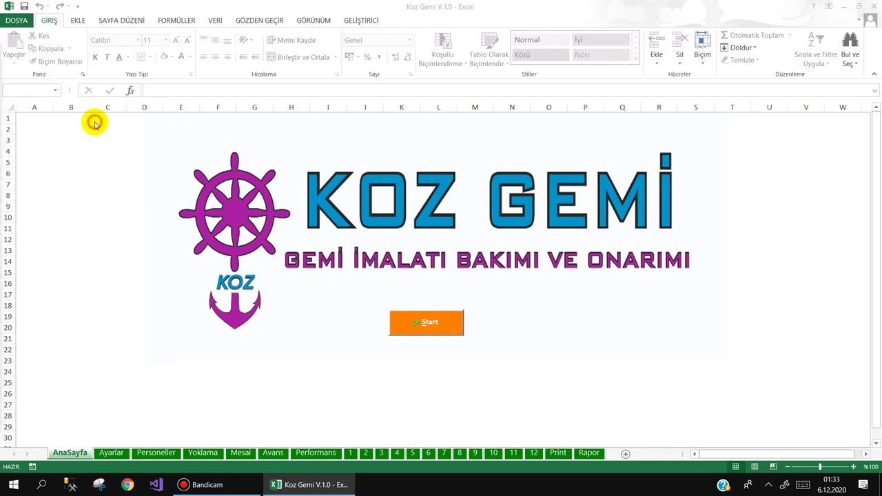
click(223, 103)
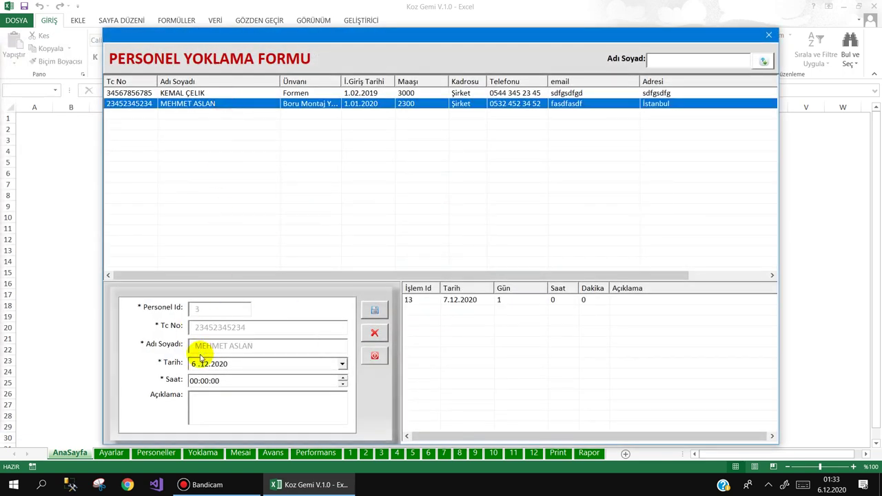
click(196, 365)
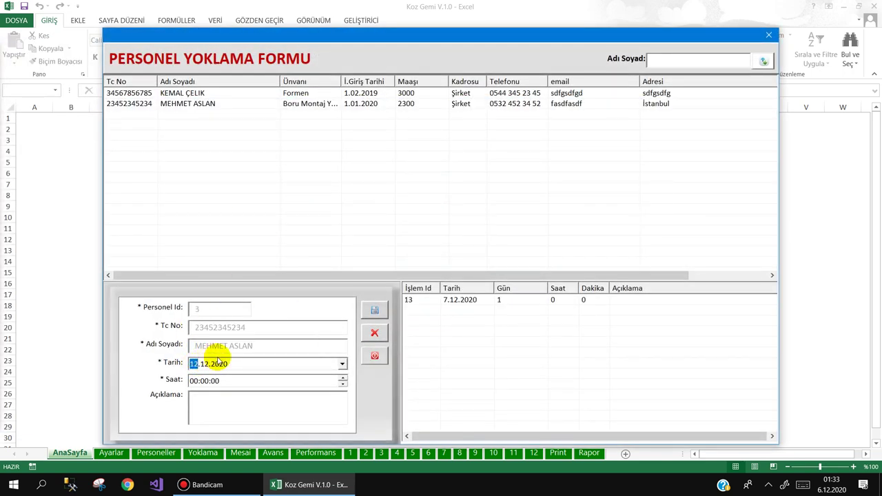
click(217, 399)
text(fghdfg)
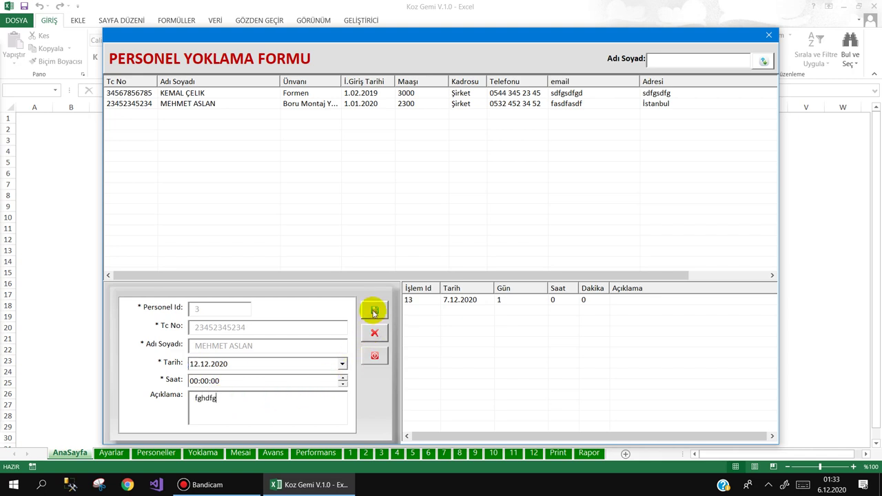
click(374, 310)
click(419, 282)
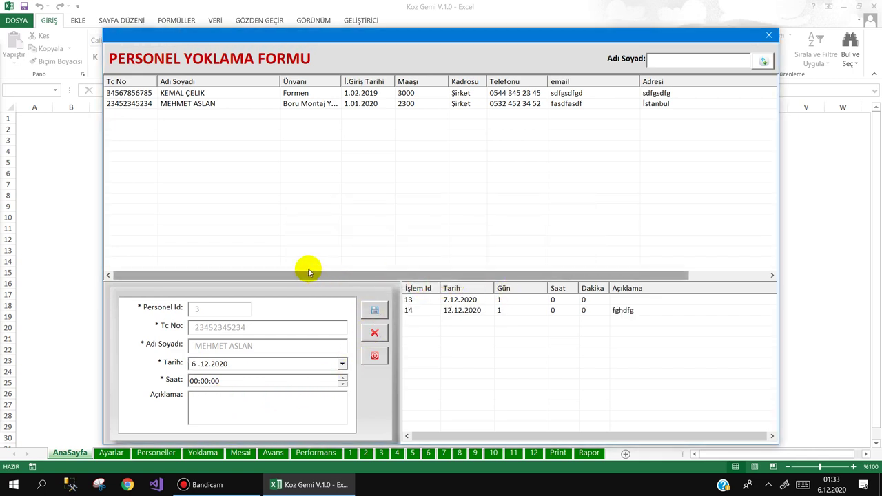
Add a 20.12.2020 late-arrival record (3 hours 15 minutes, 'geç') for the second employee.
click(180, 104)
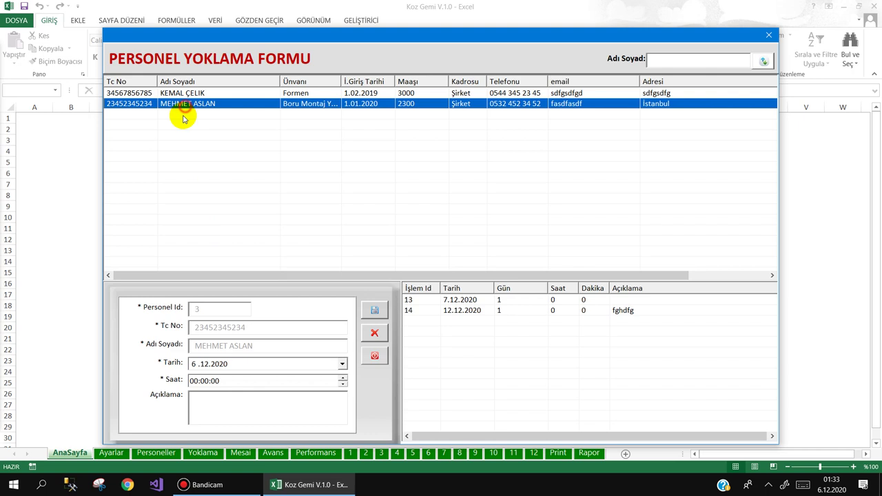
click(194, 364)
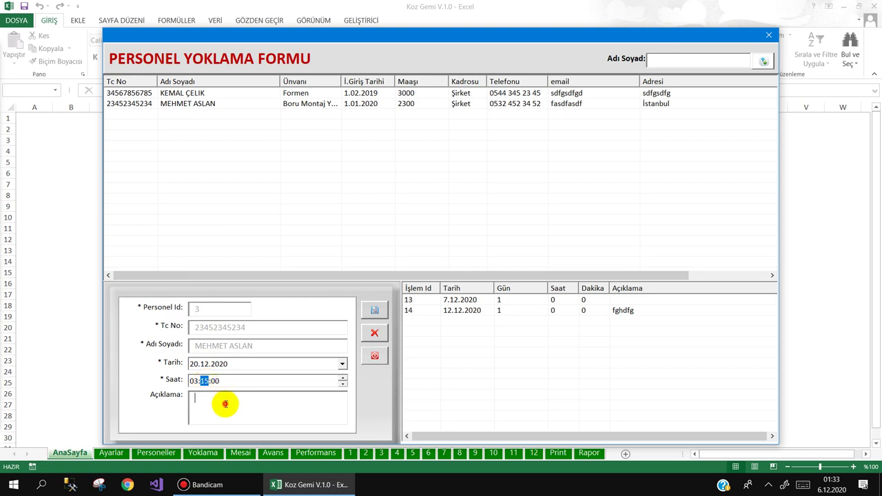
click(268, 408)
text(dfg)
double_click(256, 406)
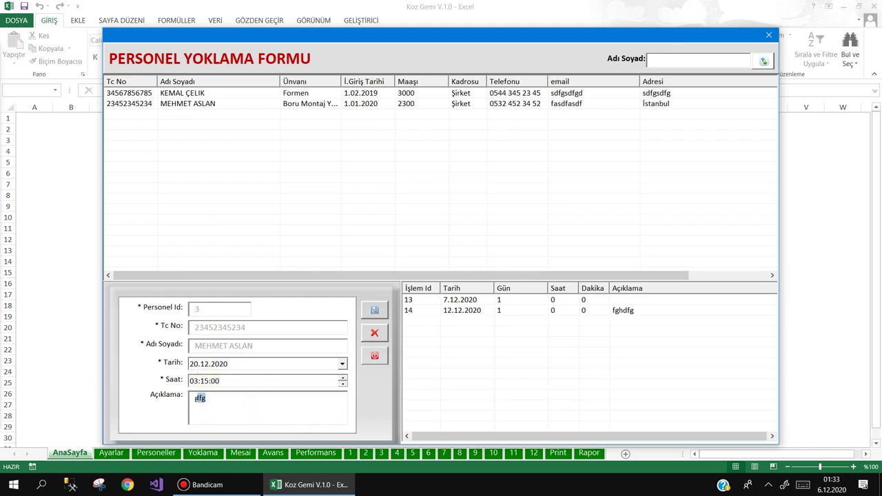
text(geç)
click(374, 310)
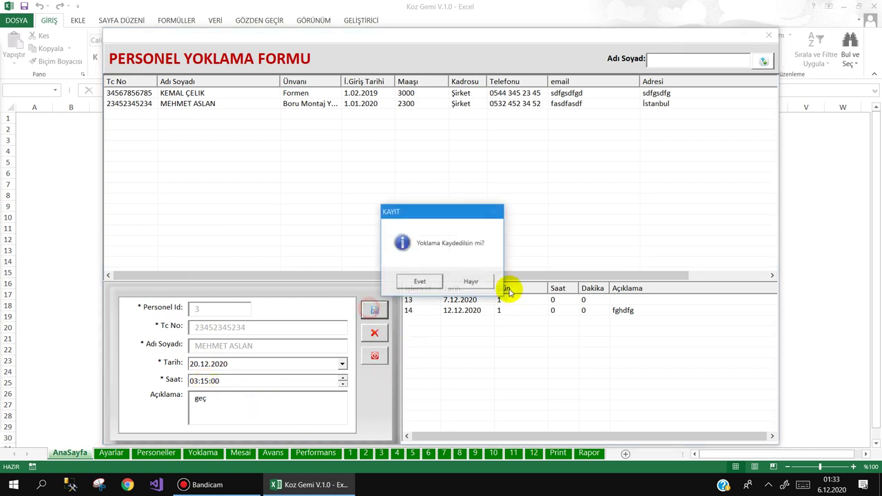
click(431, 287)
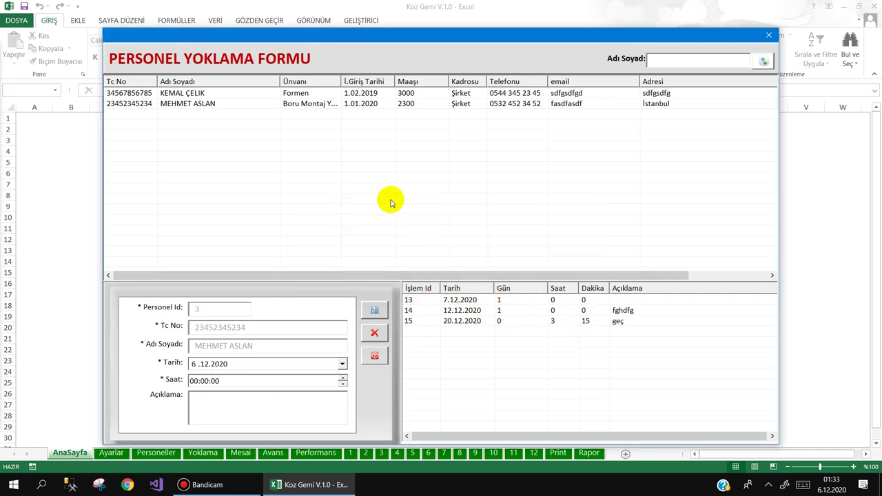
key(Escape)
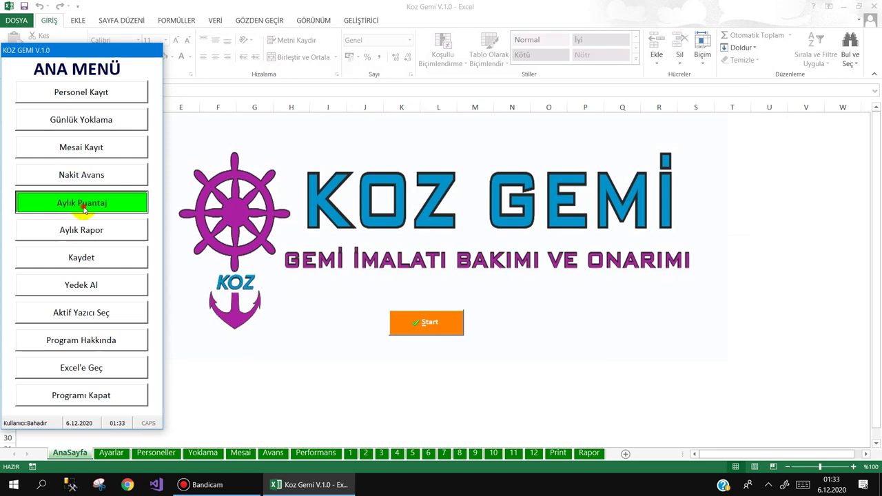
Check the December payroll: 931,02 TL deductions and 4.454,54 TL net paid.
click(80, 203)
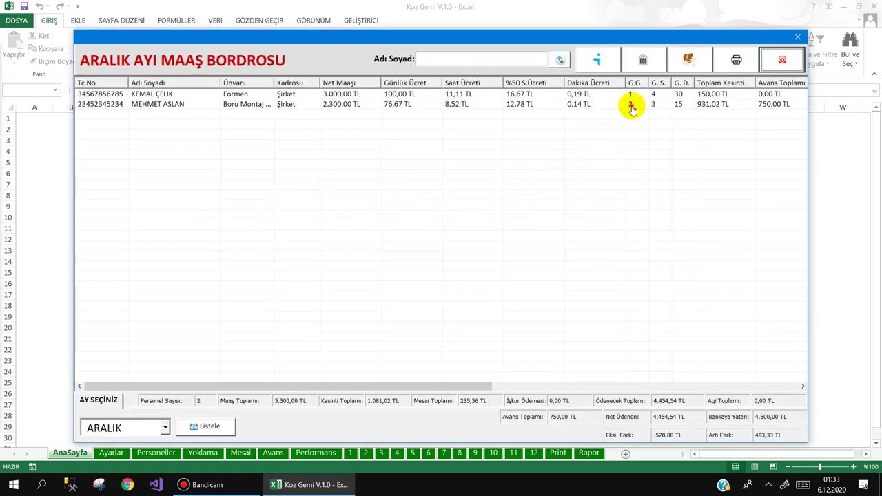
click(632, 105)
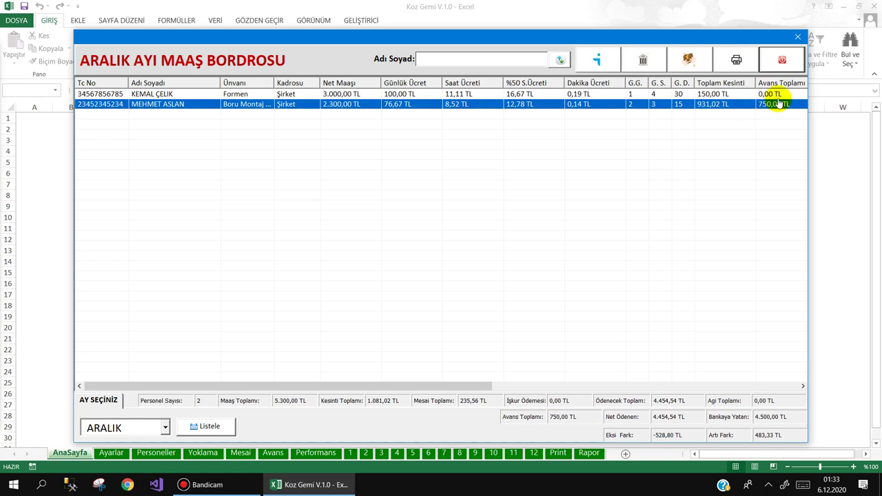
key(Escape)
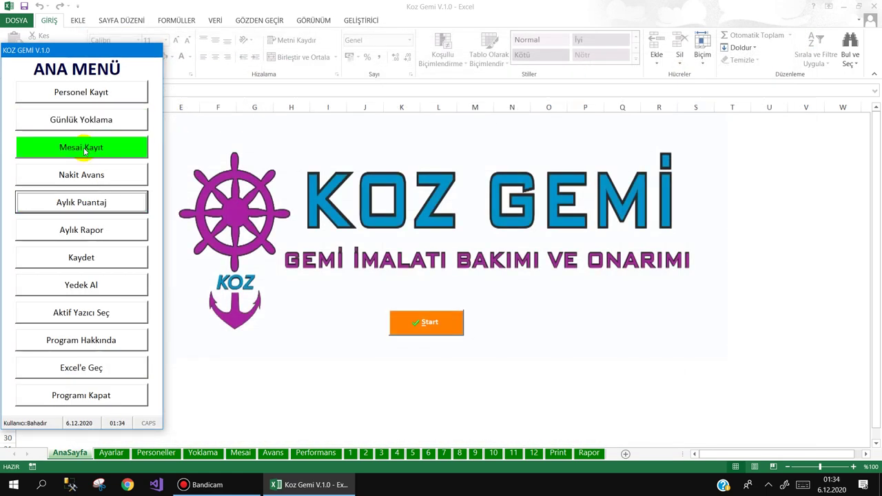
Delete the second employee's 500 advance dated 6.12.2020.
click(80, 176)
click(203, 104)
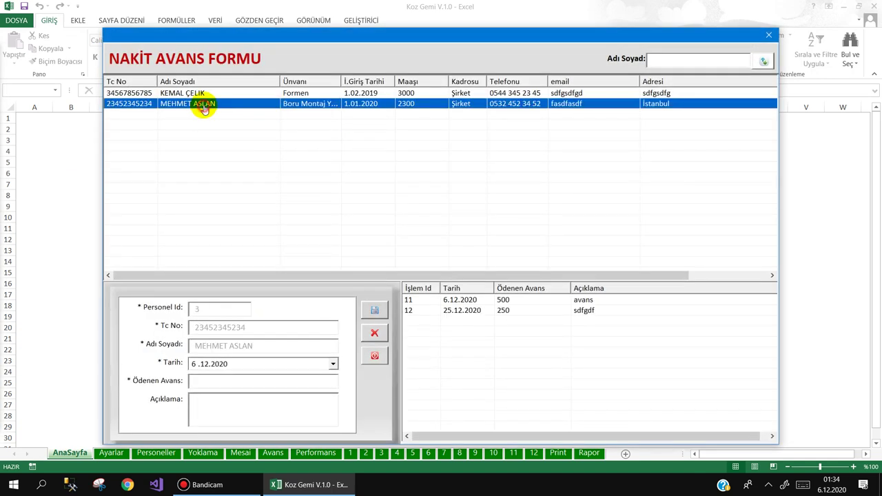
click(503, 301)
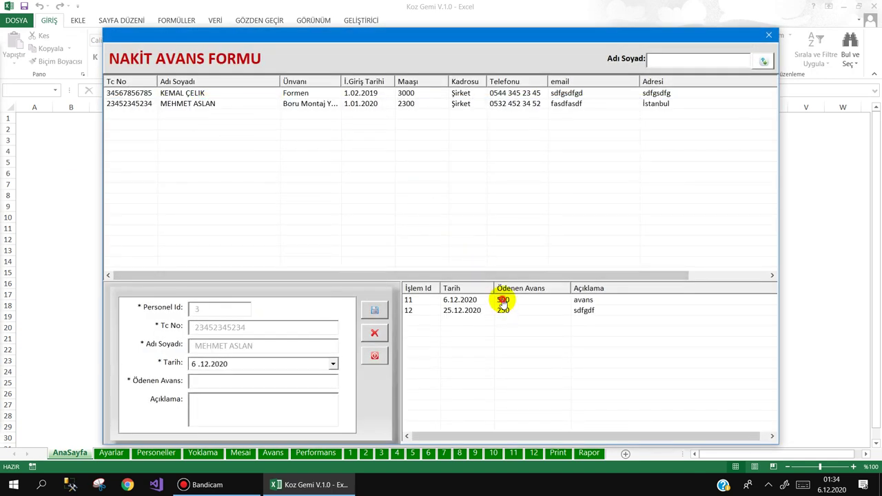
click(373, 335)
click(426, 279)
click(554, 257)
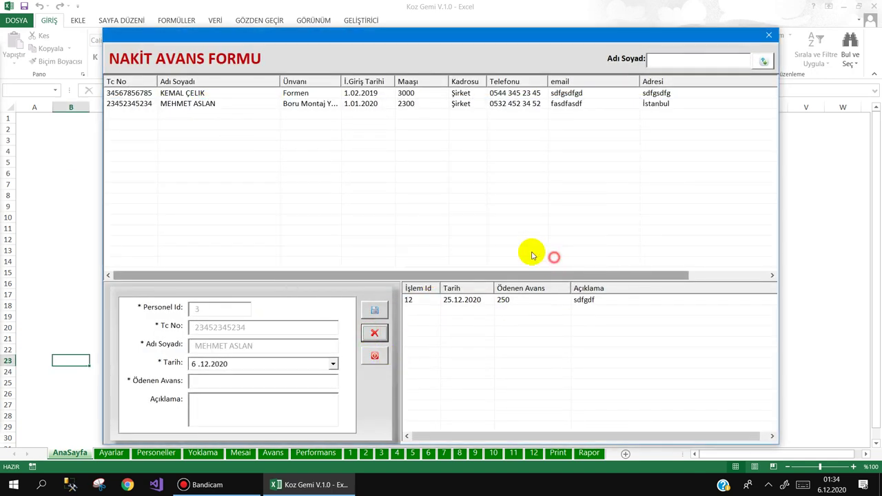
List the payroll for EYLÜL, then ARALIK, confirming the 250,00 TL advance total.
click(120, 201)
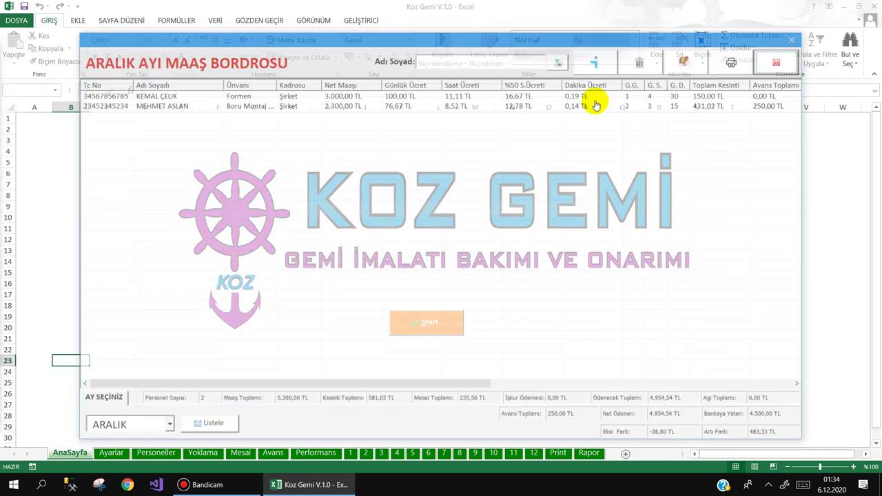
click(716, 105)
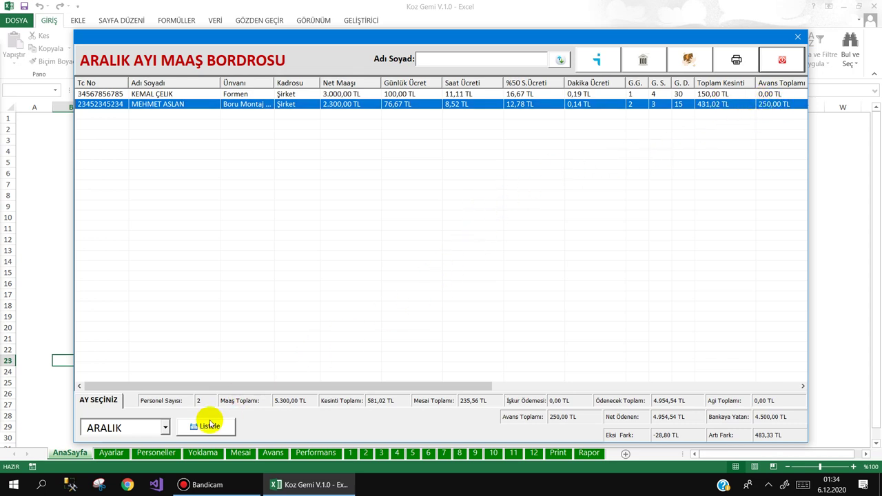
click(162, 429)
click(138, 365)
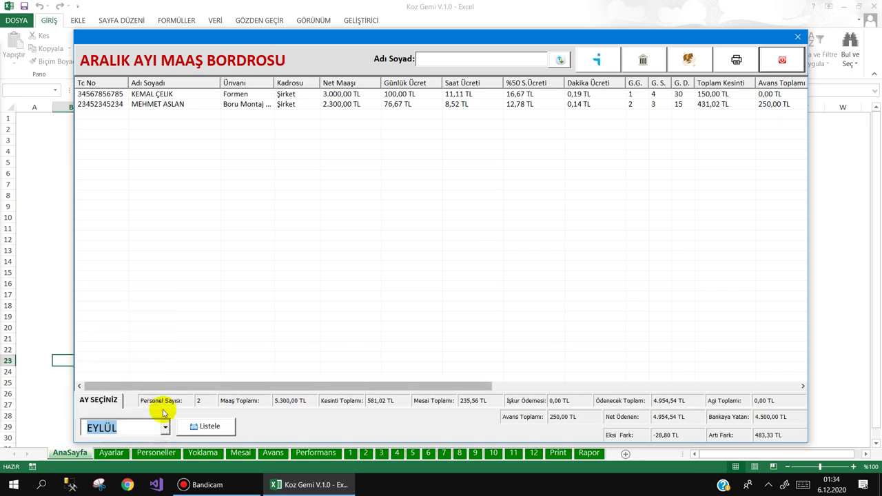
click(195, 428)
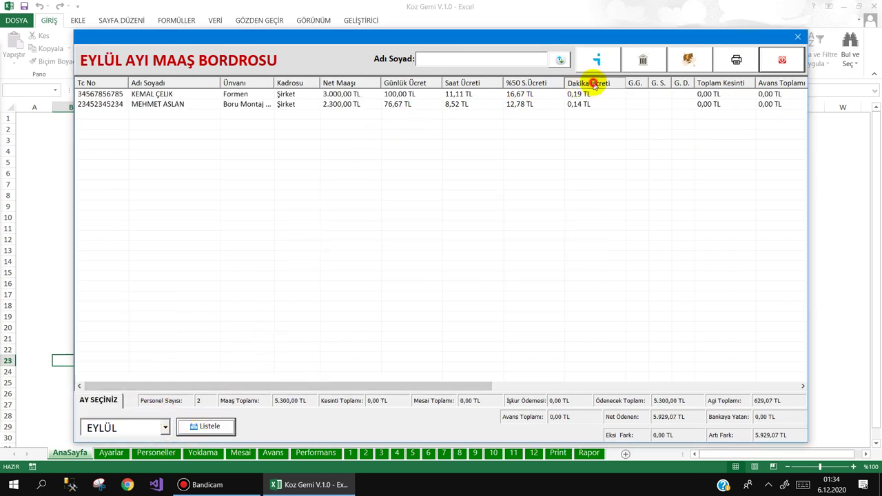
click(583, 105)
click(165, 427)
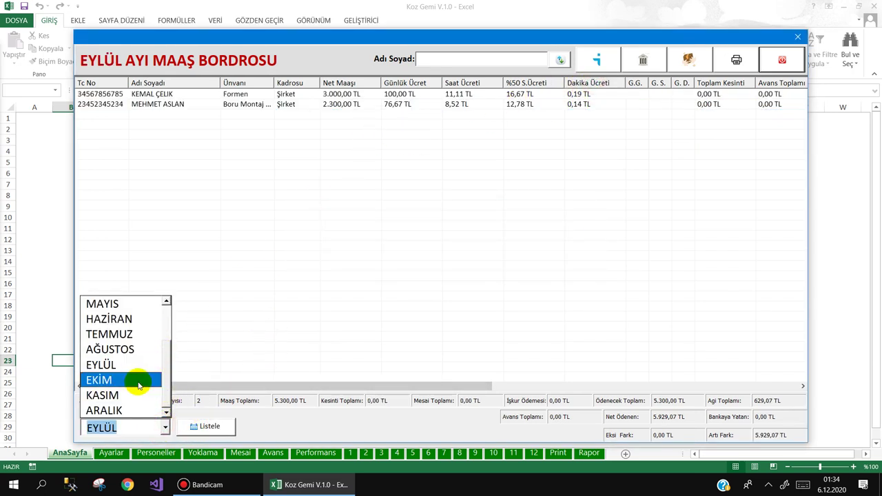
click(121, 411)
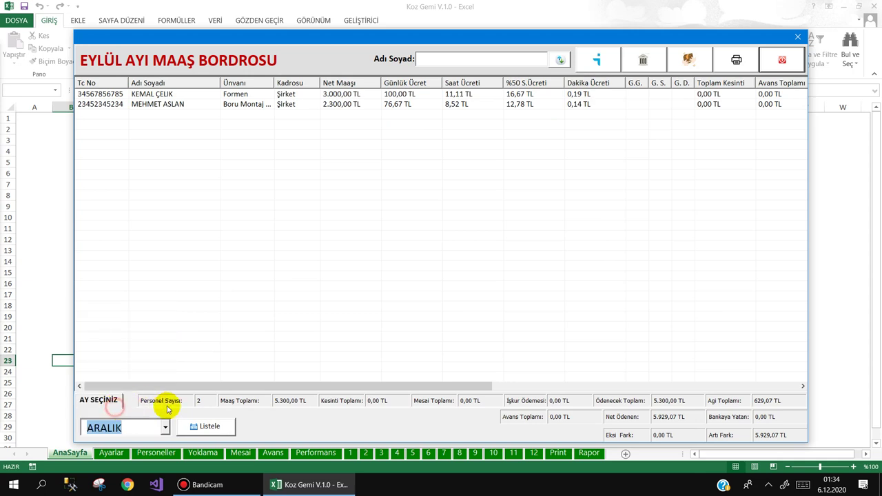
click(206, 426)
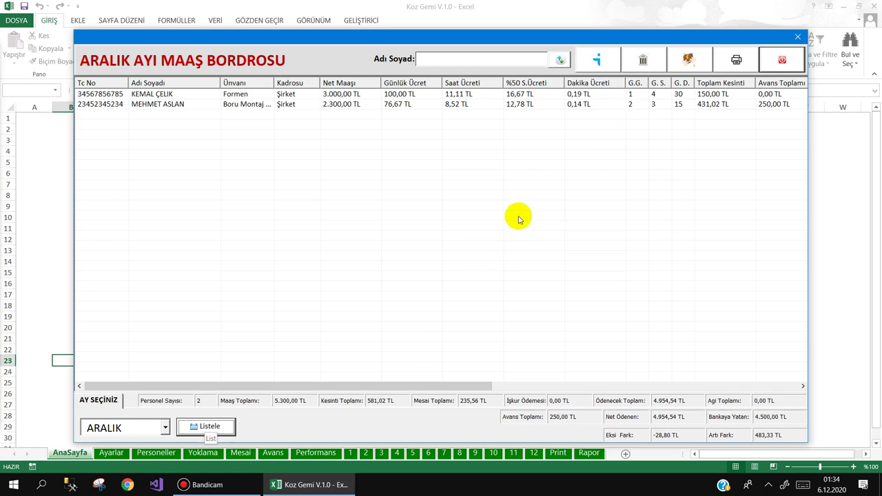
key(Escape)
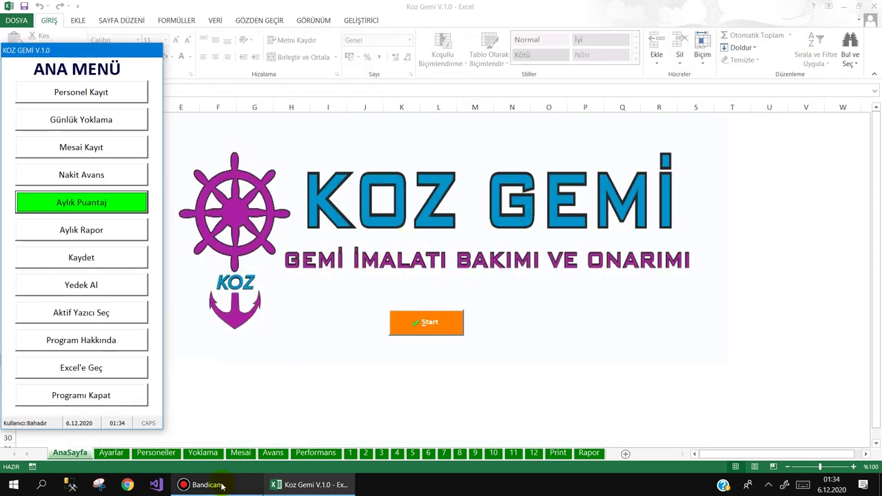
Bring up the Bandicam recorder window over the Koz Gemi main menu.
key(Tab)
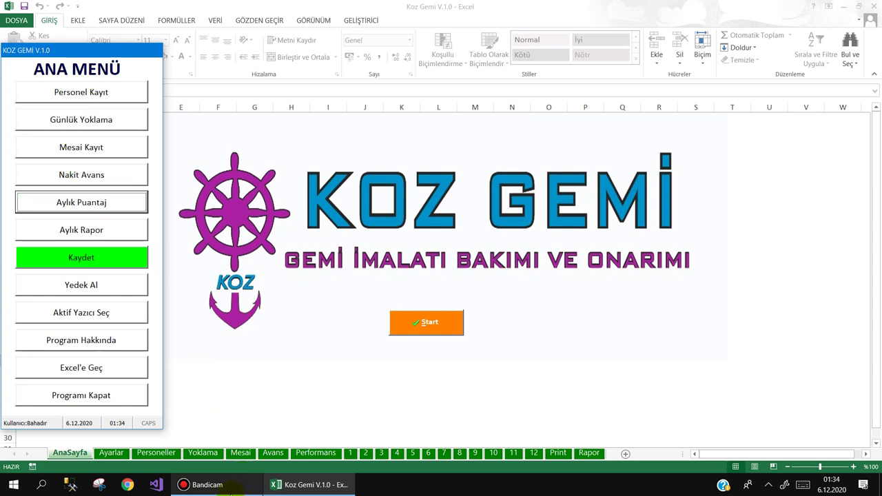
click(222, 484)
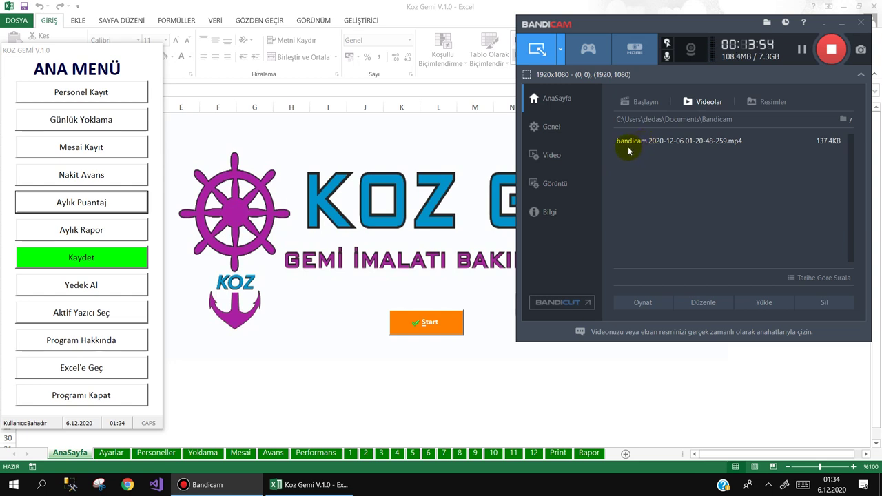
click(638, 143)
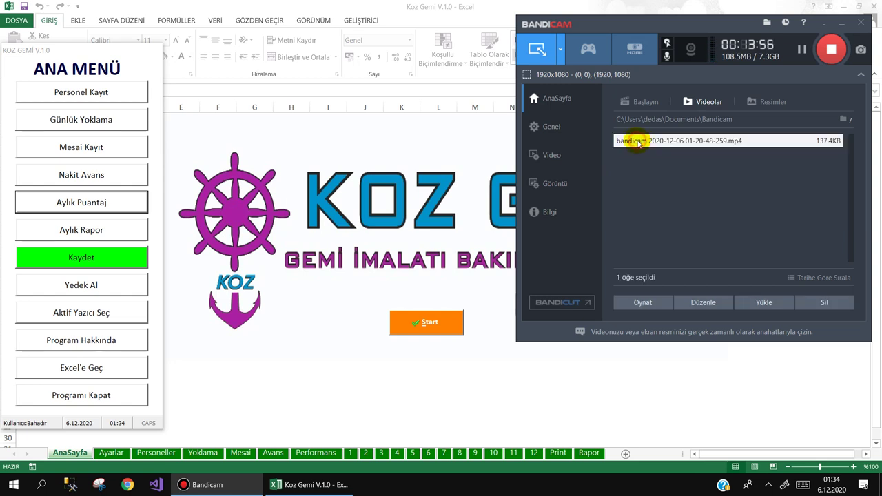